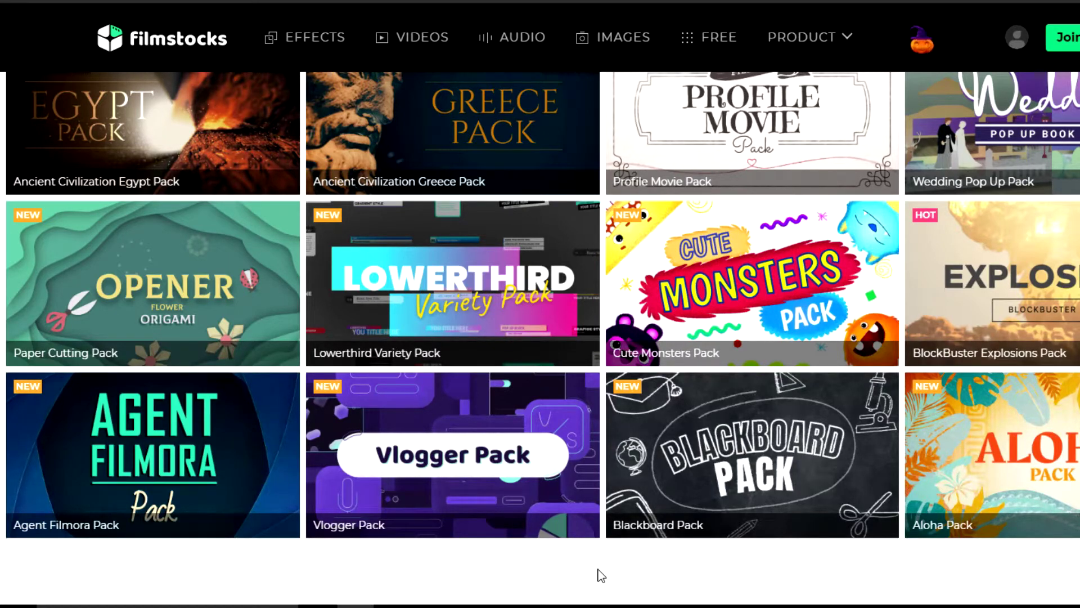
Step: Search the video library for "Drone Shot" footage and download the Santorini Beach and Beach Waves3 clips
click(414, 35)
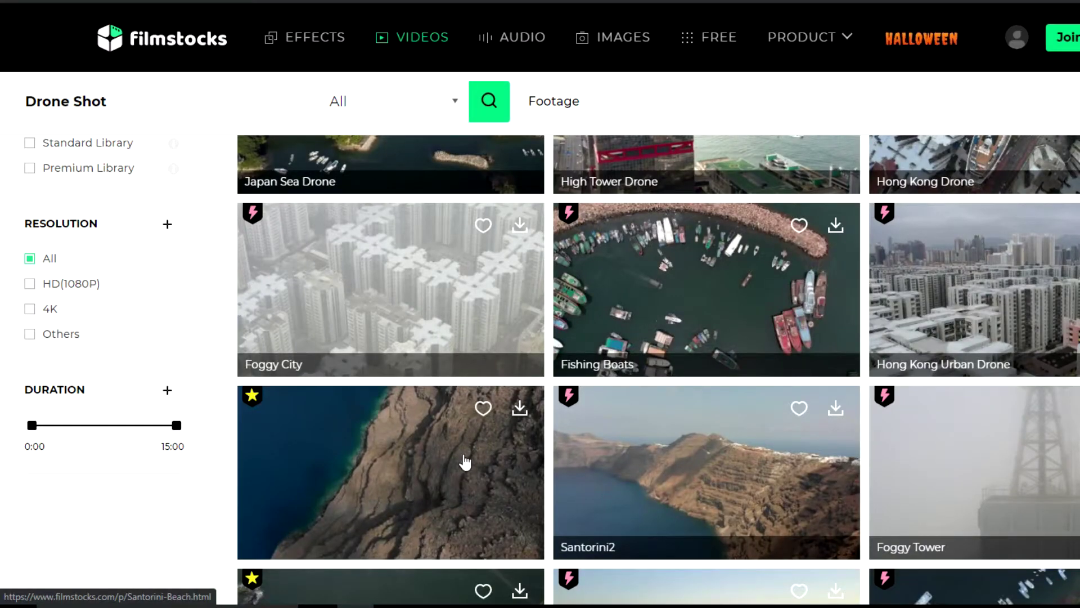
click(442, 418)
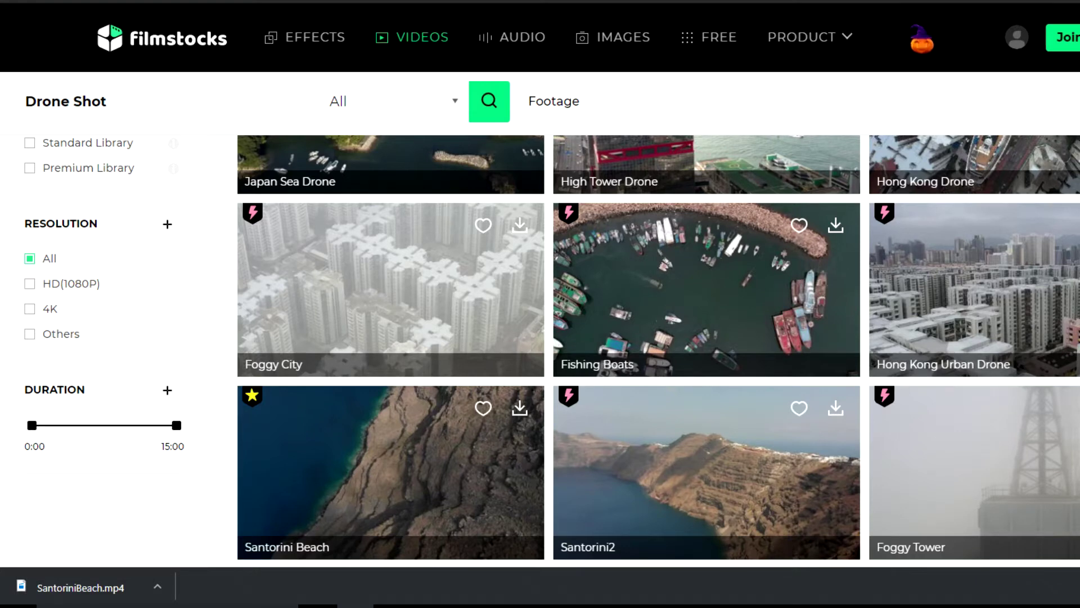
scroll(876, 466, down, 6)
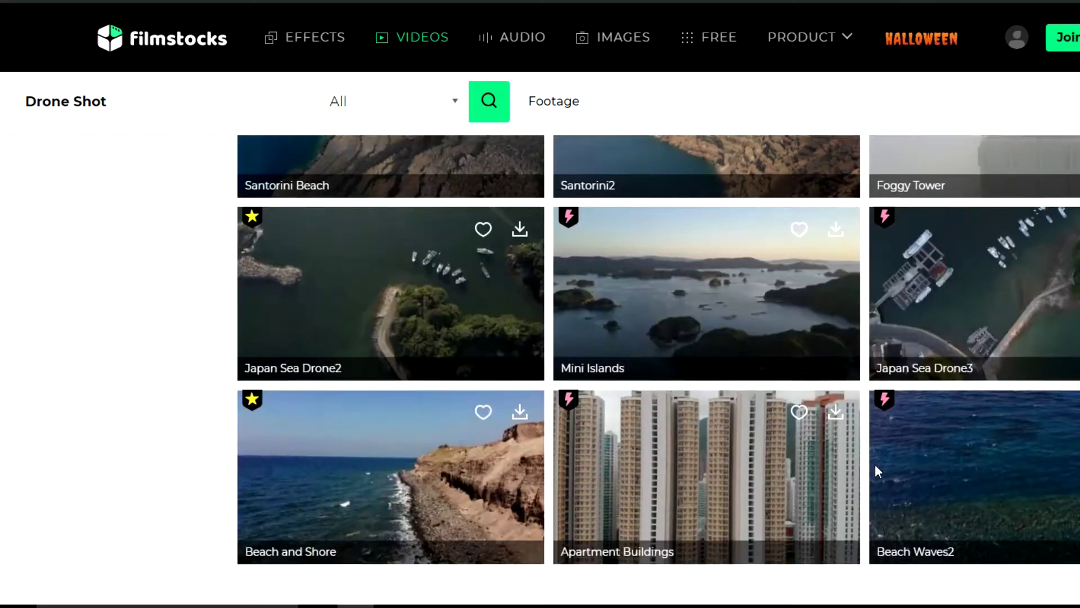
scroll(876, 470, down, 3)
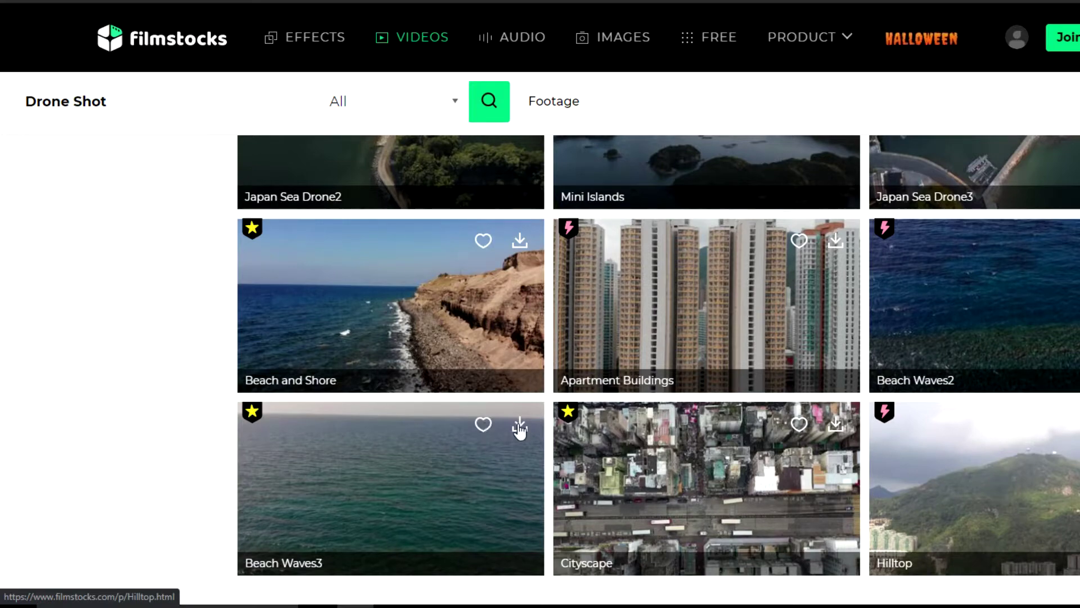
click(521, 425)
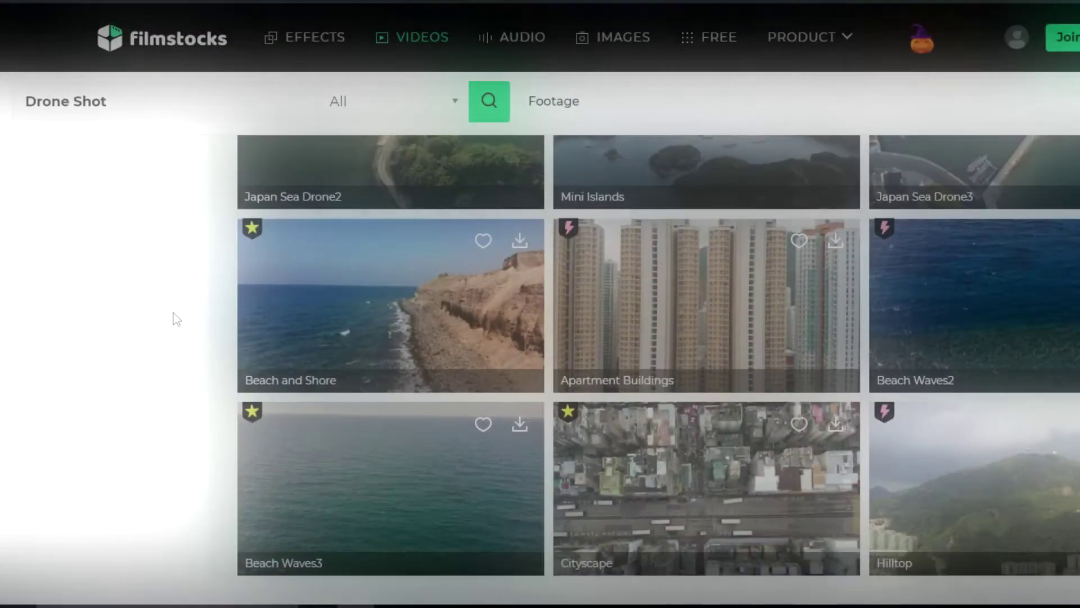
Step: Open the music collection in the audio library and preview the Acoustic Folk Travel track
scroll(174, 317, up, 6)
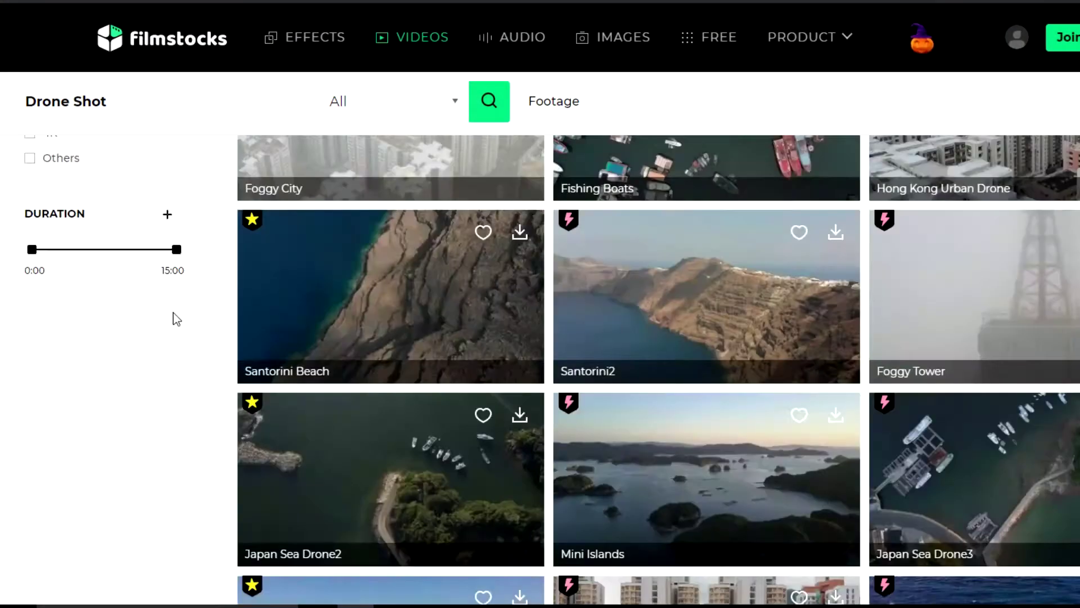
scroll(174, 317, up, 5)
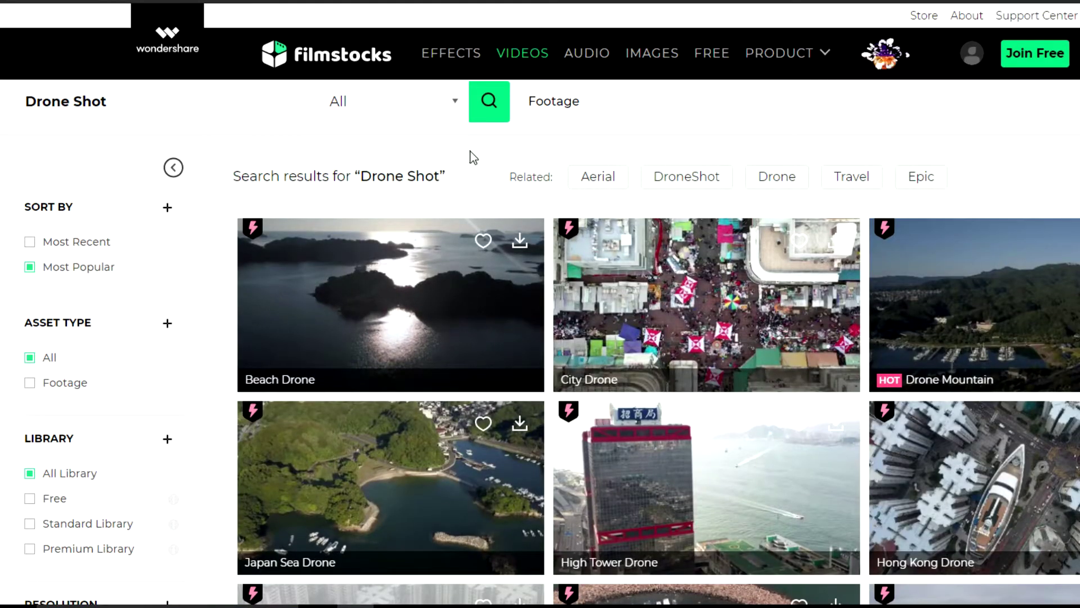
click(596, 54)
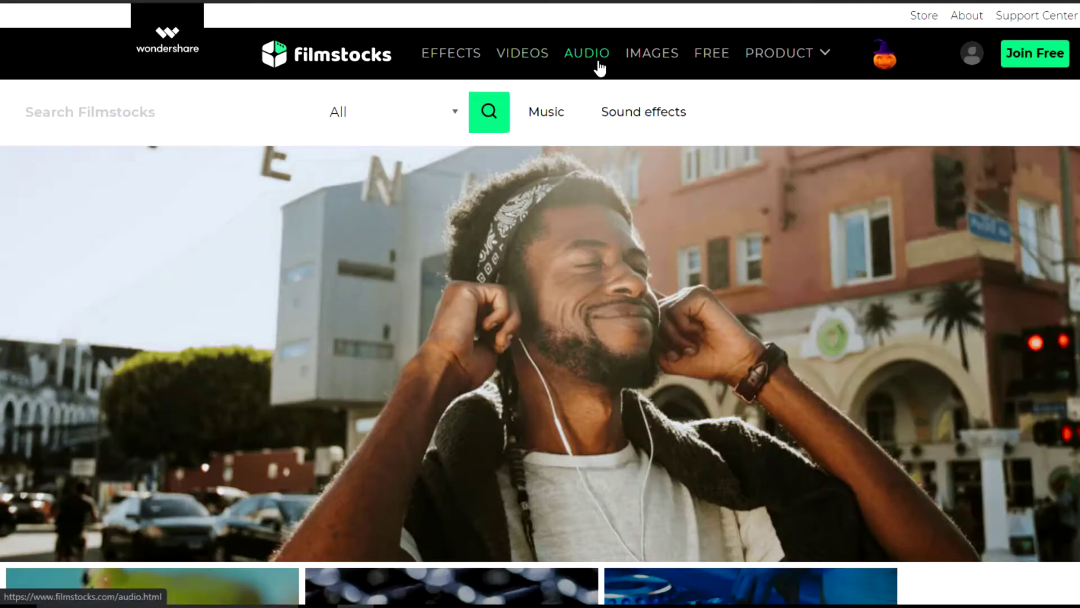
scroll(598, 66, down, 5)
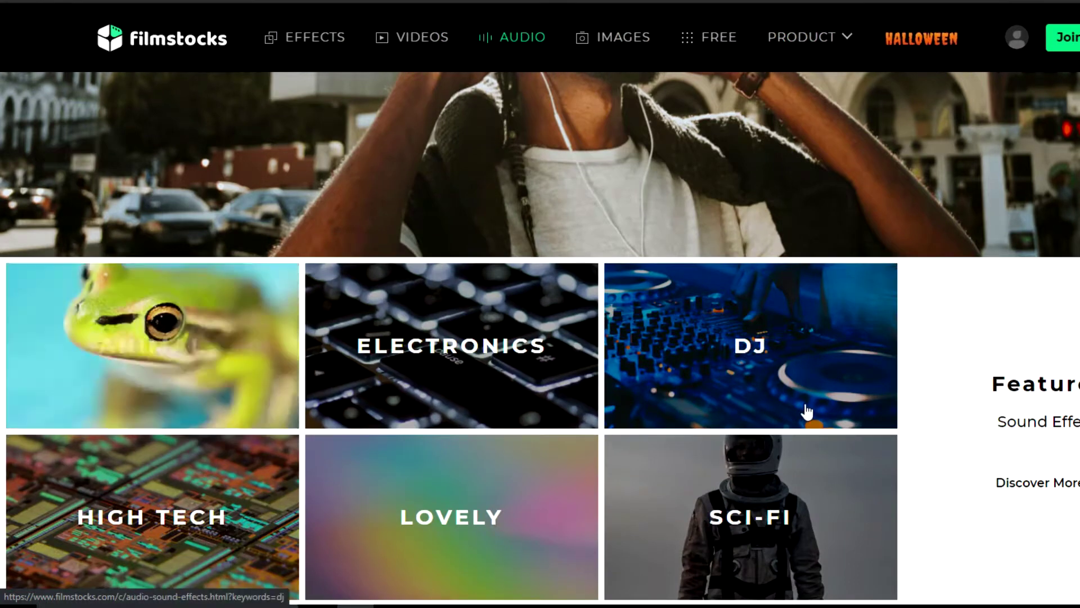
scroll(598, 363, up, 5)
click(554, 117)
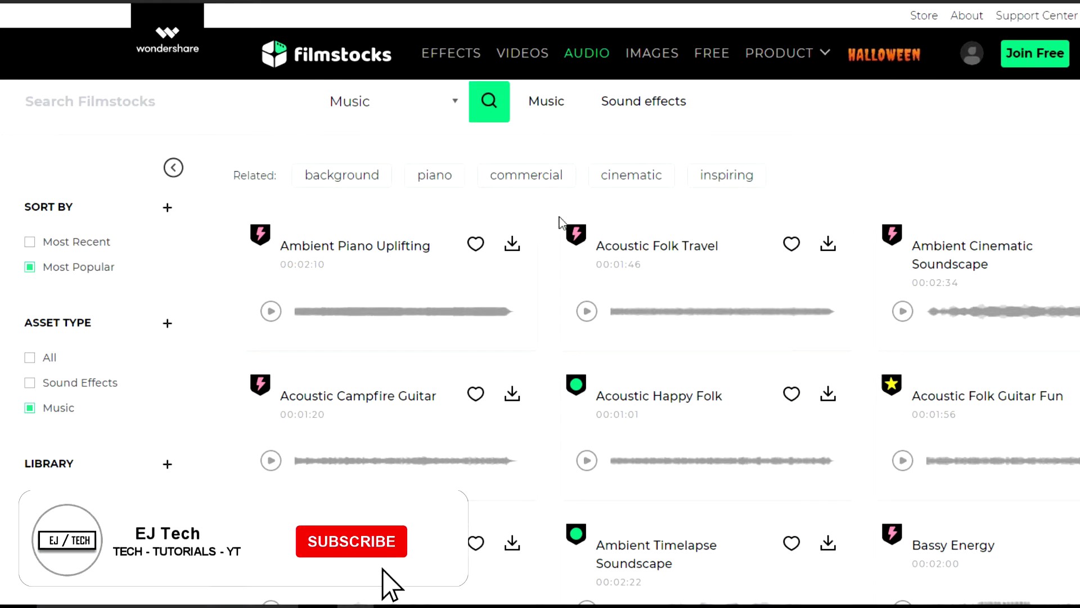
click(588, 313)
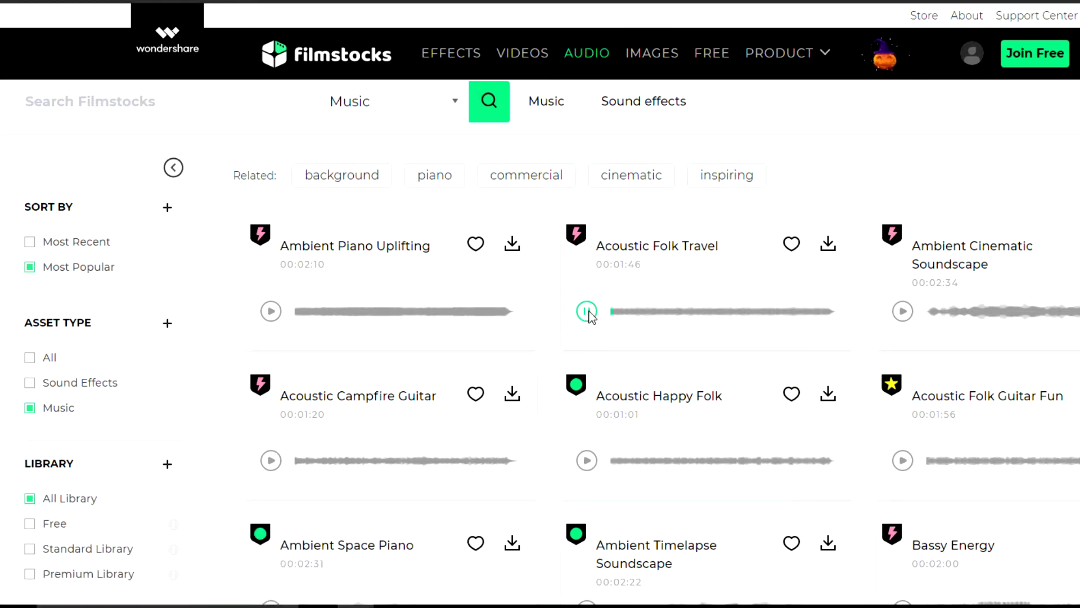
click(588, 314)
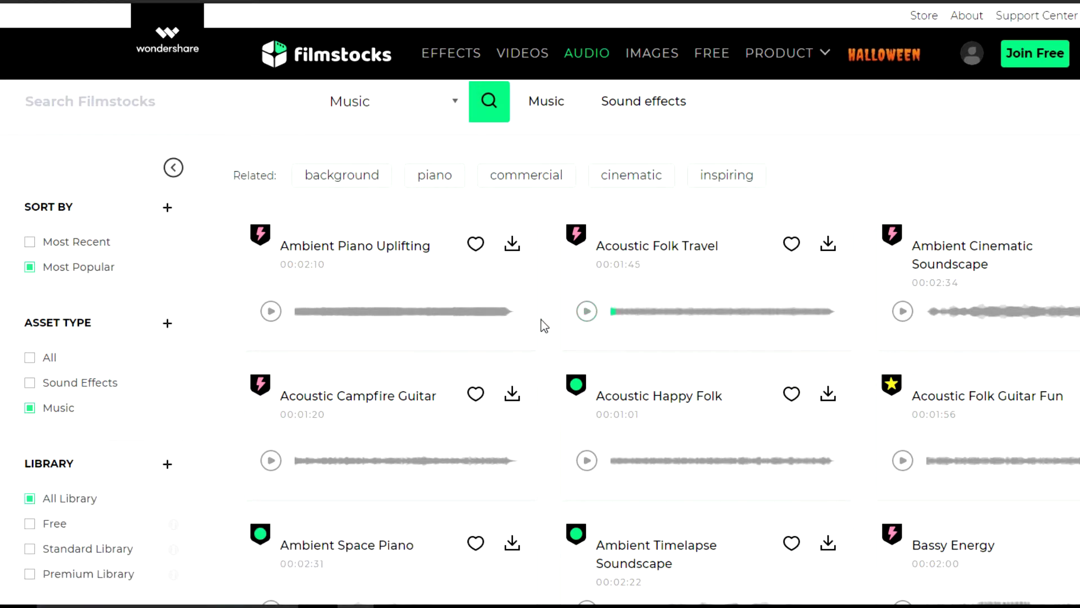
Step: Preview the Ambient Timelapse Soundscape track and download it together with Ambient Space Piano
scroll(543, 321, down, 3)
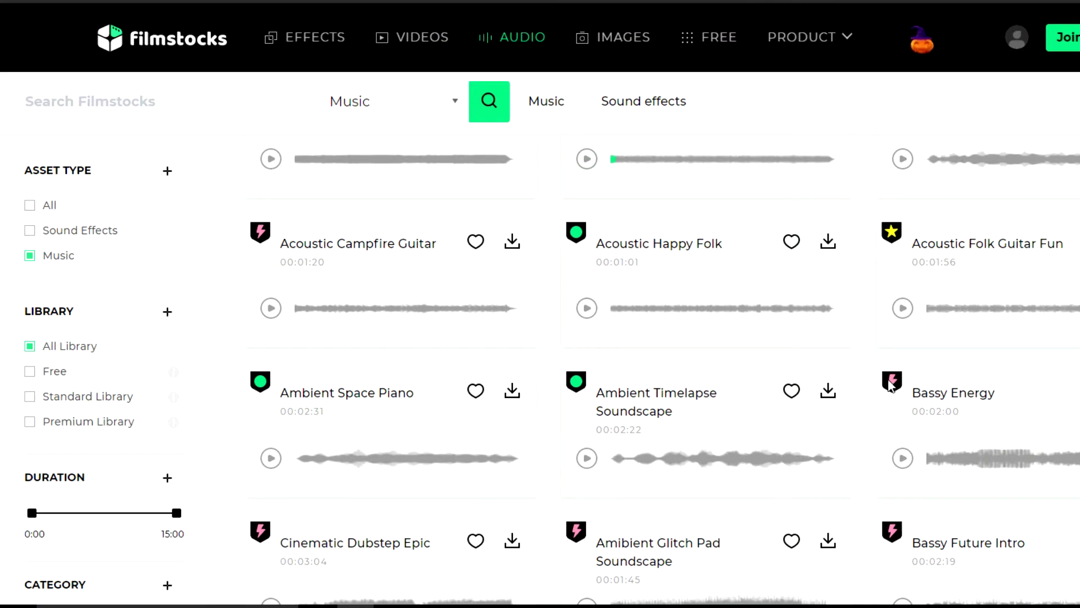
scroll(484, 458, down, 1)
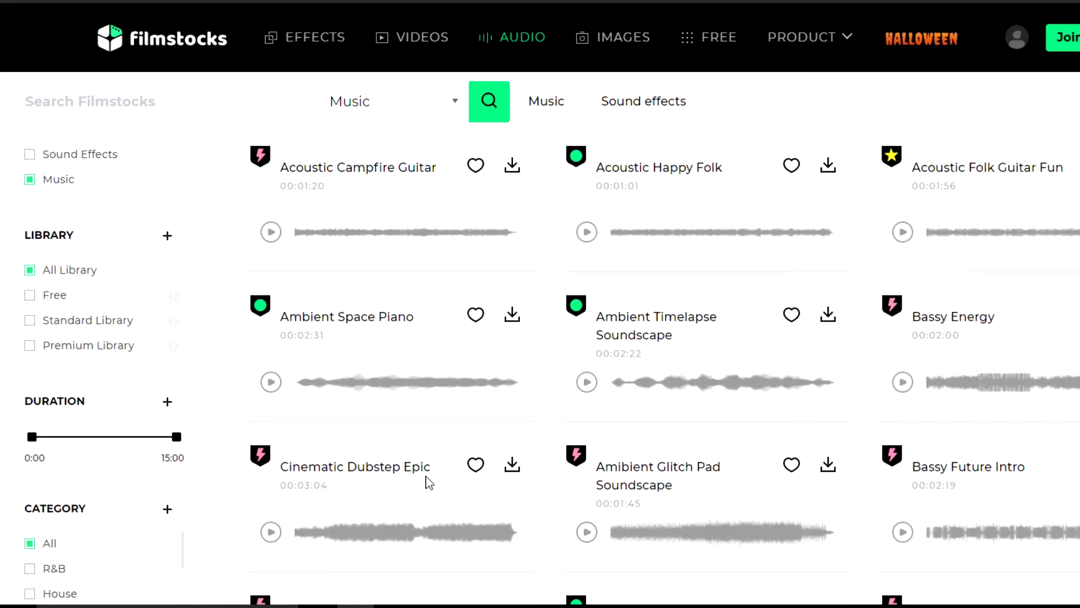
click(588, 385)
click(829, 321)
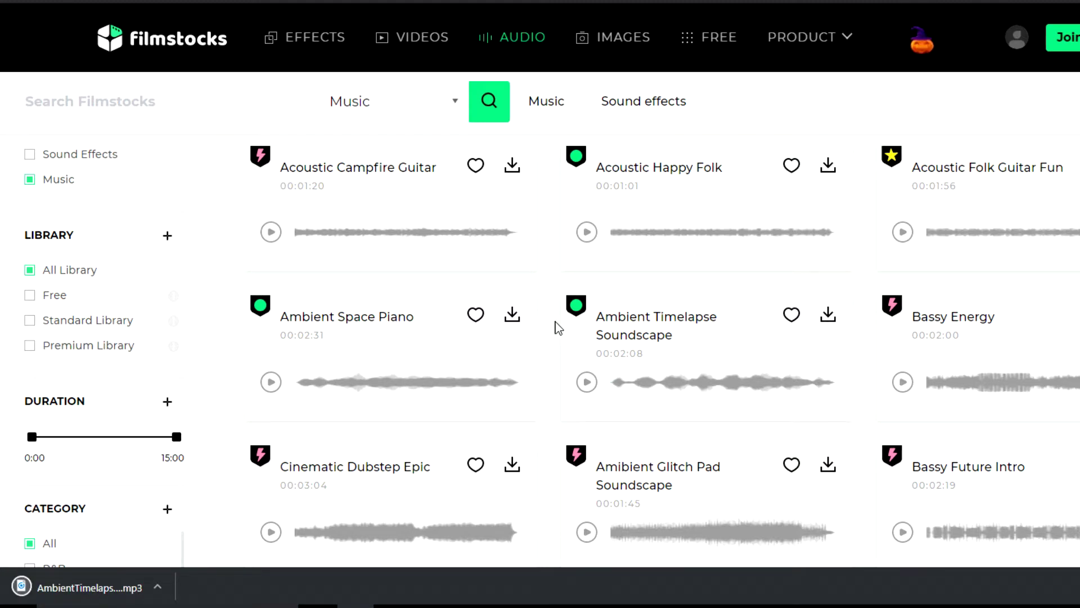
click(517, 321)
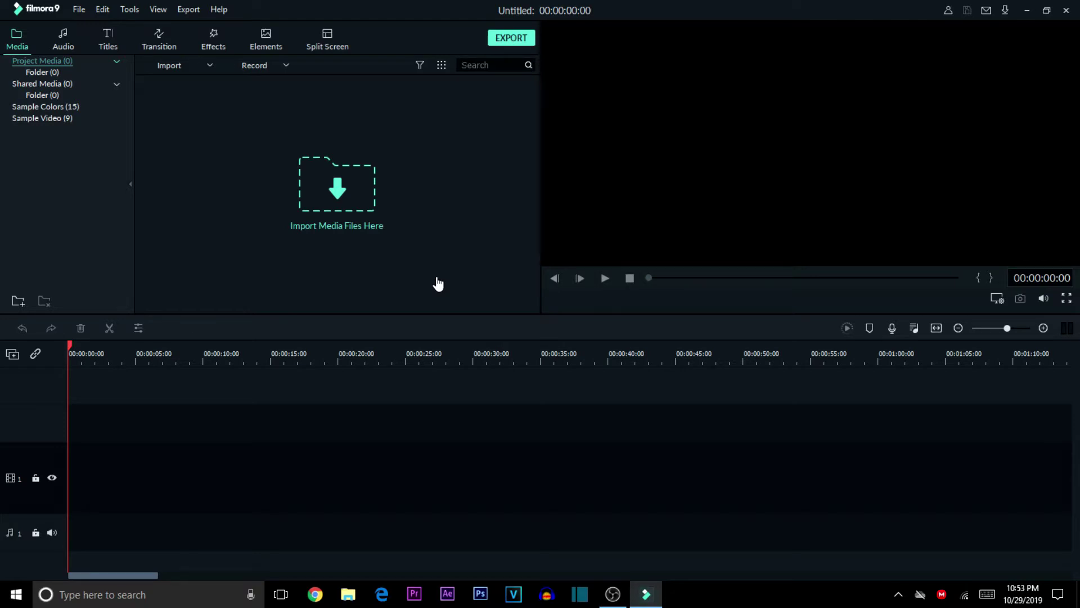
Step: Switch to Filmora9 and import AmbientSpacePiano, AmbientTimelapseSoundscape, BeachandShore, BeachWaves3Clip and SantoriniBeach from New folder in Documents > Version 3
click(347, 195)
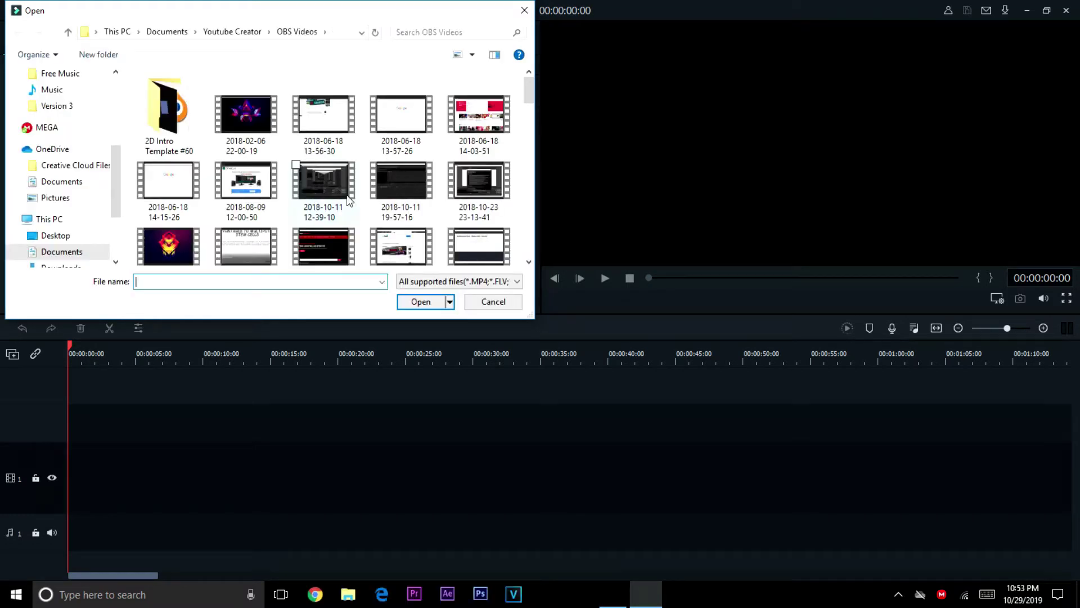
scroll(37, 156, up, 2)
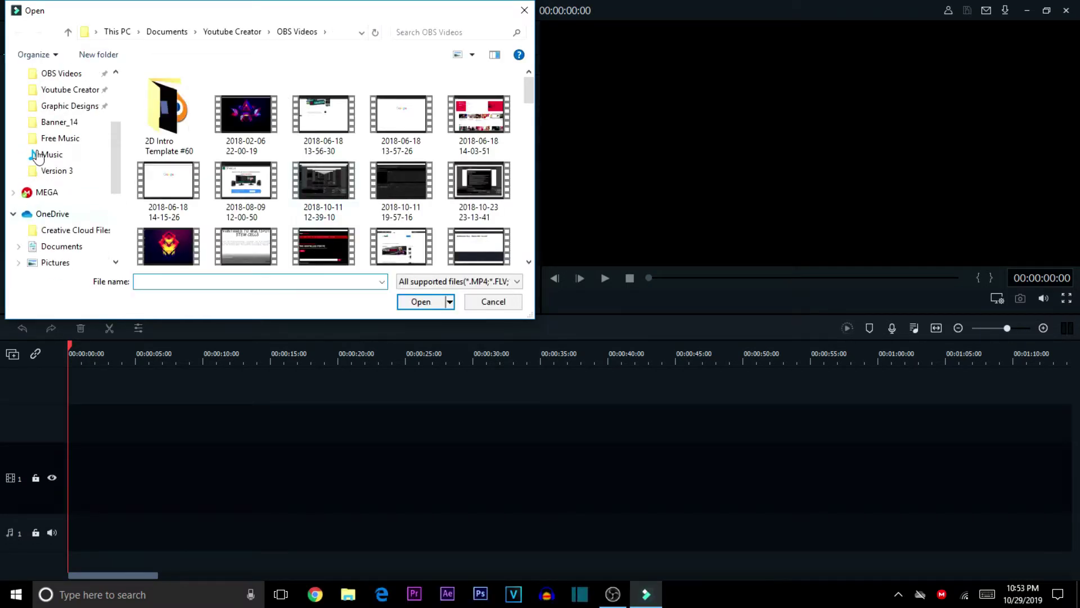
scroll(38, 156, up, 3)
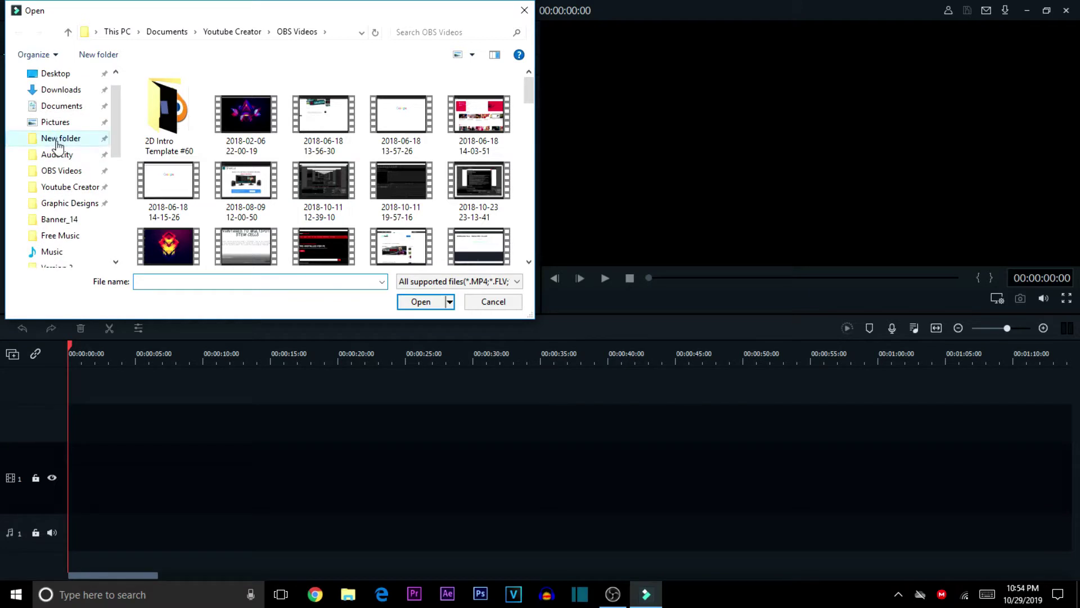
click(58, 139)
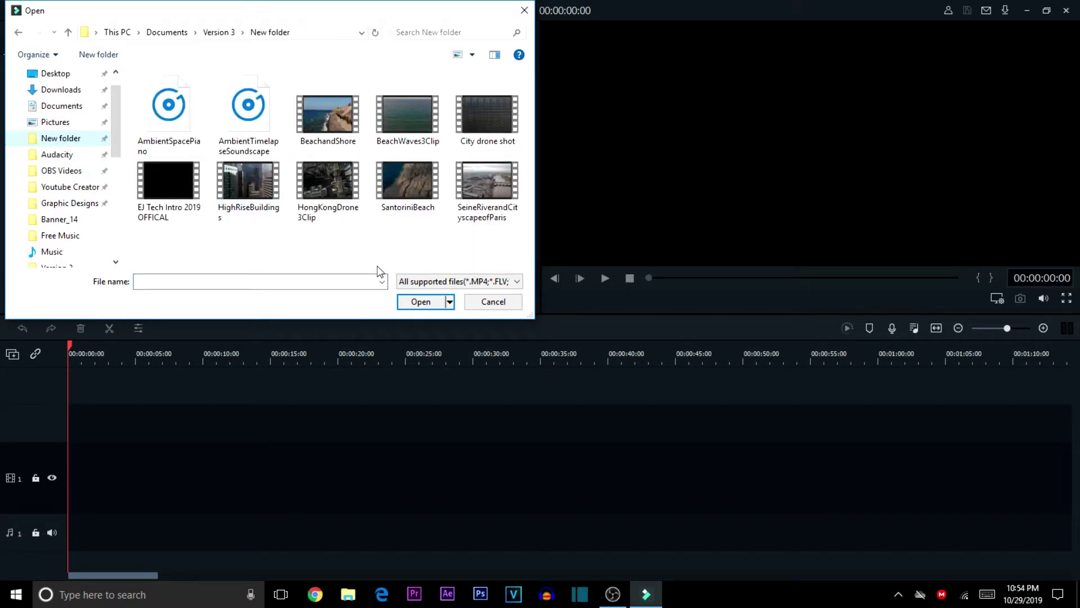
click(380, 163)
click(379, 75)
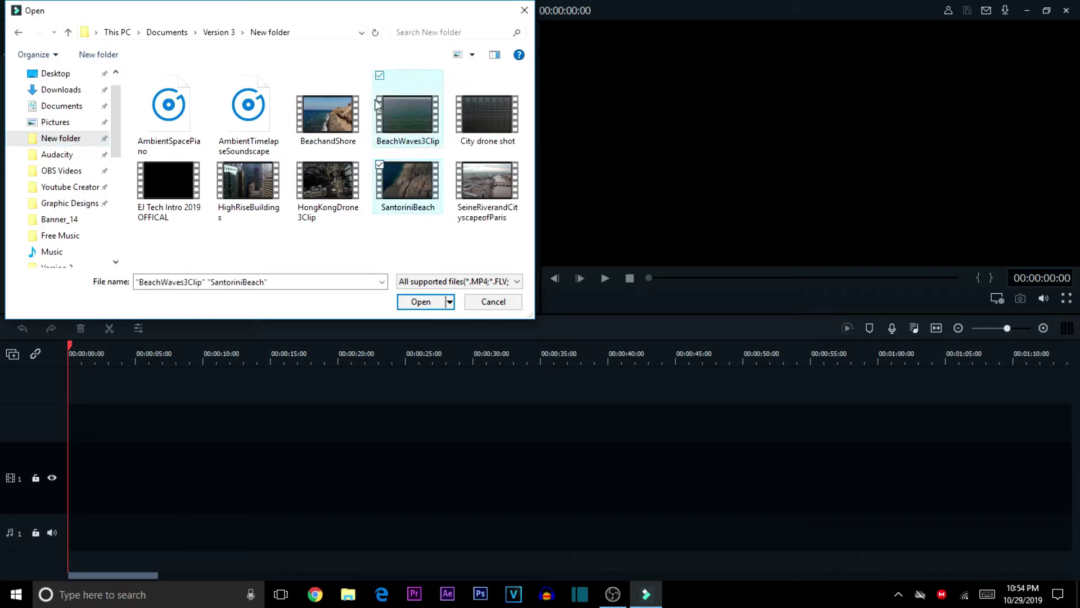
click(299, 75)
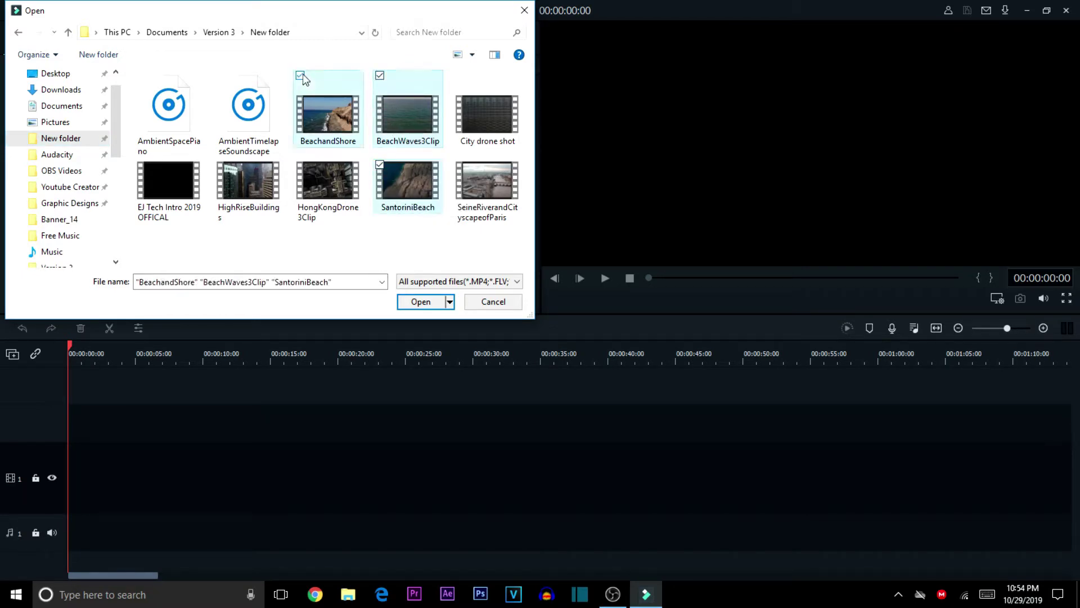
click(220, 74)
click(141, 75)
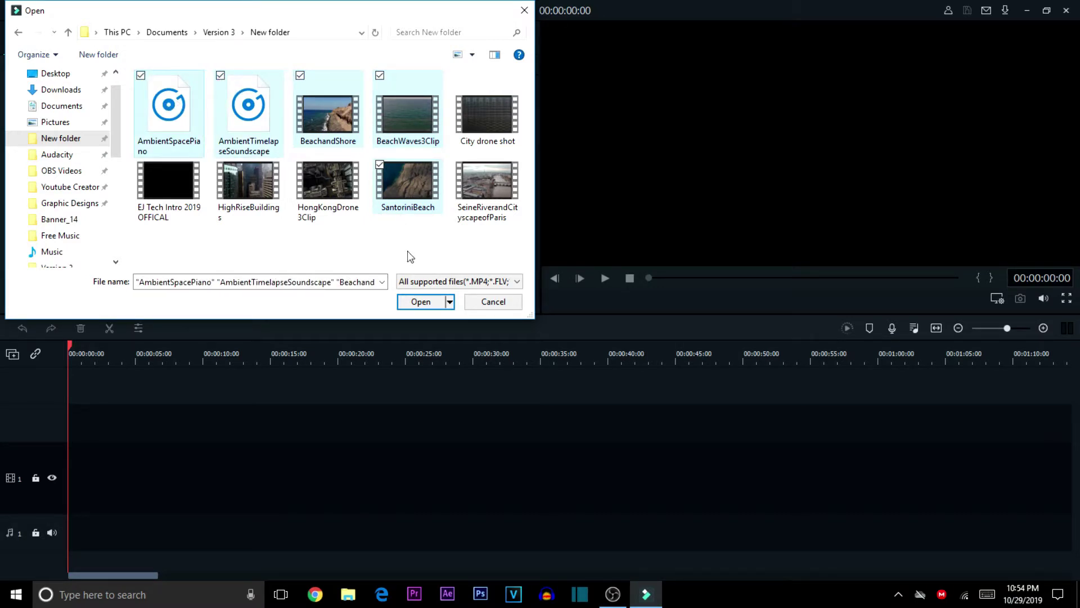
click(421, 301)
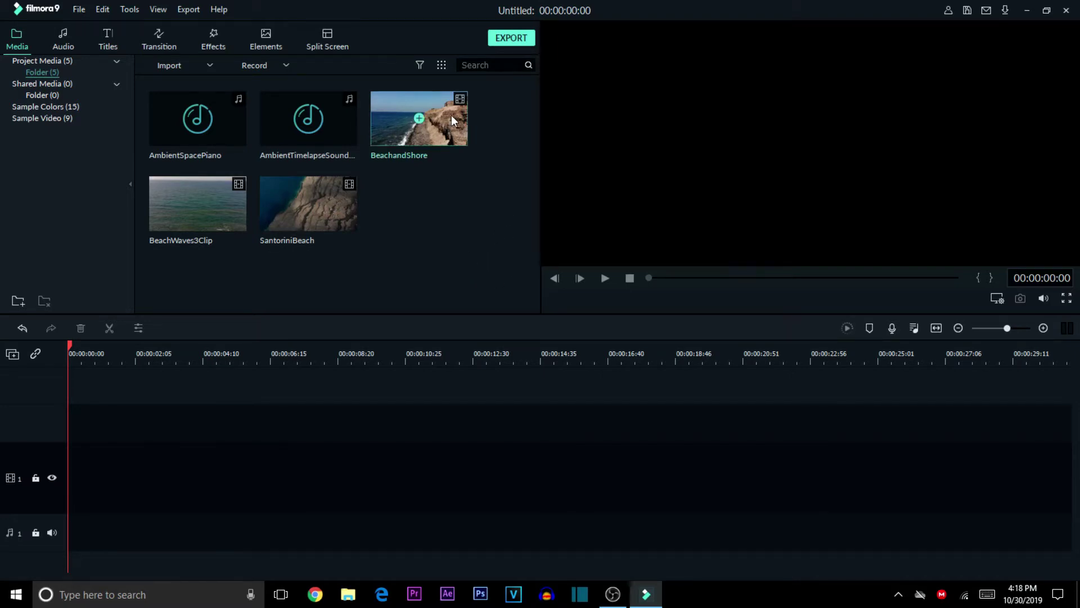
Step: Add the BeachandShore clip to video track 1 and return the playhead to the start of the timeline
click(420, 119)
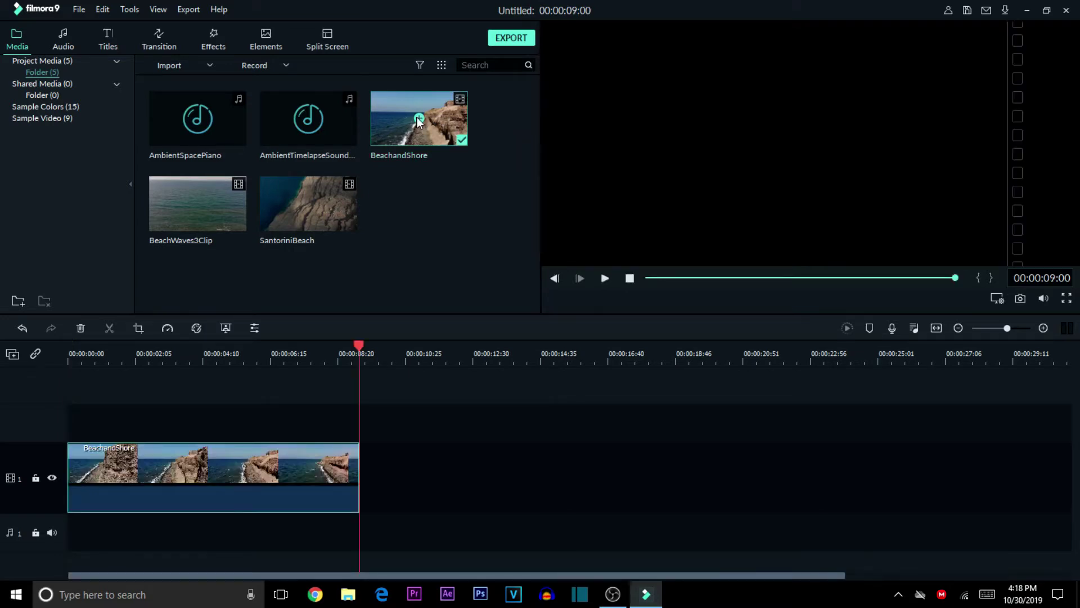
drag(357, 346, 67, 385)
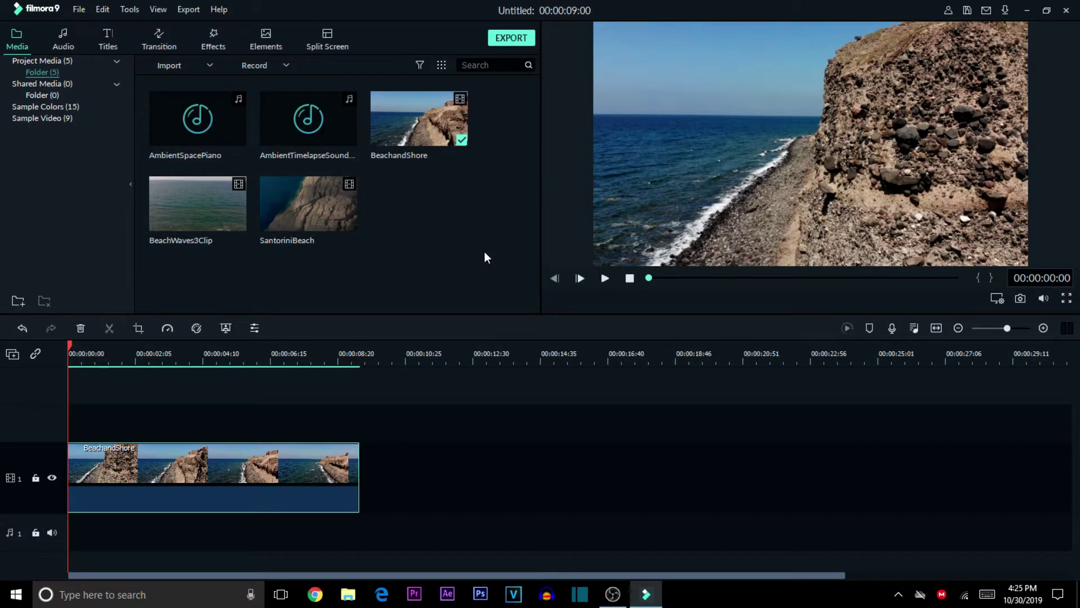
Step: Apply the Cinema 21:9 effect to the BeachandShore clip on the timeline
click(215, 43)
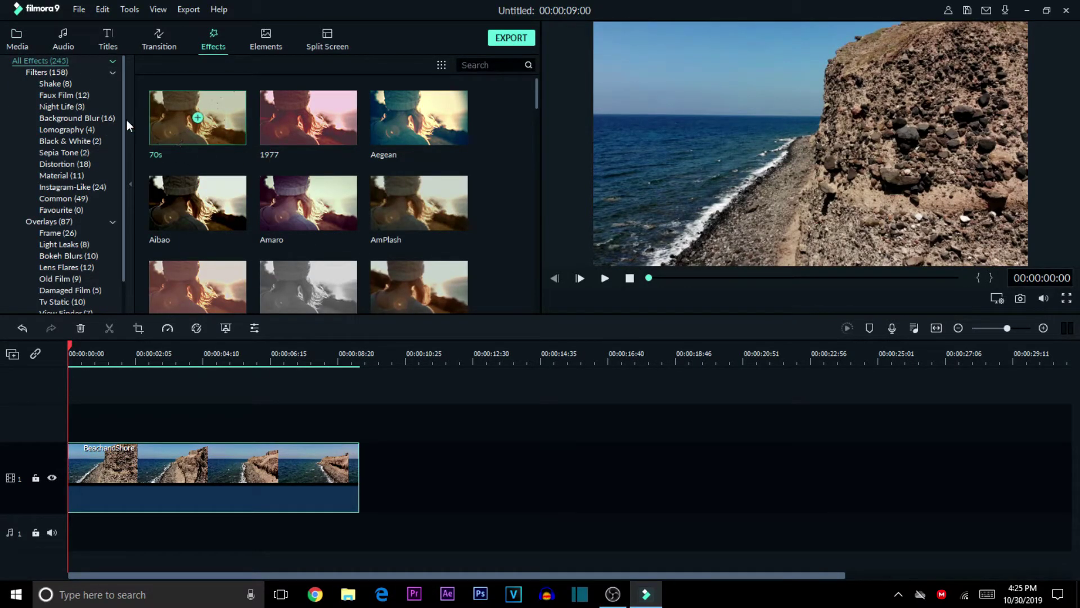
click(61, 82)
click(55, 71)
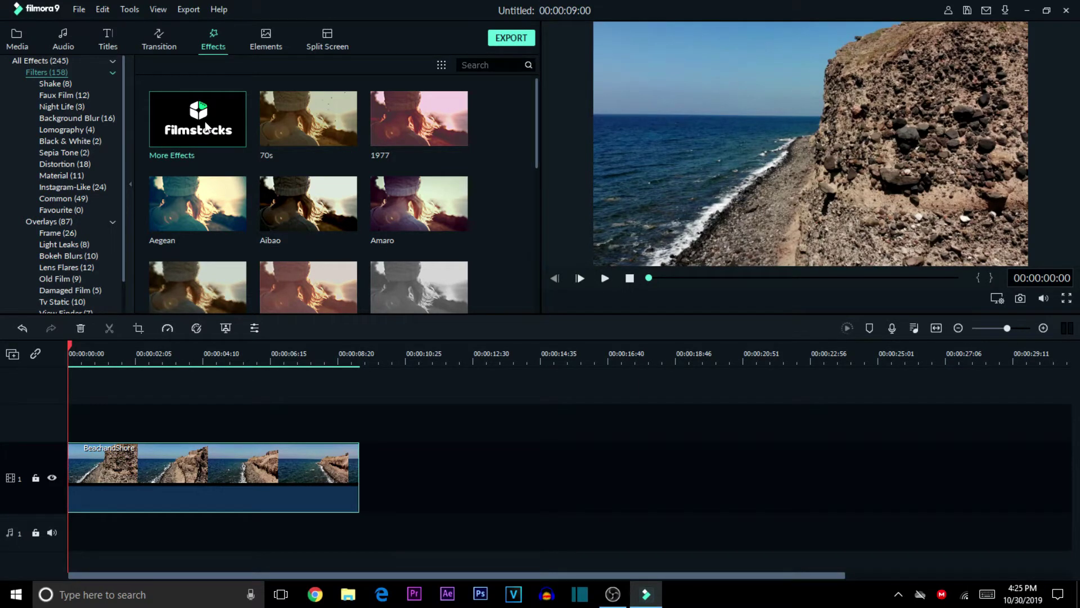
click(58, 59)
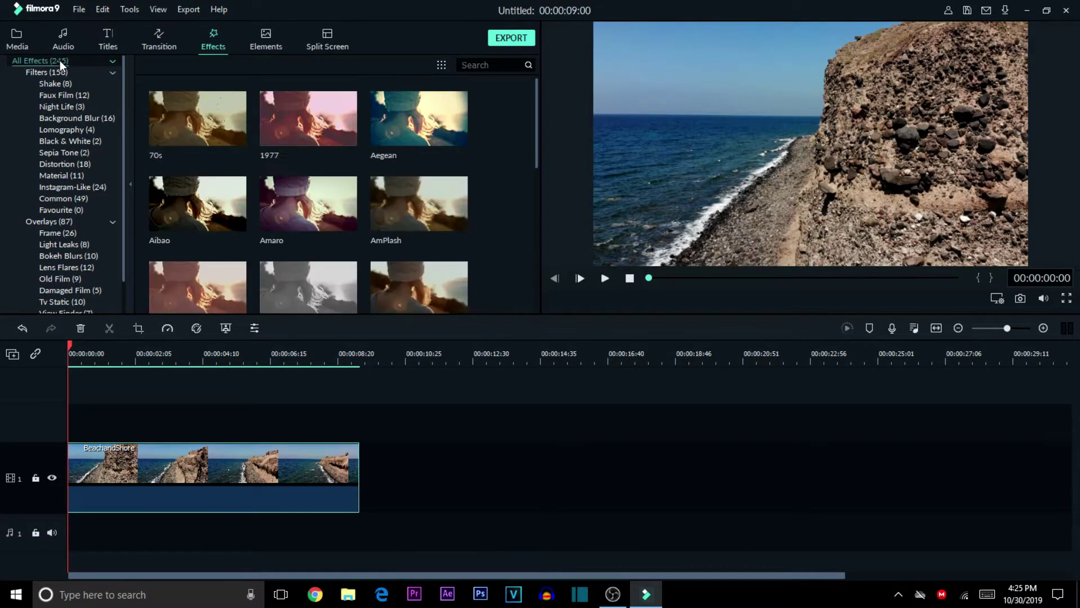
scroll(365, 108, down, 8)
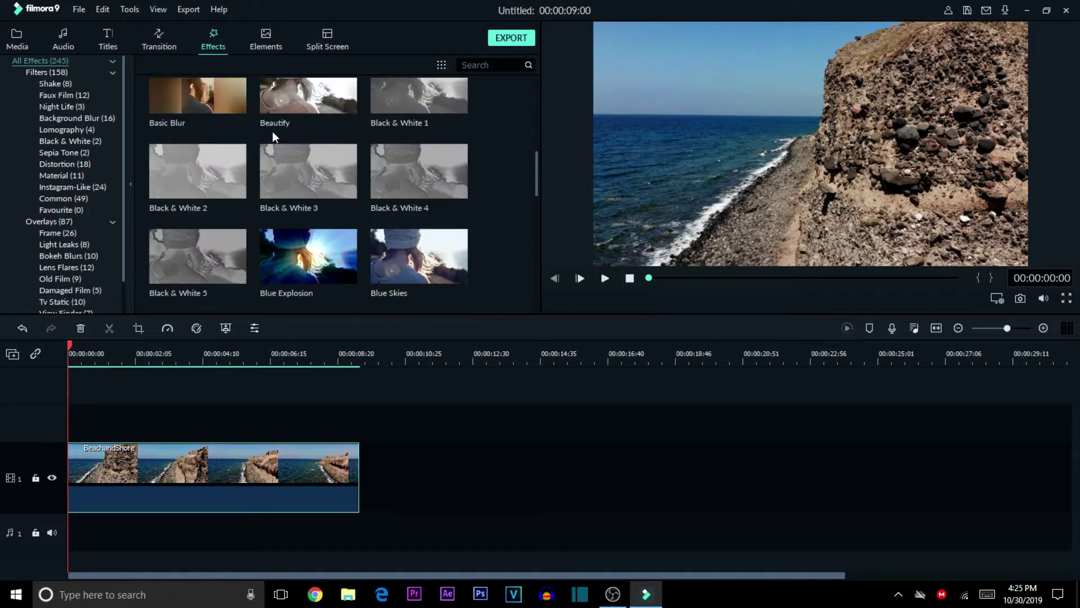
scroll(362, 154, down, 3)
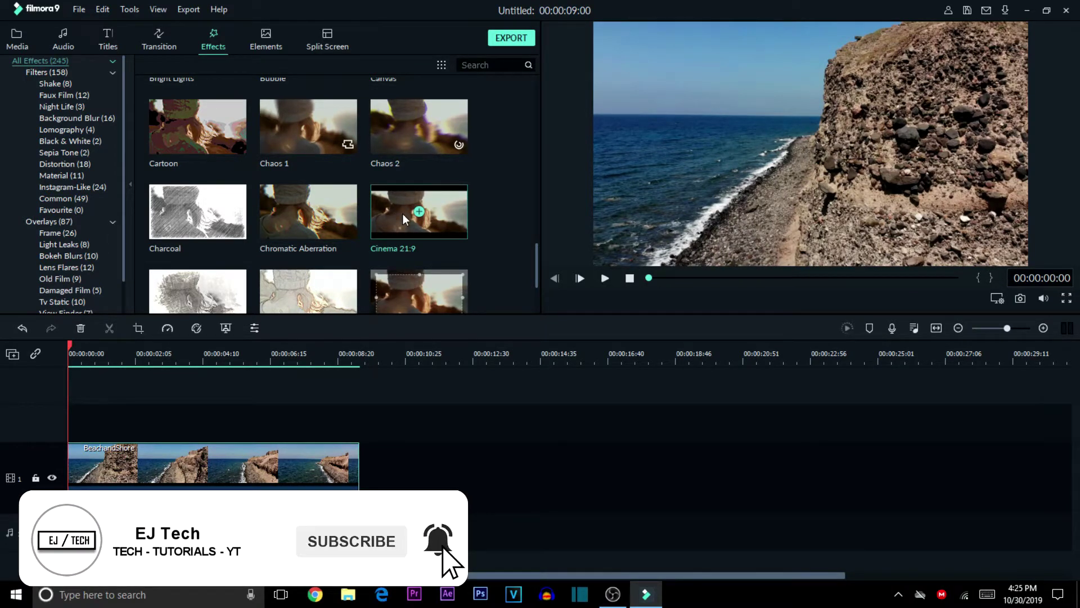
drag(403, 214, 131, 485)
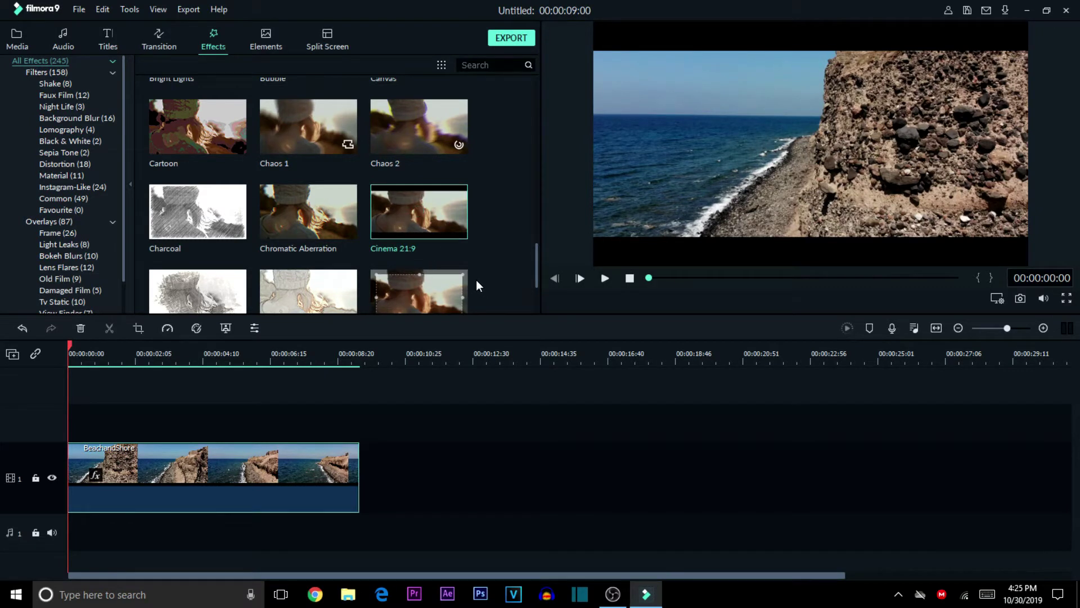
Step: Add a Fade transition to the beginning of the BeachandShore clip
click(17, 39)
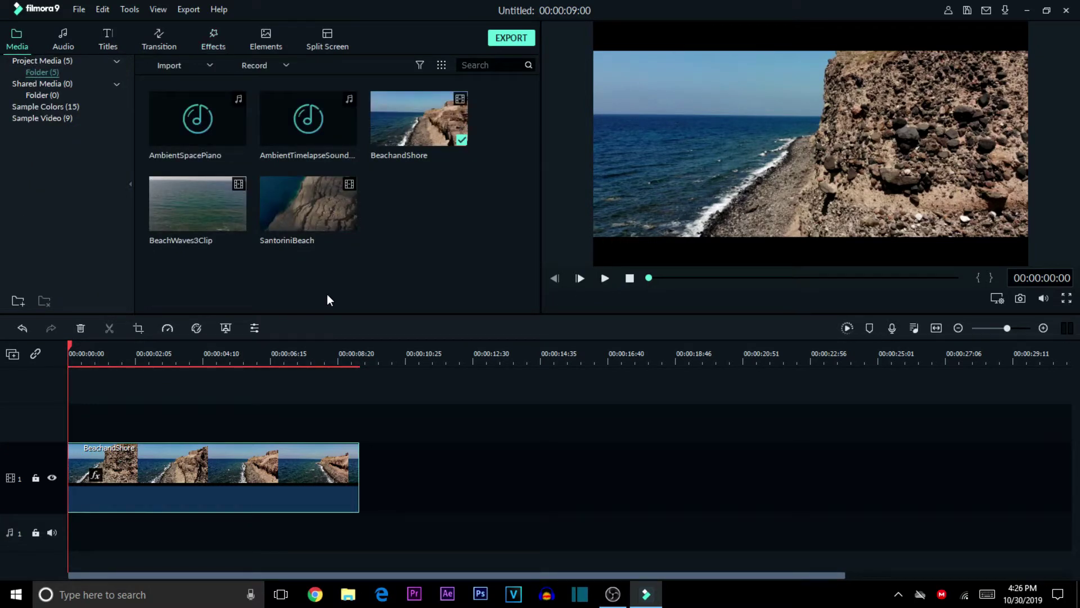
click(160, 39)
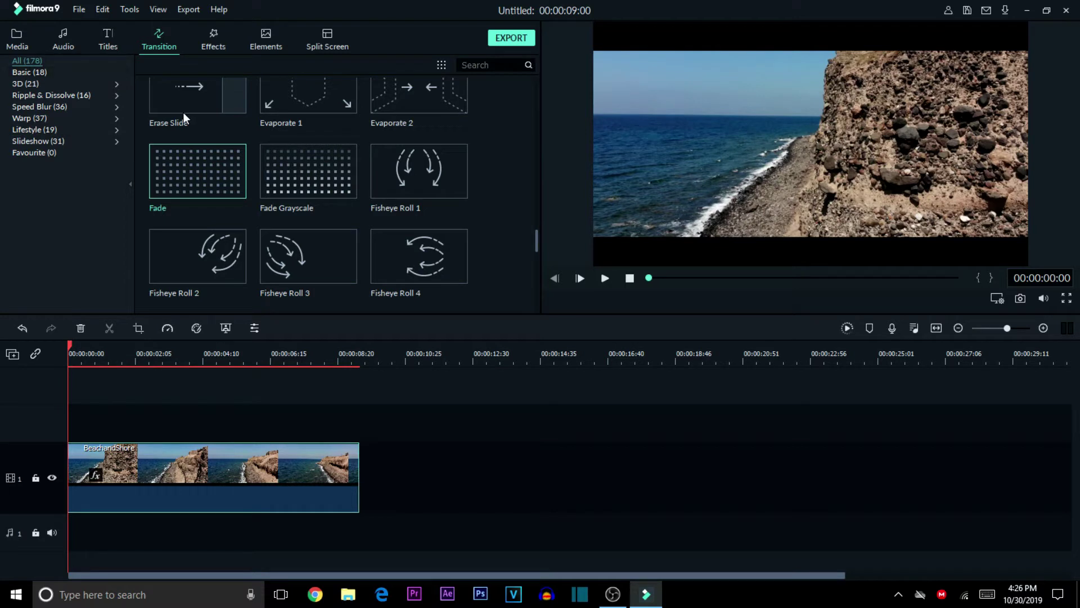
drag(204, 178, 82, 475)
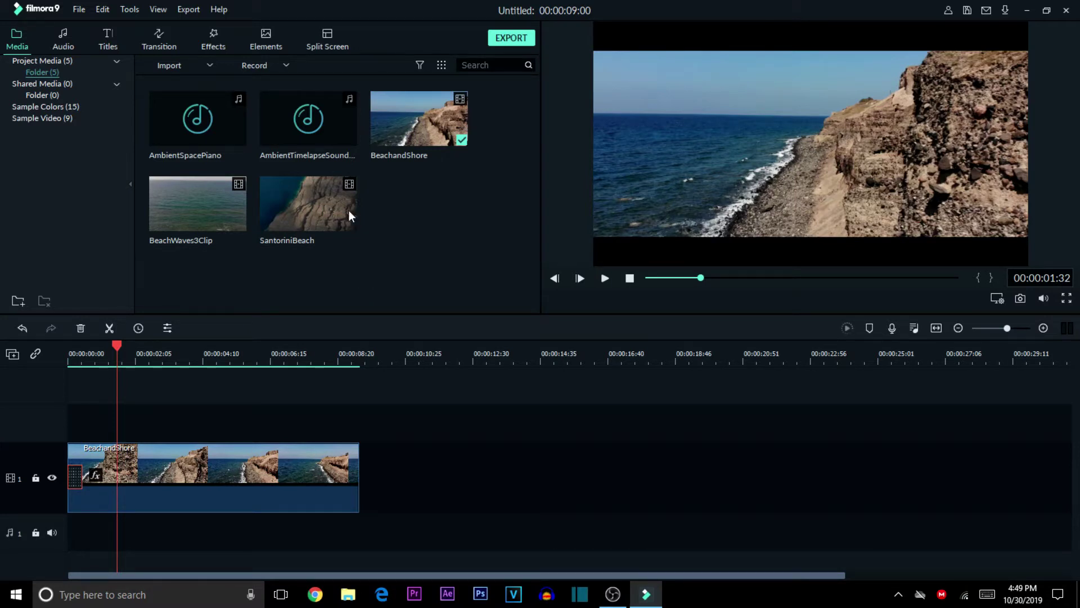
Step: Add the SantoriniBeach clip after BeachandShore on video track 1, followed by the BeachWaves3Clip
drag(319, 213, 388, 487)
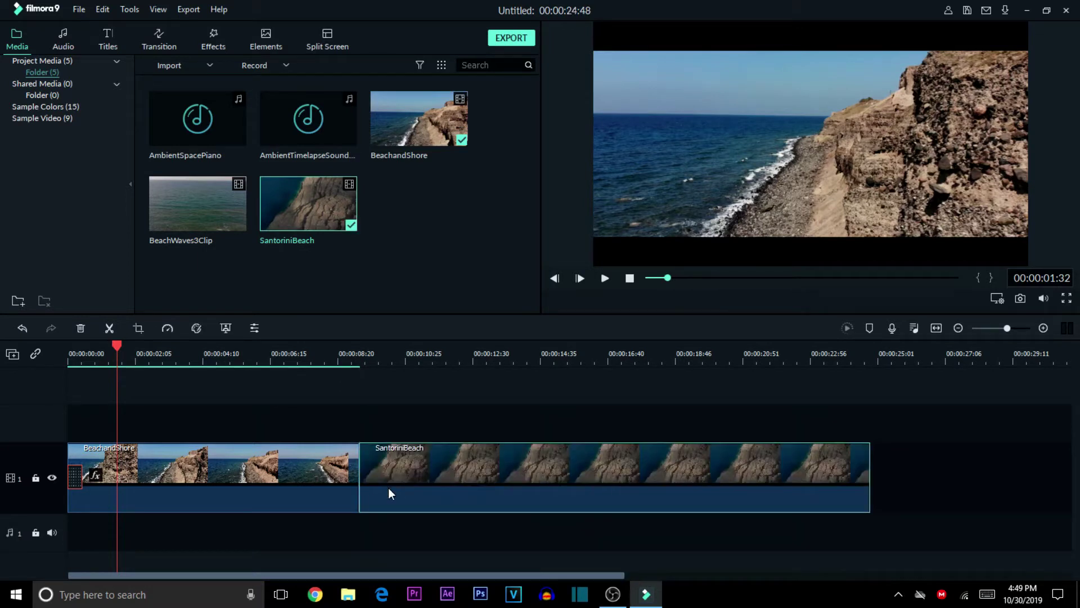
drag(1007, 329, 1004, 329)
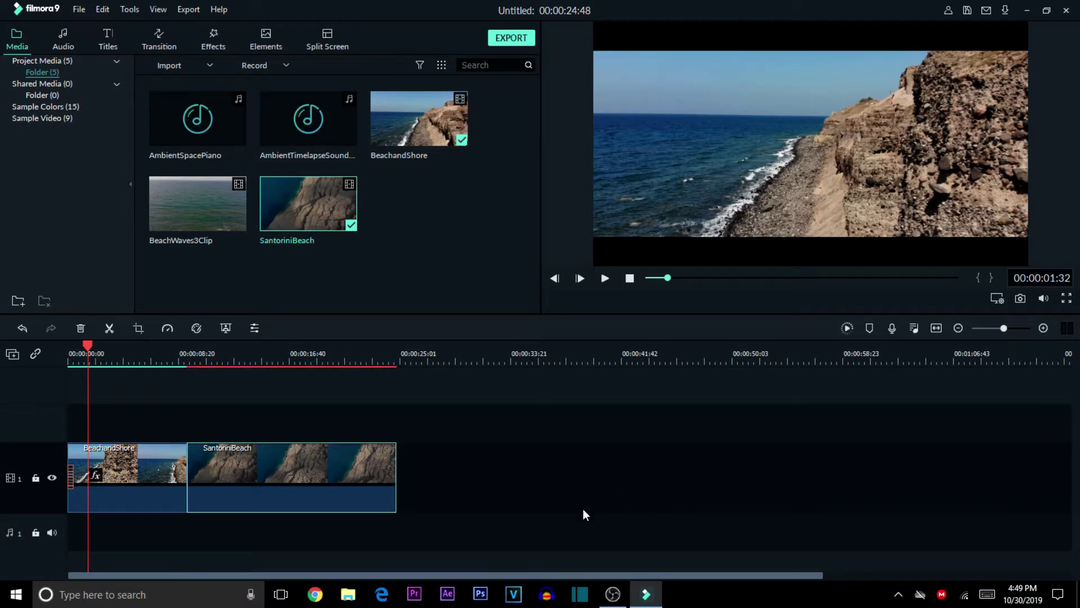
mouse_move(210, 216)
click(221, 216)
drag(406, 461, 406, 473)
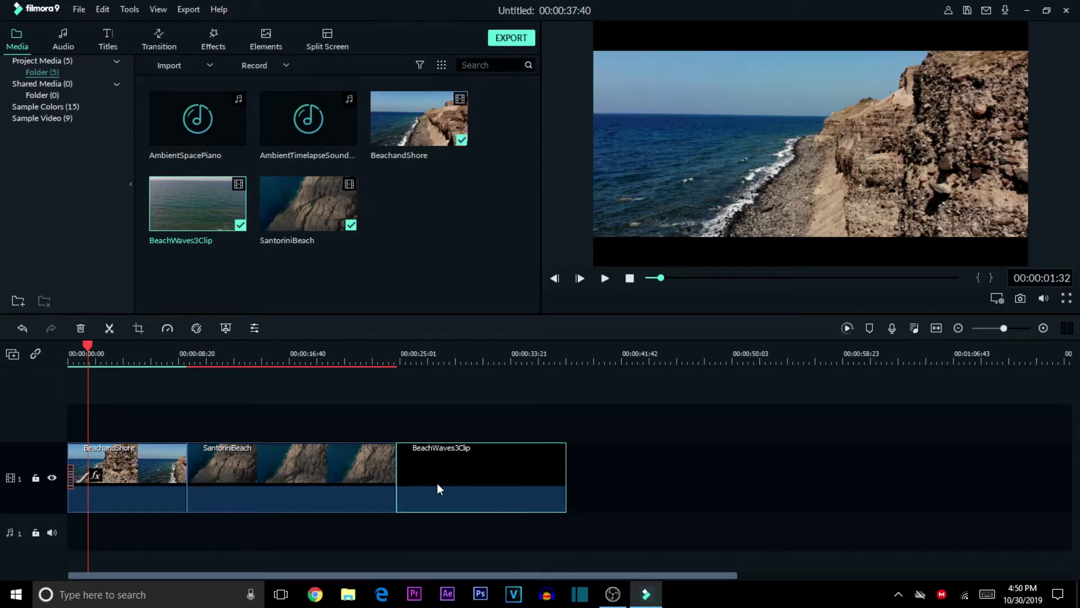
Step: Apply the Cinema 21:9 effect to the SantoriniBeach and BeachWaves3Clip clips and preview a frame of BeachWaves3Clip
click(285, 354)
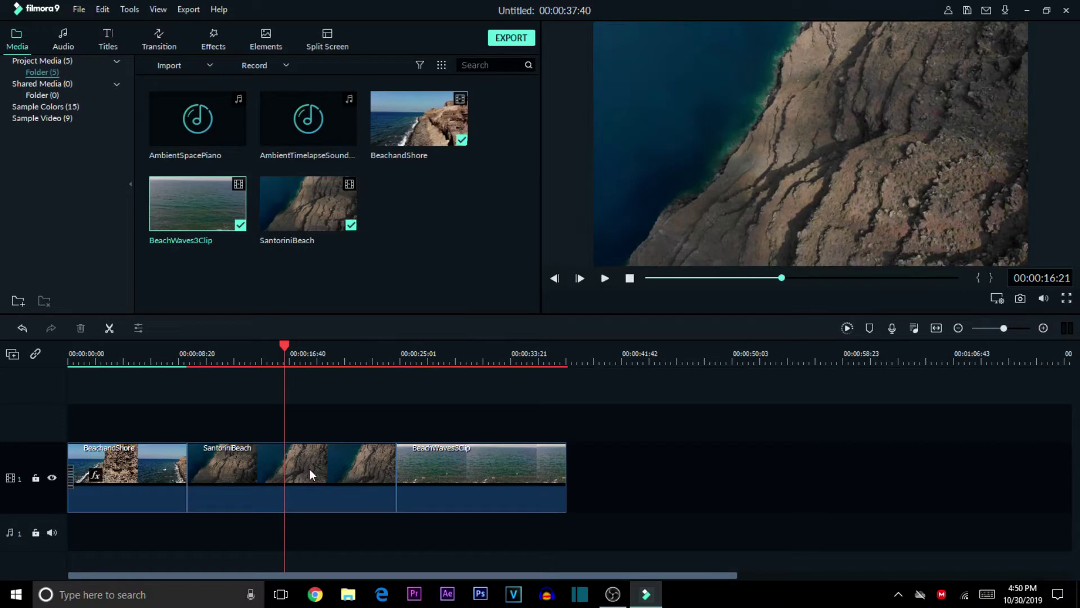
click(210, 41)
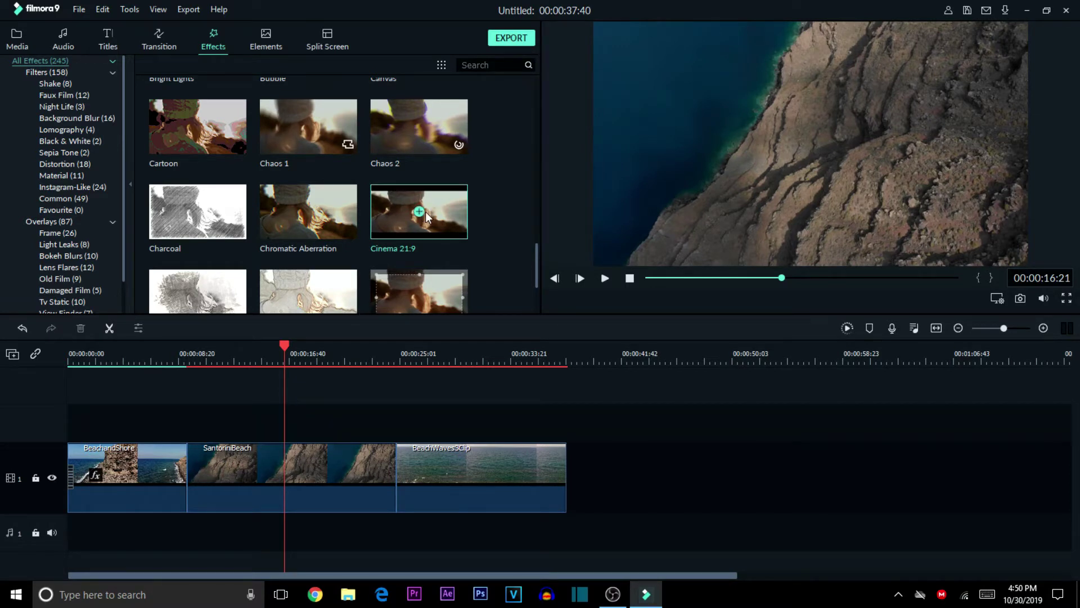
drag(430, 214, 333, 468)
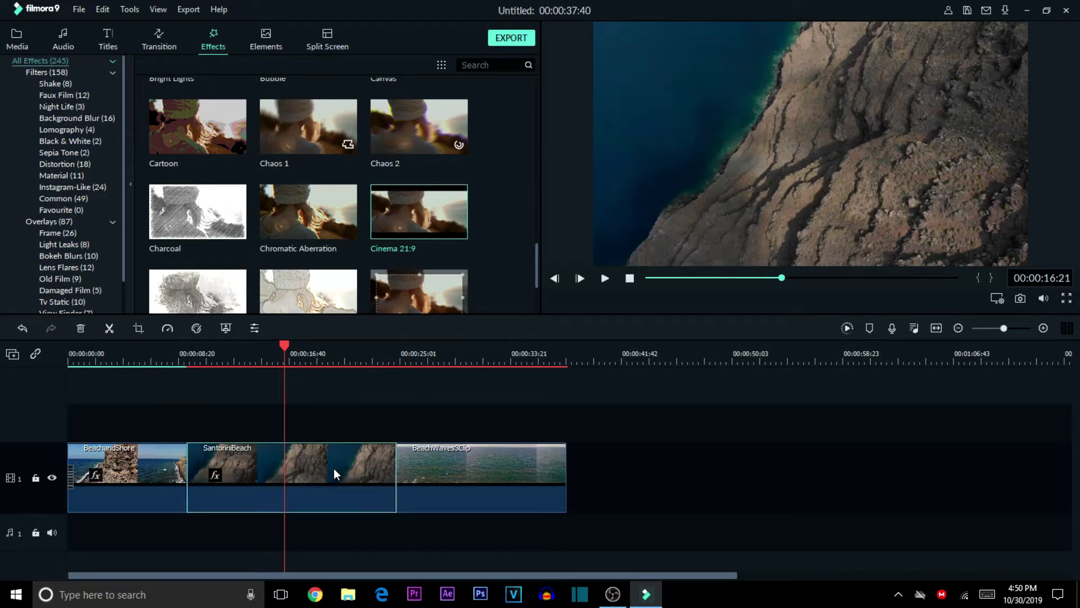
drag(430, 218, 461, 475)
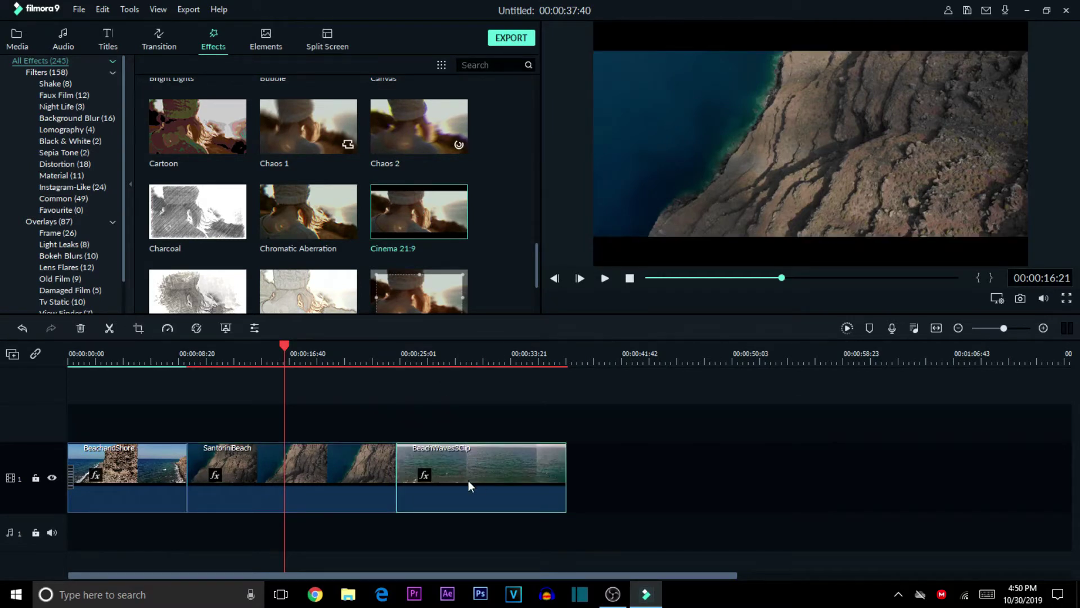
click(18, 39)
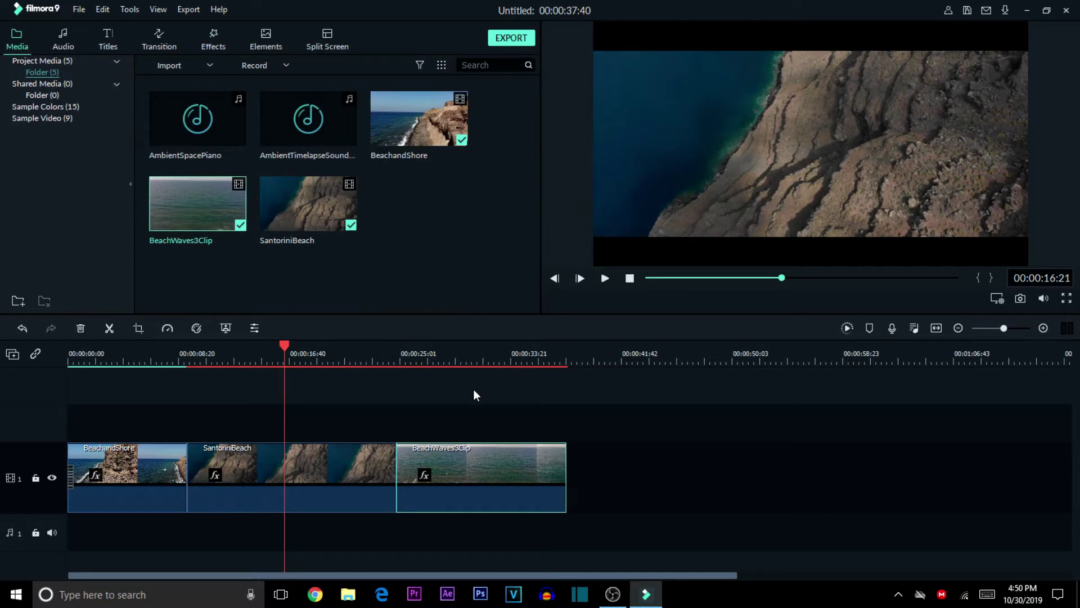
drag(286, 347, 452, 360)
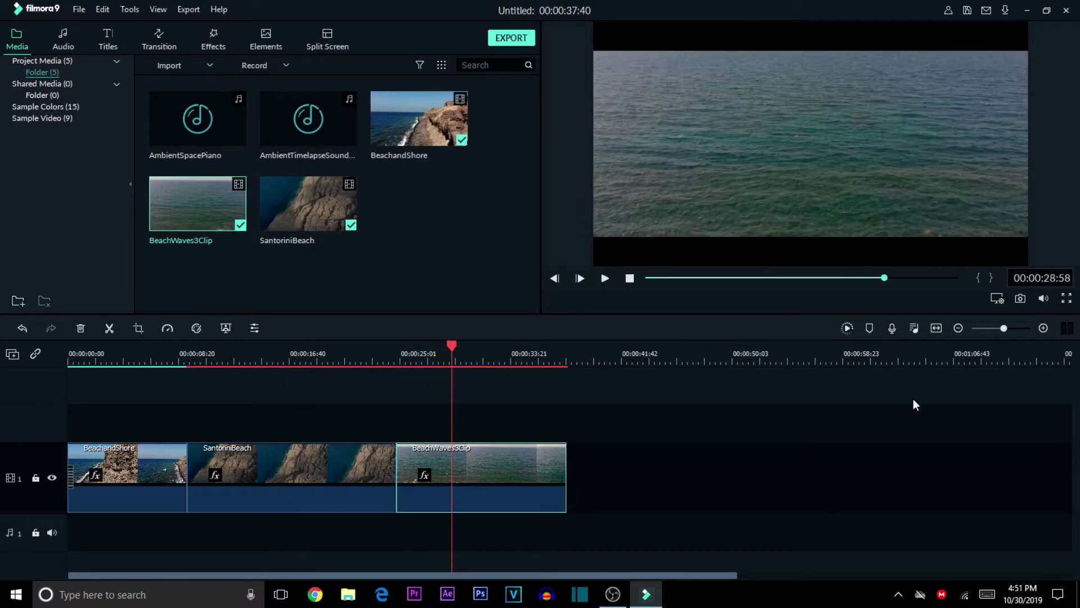
Step: Add a Cross Roll 2 transition from the Speed Blur category between BeachandShore and SantoriniBeach and shorten it slightly
click(1043, 328)
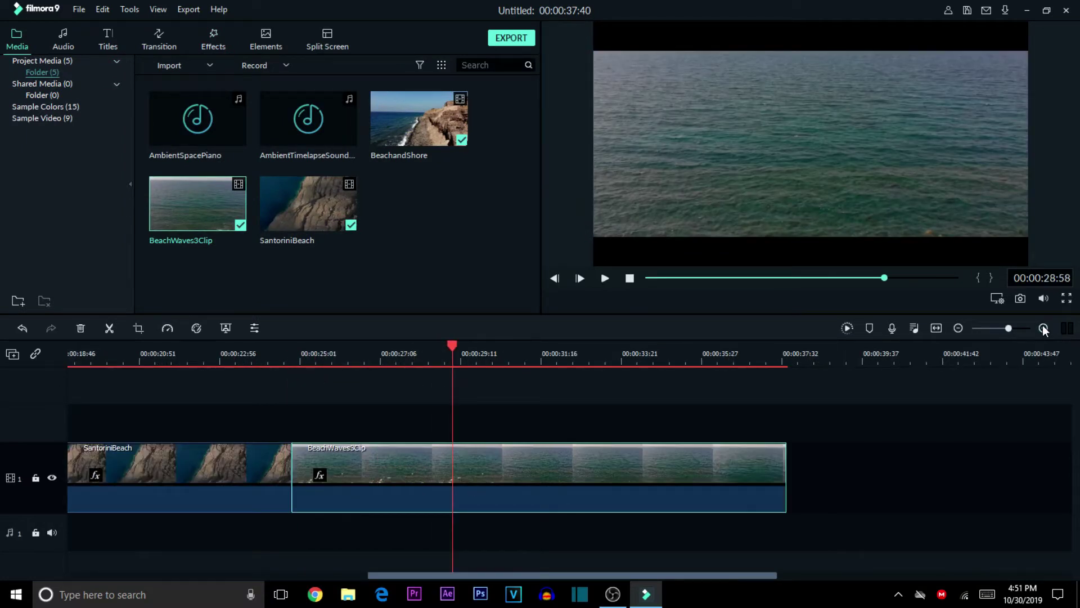
drag(536, 573, 381, 572)
click(1007, 327)
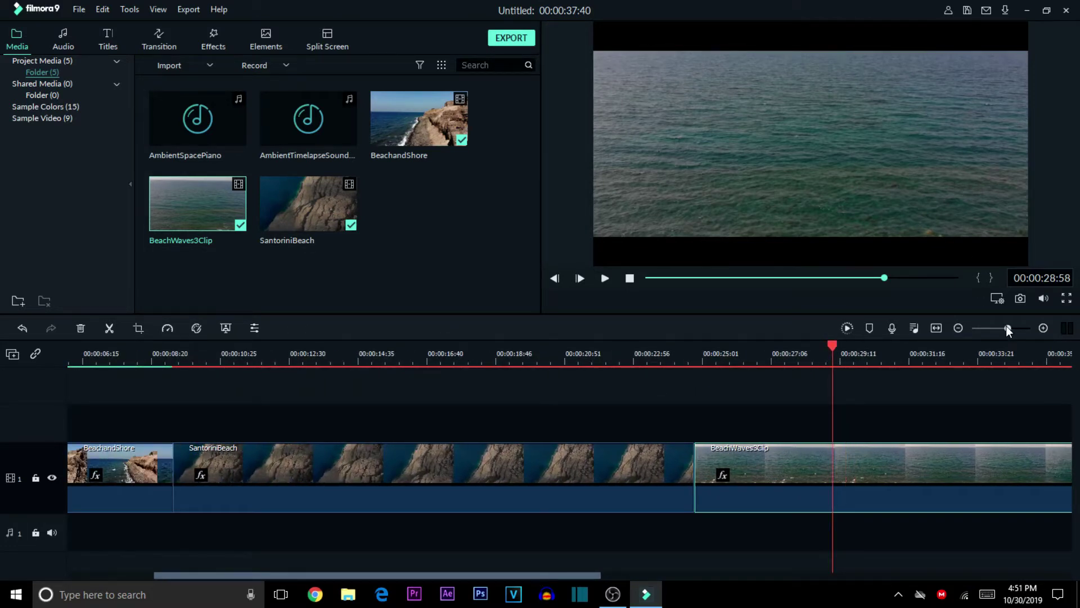
click(1007, 327)
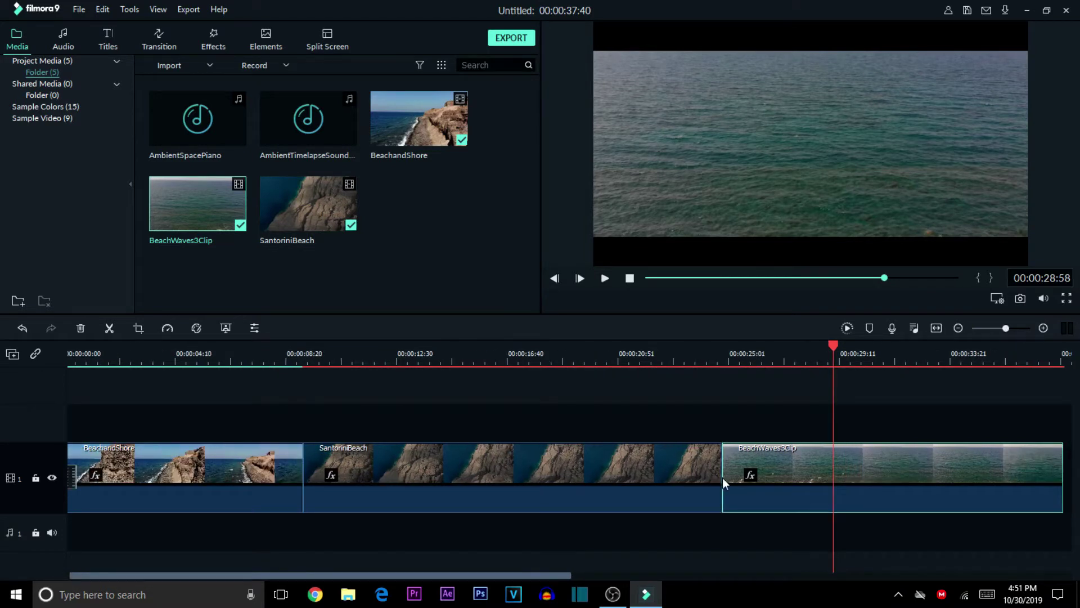
drag(143, 573, 135, 572)
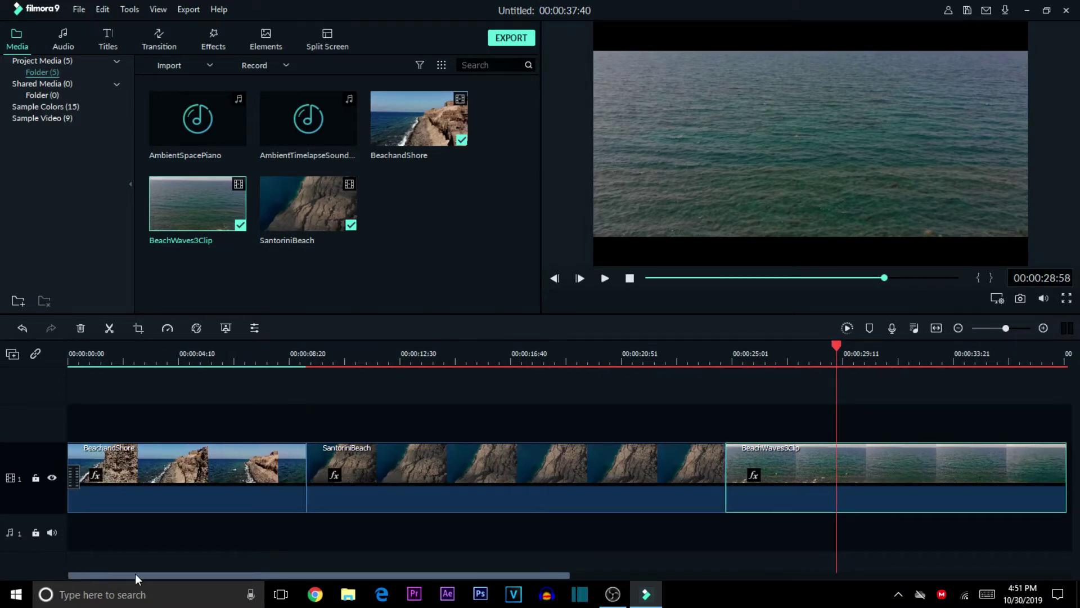
click(160, 46)
scroll(361, 228, up, 5)
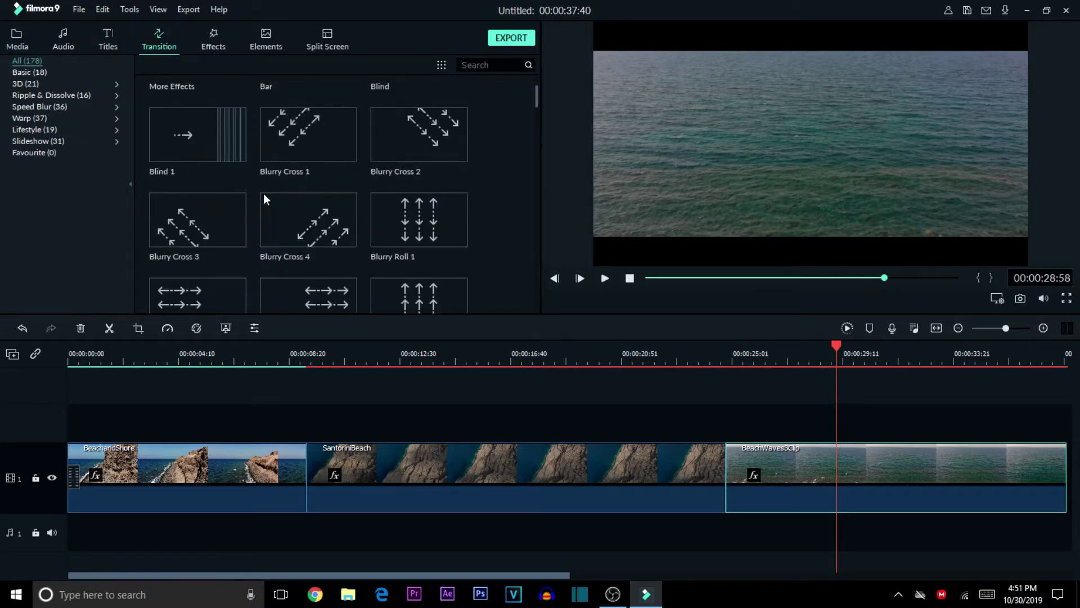
click(206, 144)
click(36, 72)
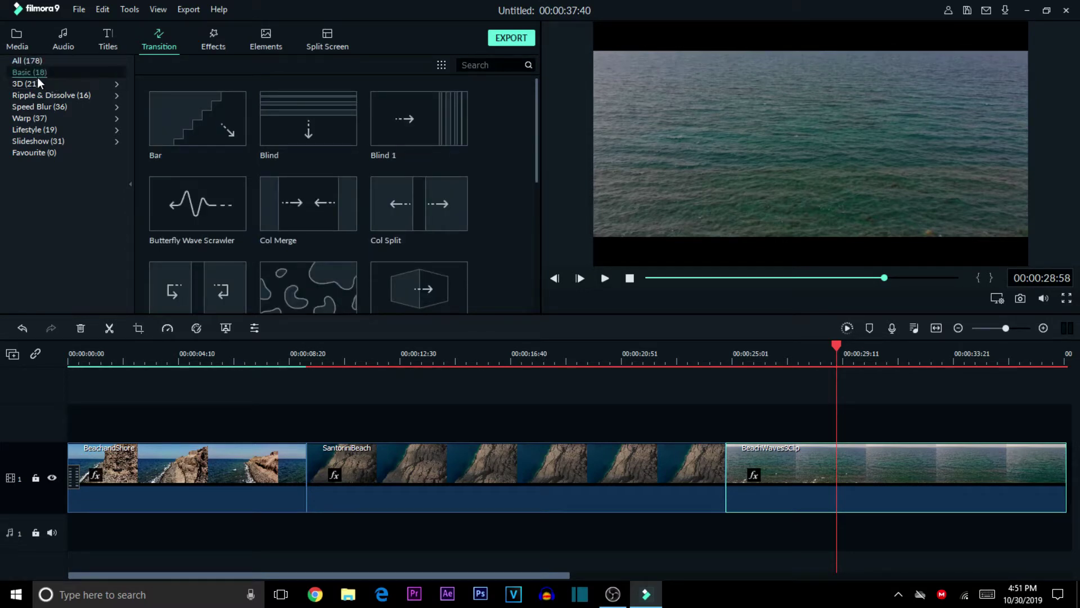
click(36, 107)
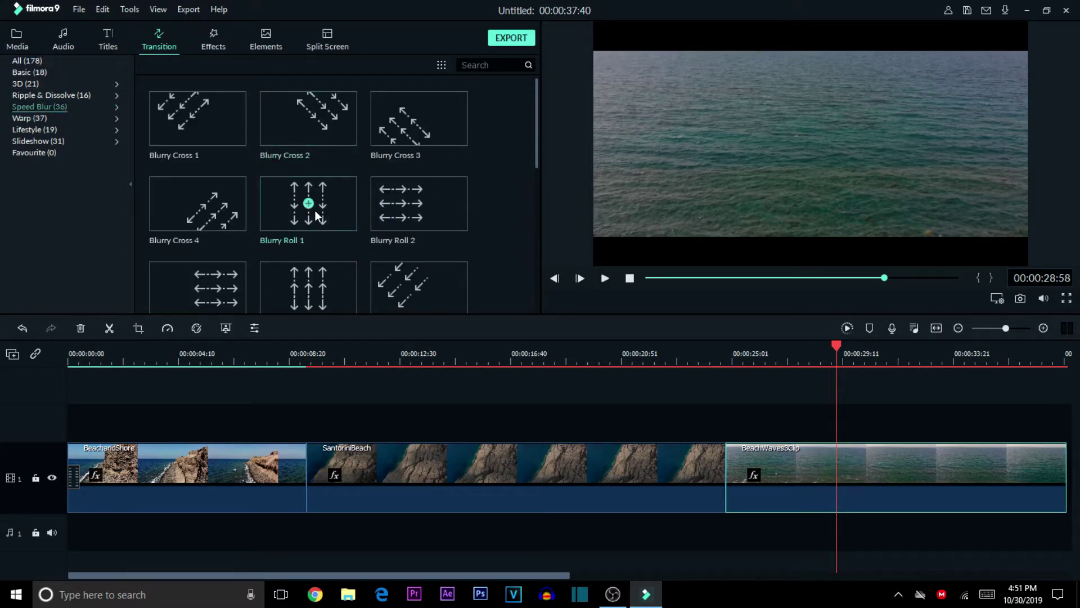
scroll(315, 210, down, 4)
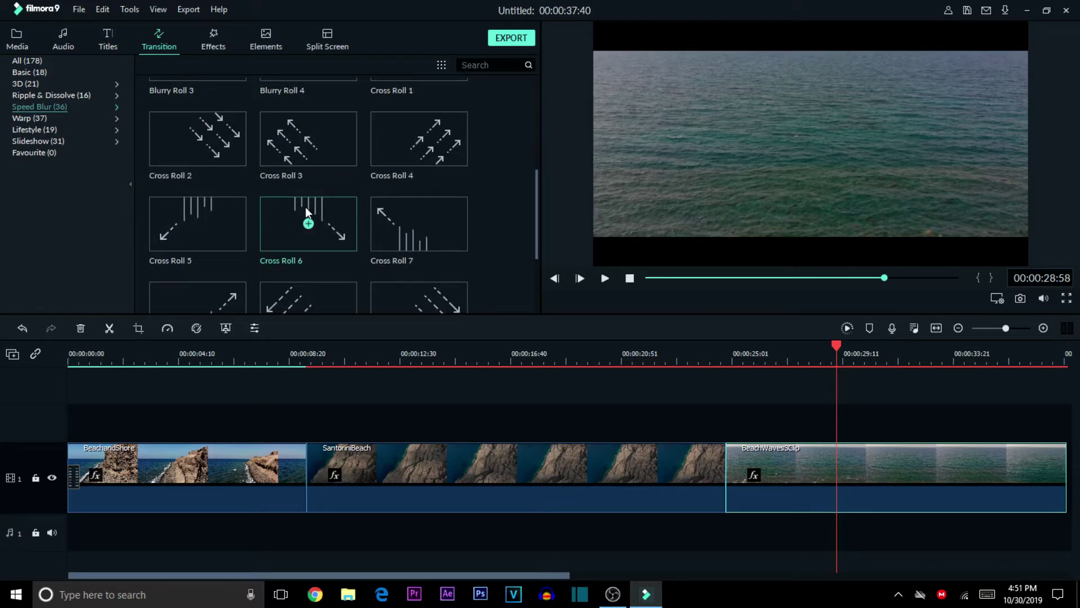
scroll(303, 161, down, 2)
scroll(283, 231, up, 2)
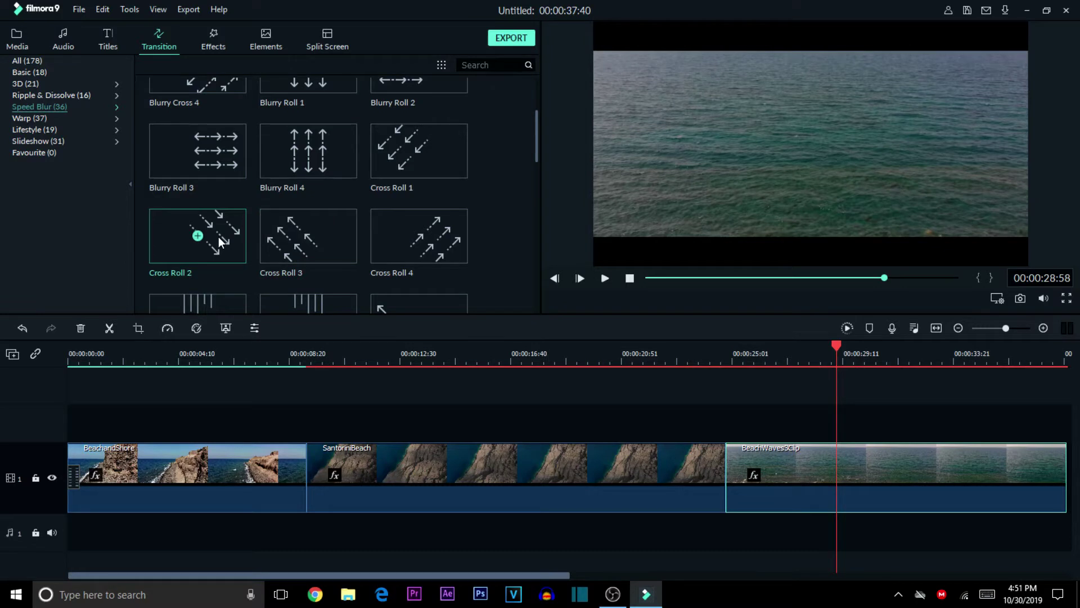
drag(214, 237, 303, 469)
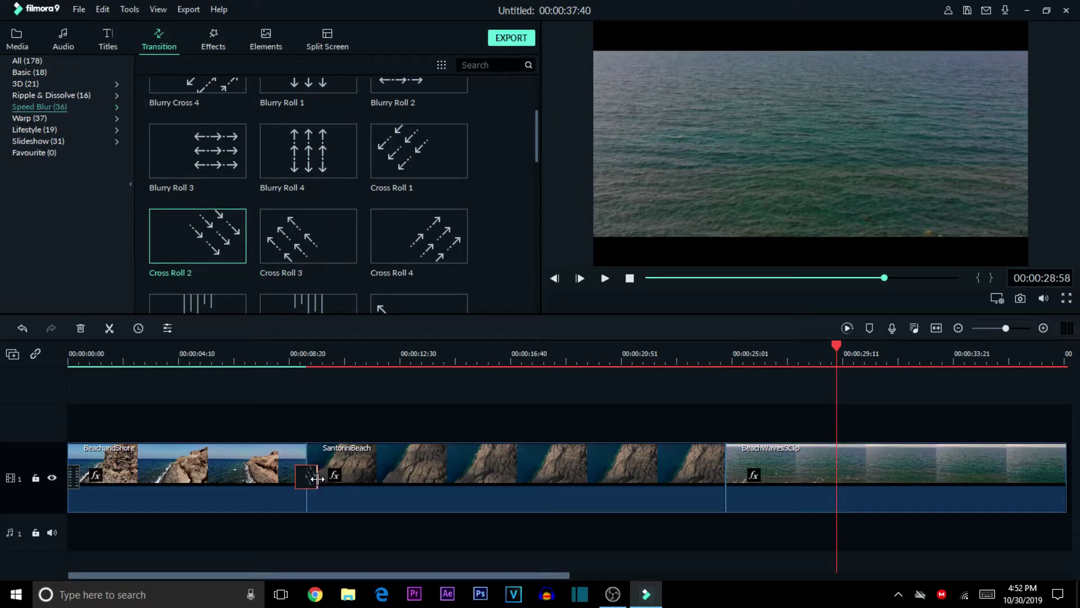
click(316, 478)
drag(316, 478, 309, 478)
Step: Add a Blurry Cross 3 transition between the SantoriniBeach and BeachWaves3Clip clips
scroll(325, 144, up, 3)
drag(401, 126, 728, 479)
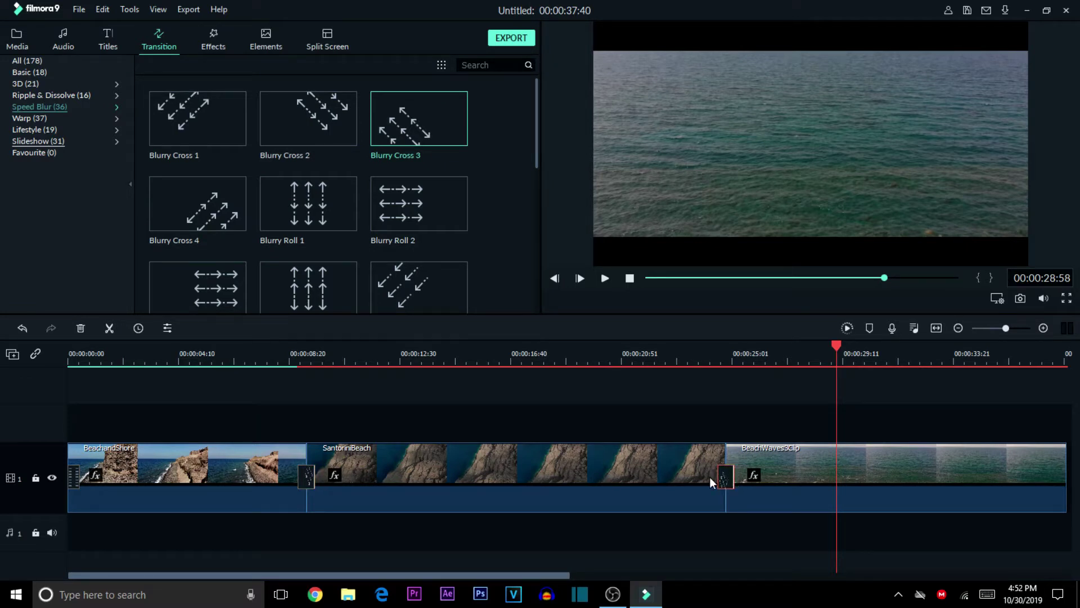
click(1004, 328)
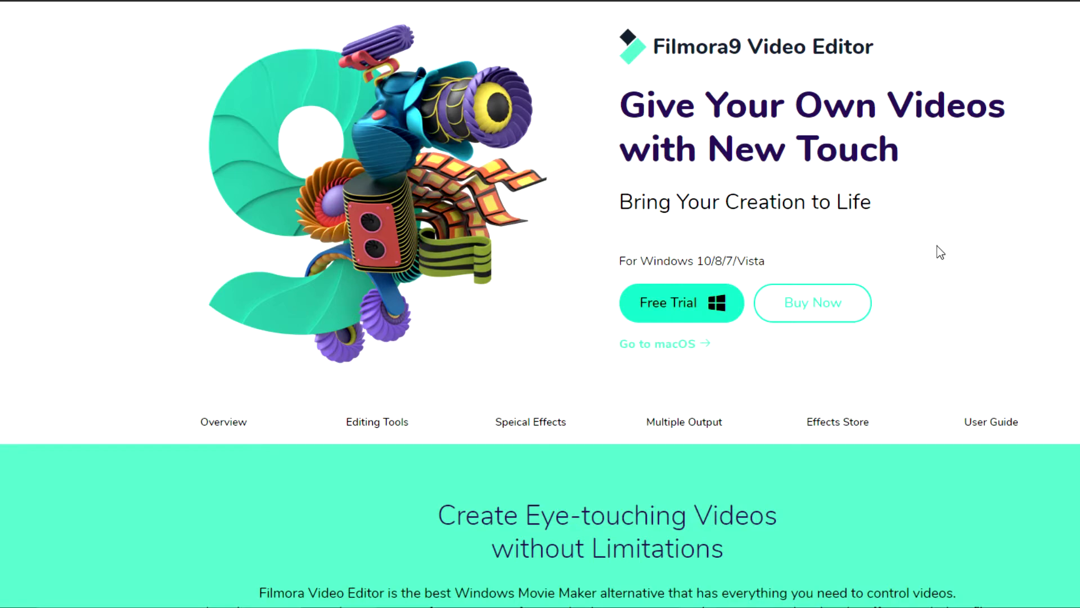
Step: Switch to the iSkysoft website and look through the Filmora9 Video Editor page's usage scenarios, editing tools, effects and sharing sections
scroll(940, 252, up, 2)
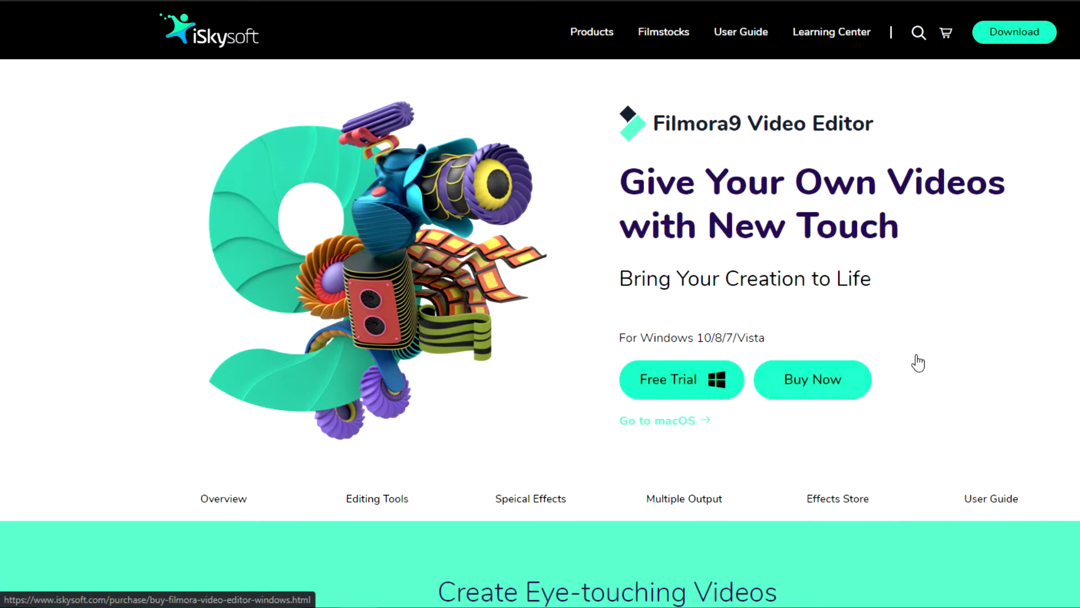
scroll(978, 337, down, 6)
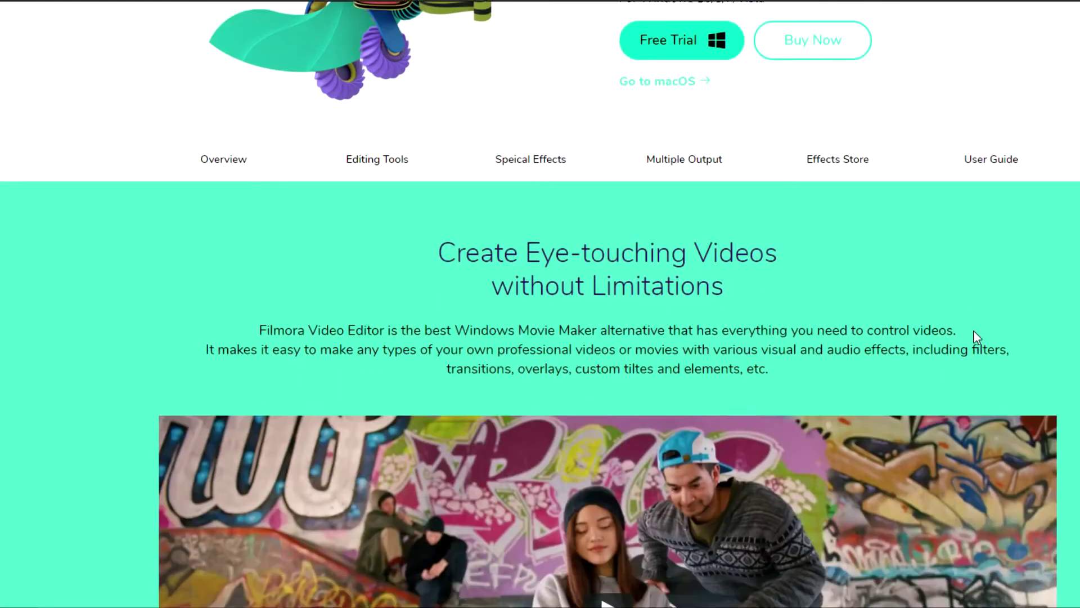
scroll(977, 338, down, 13)
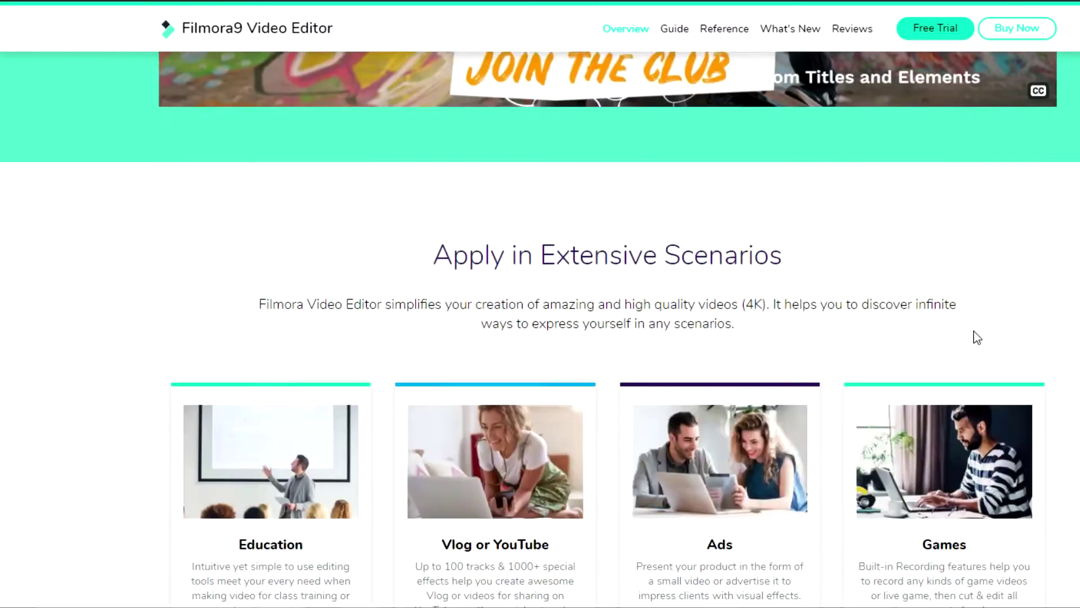
scroll(977, 337, down, 10)
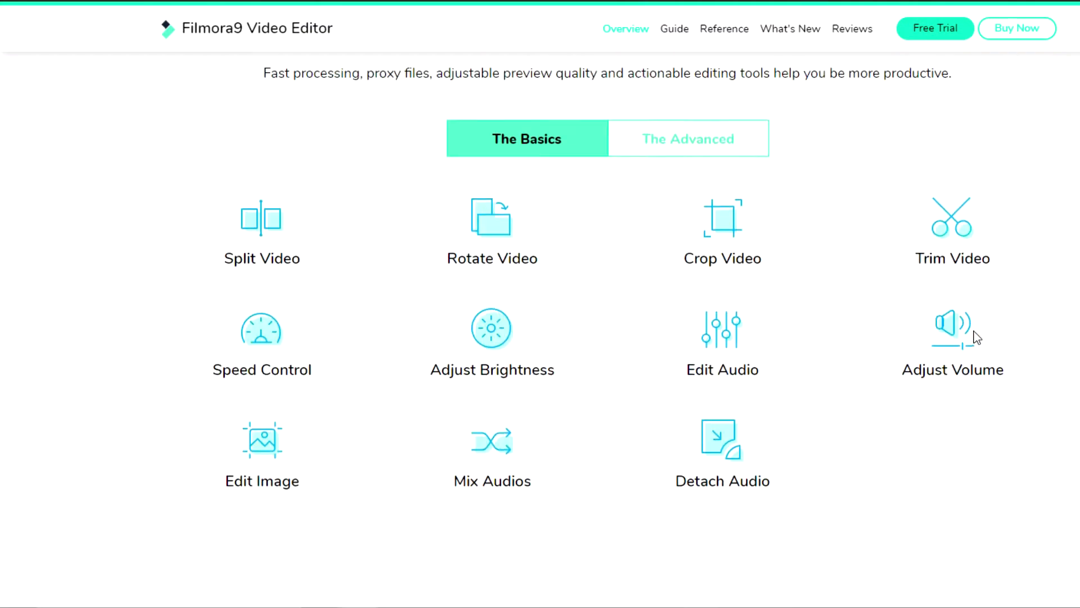
scroll(977, 338, down, 11)
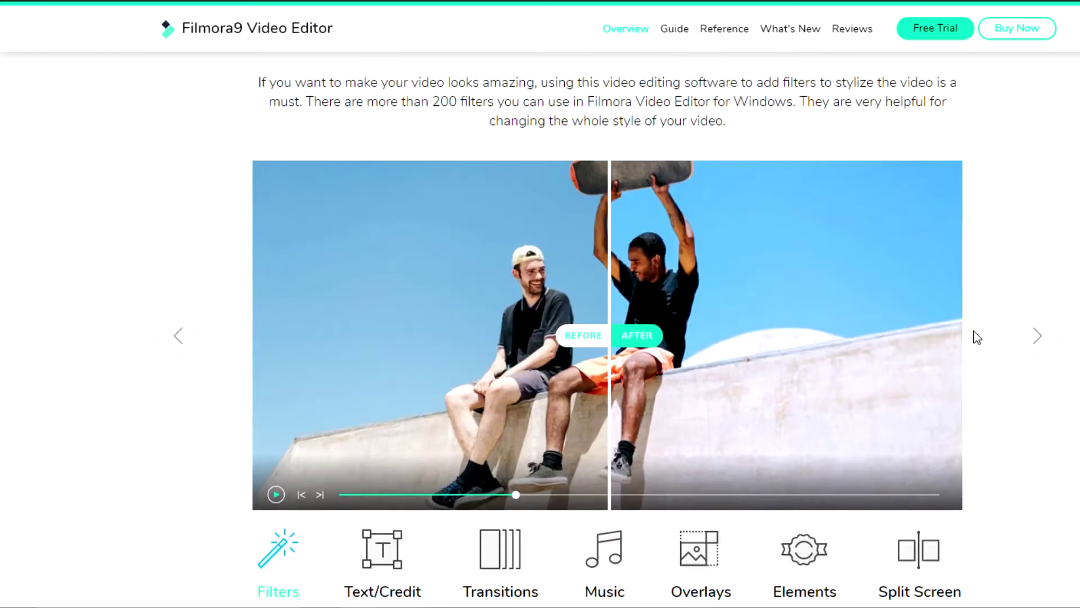
scroll(978, 338, down, 11)
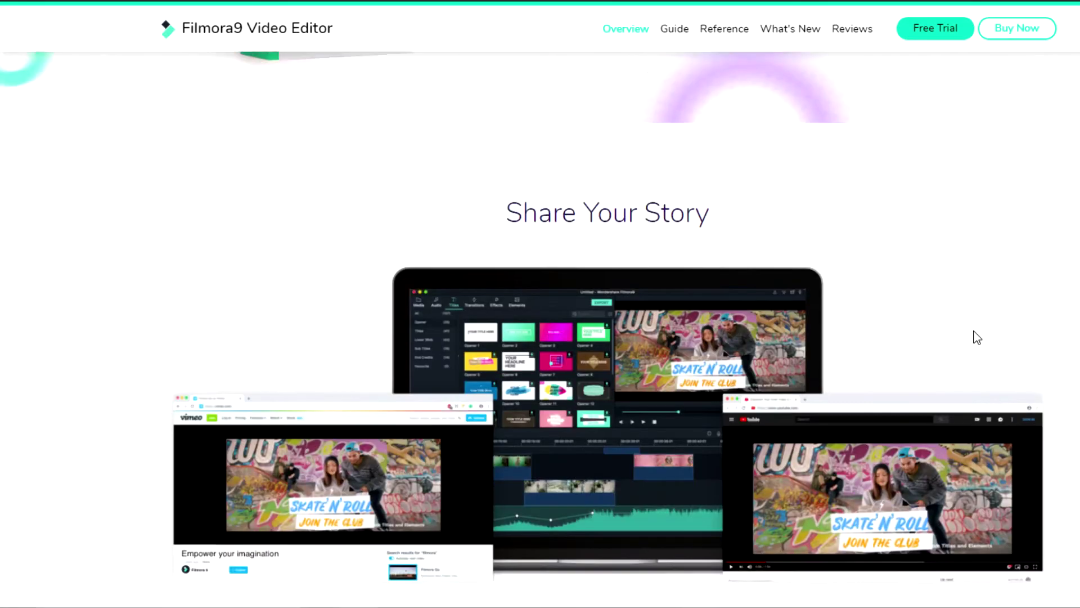
scroll(973, 331, down, 11)
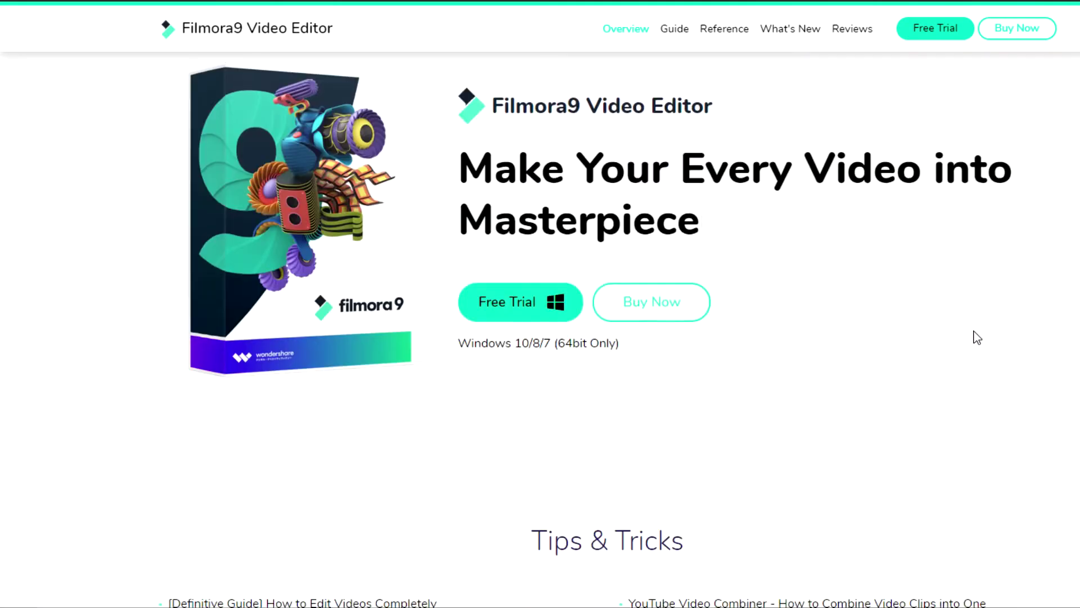
scroll(977, 338, down, 1)
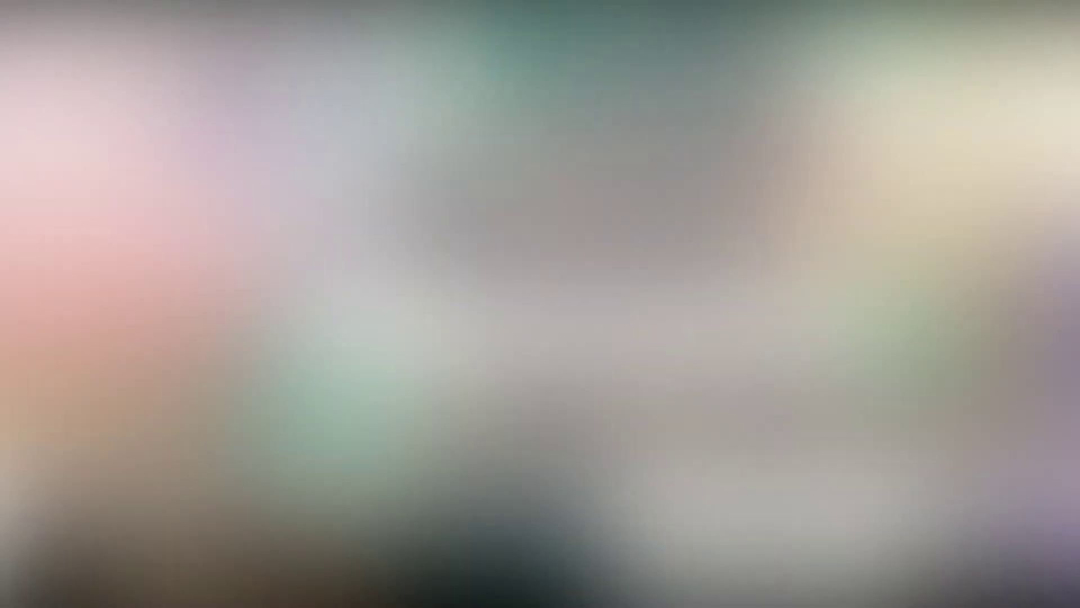
Step: Look through the Filmstocks home page's effect packs, benefits, soundtrack and stock photo sections
scroll(985, 99, down, 4)
scroll(984, 99, down, 6)
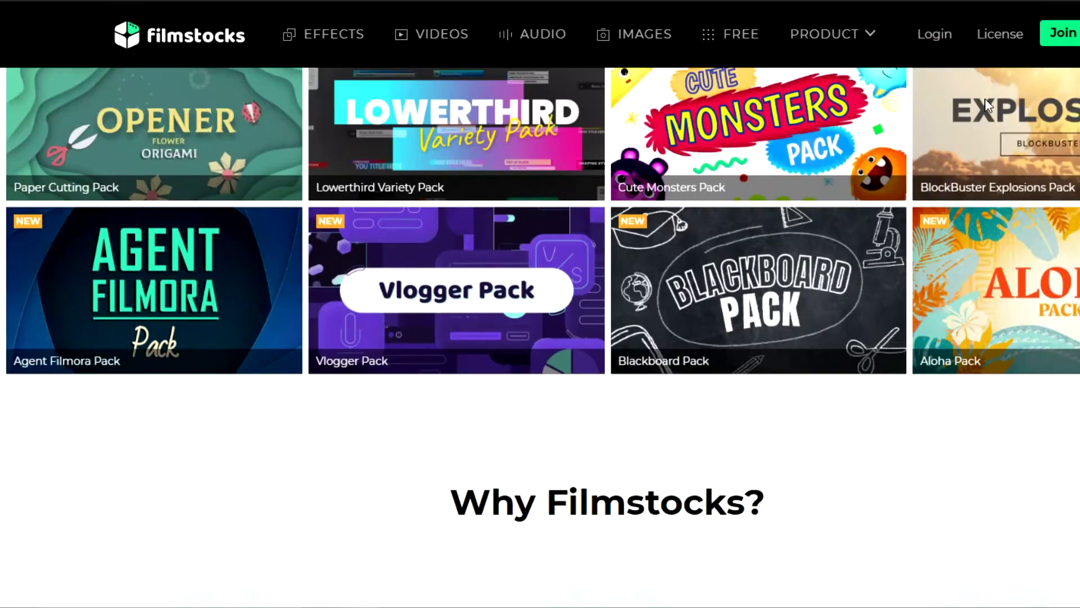
scroll(989, 105, down, 5)
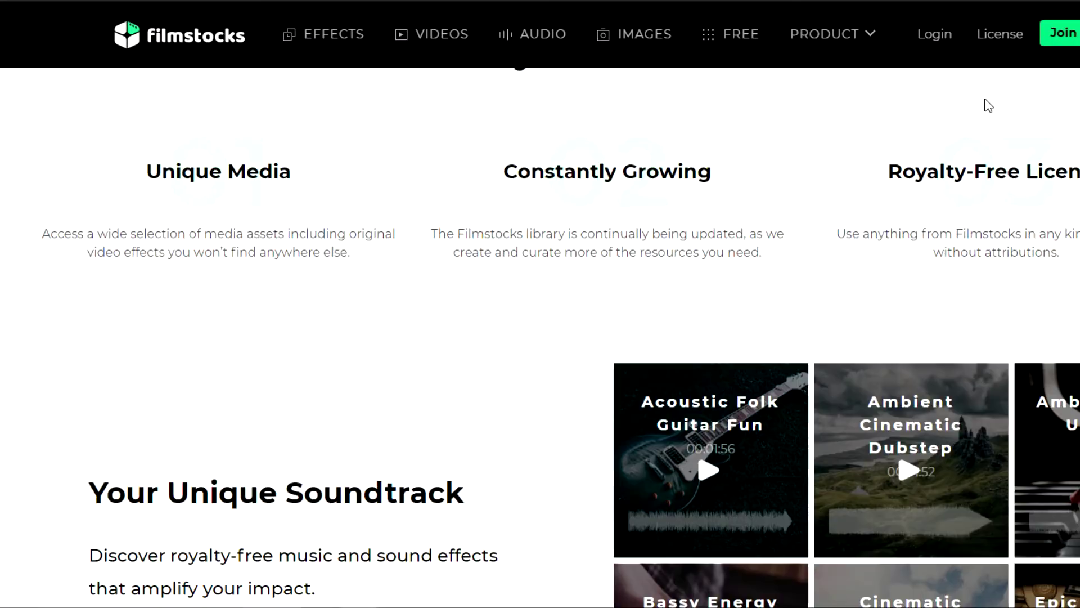
scroll(989, 105, down, 8)
scroll(989, 105, down, 5)
scroll(988, 105, down, 3)
scroll(988, 105, down, 3)
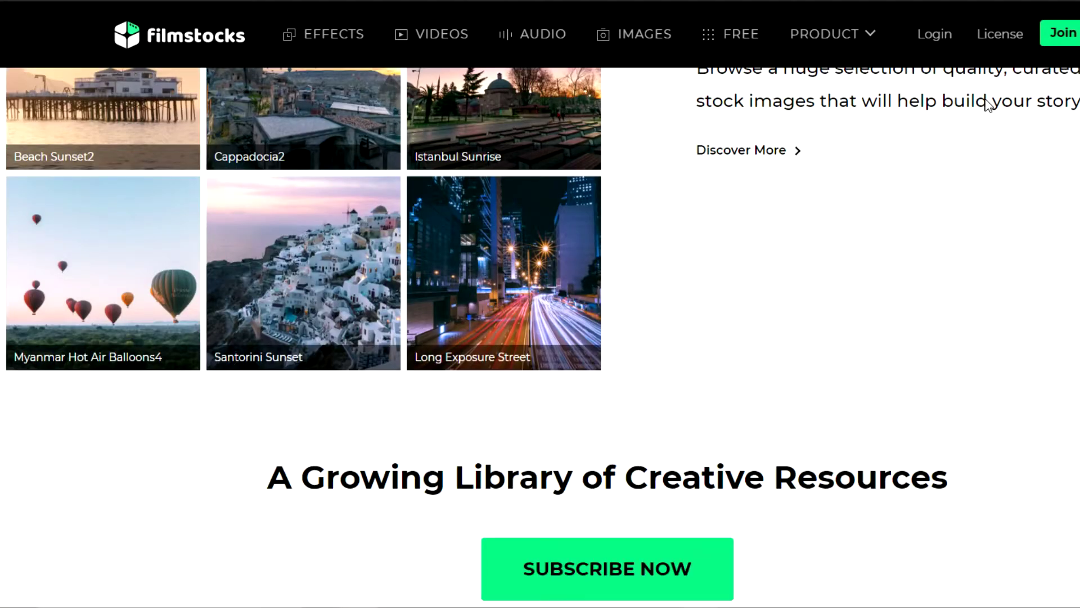
scroll(989, 105, down, 3)
scroll(988, 105, up, 7)
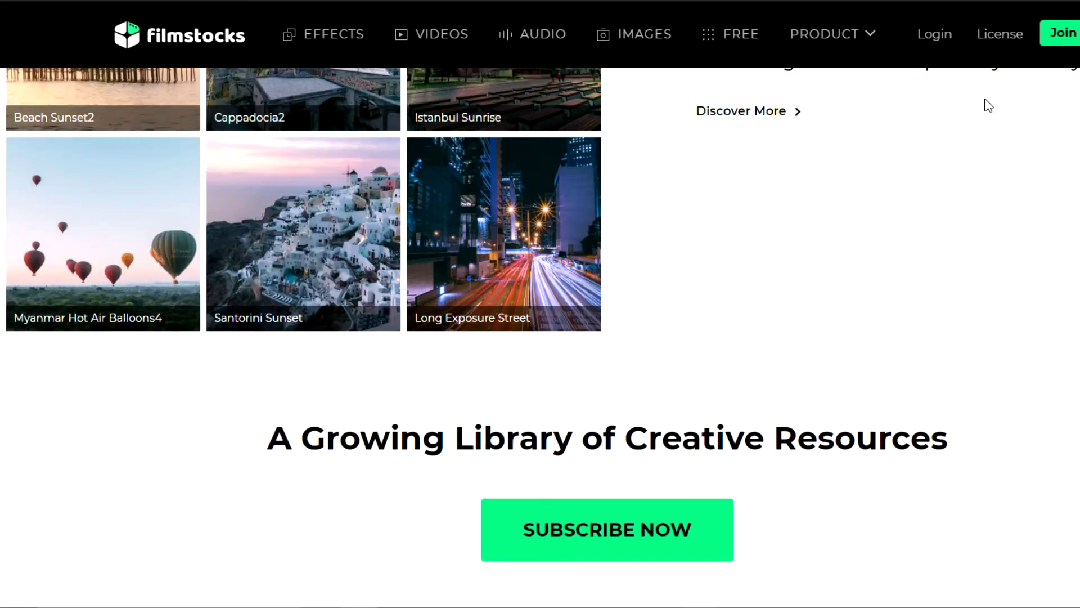
scroll(988, 105, up, 10)
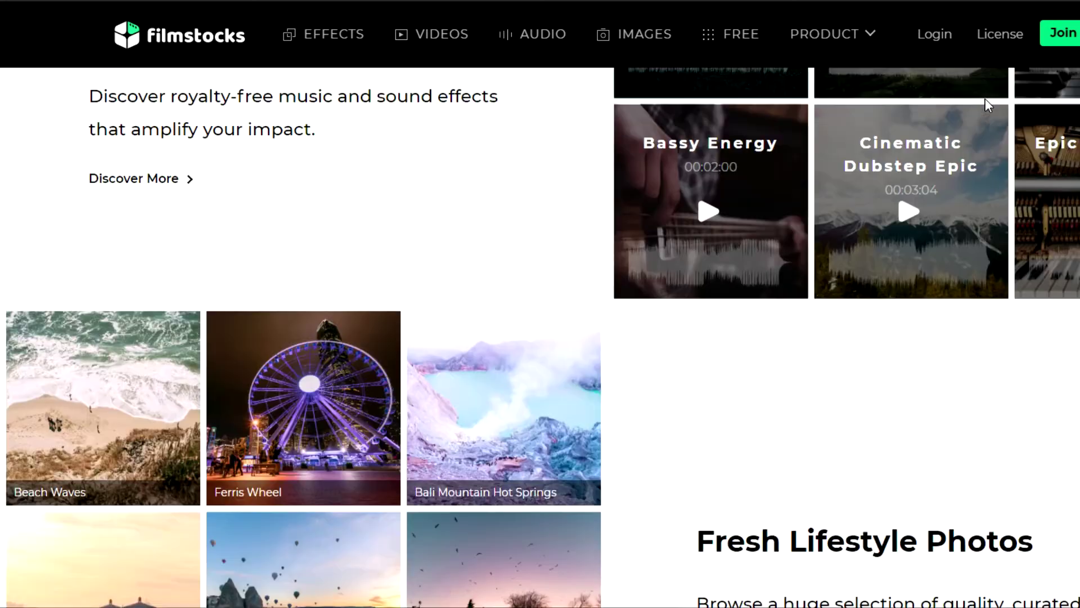
scroll(986, 106, up, 9)
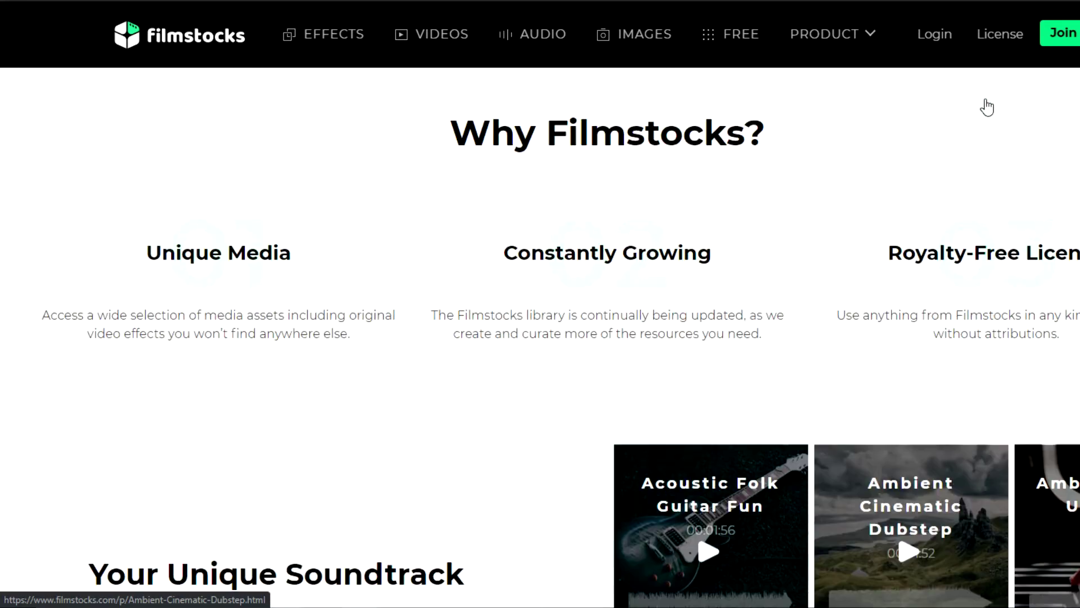
Step: Look back over the Filmstocks effect packs and the opening section of the iSkysoft Filmora9 Video Editor page
scroll(986, 107, up, 5)
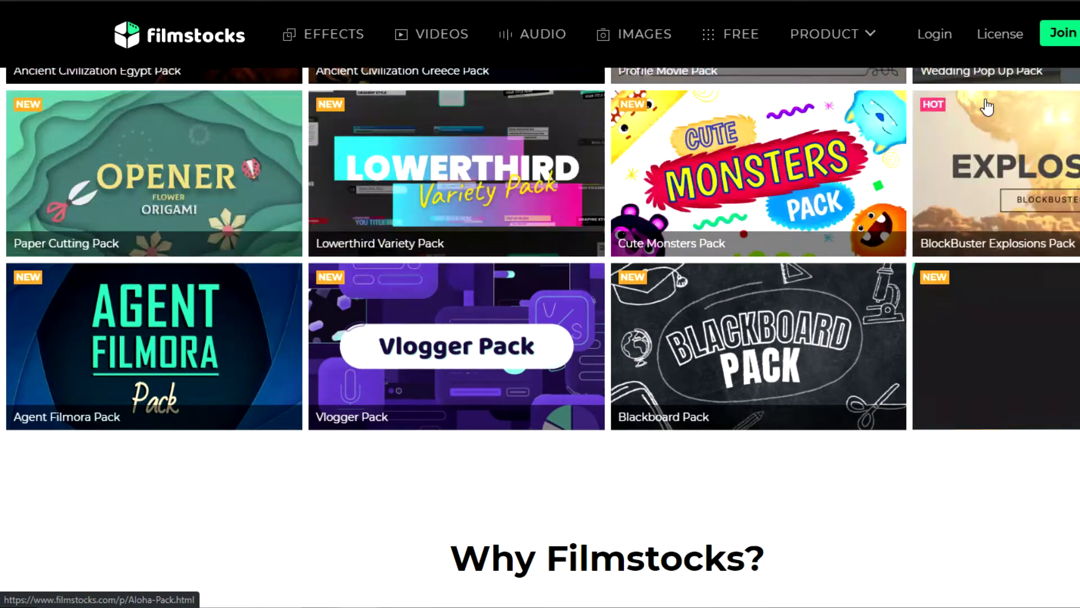
scroll(986, 106, up, 4)
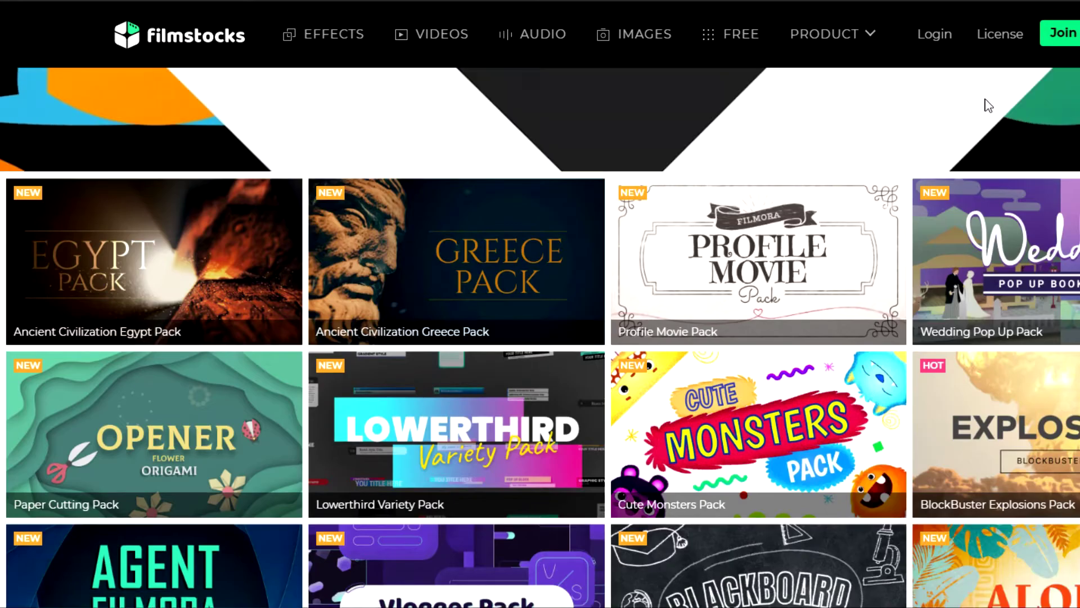
scroll(988, 105, up, 6)
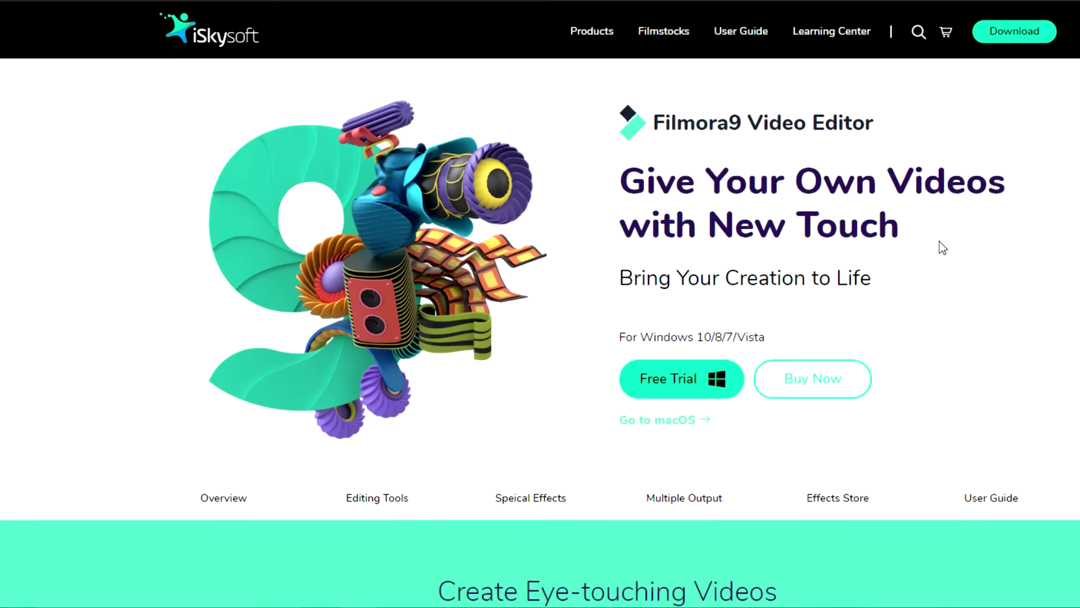
scroll(942, 245, down, 1)
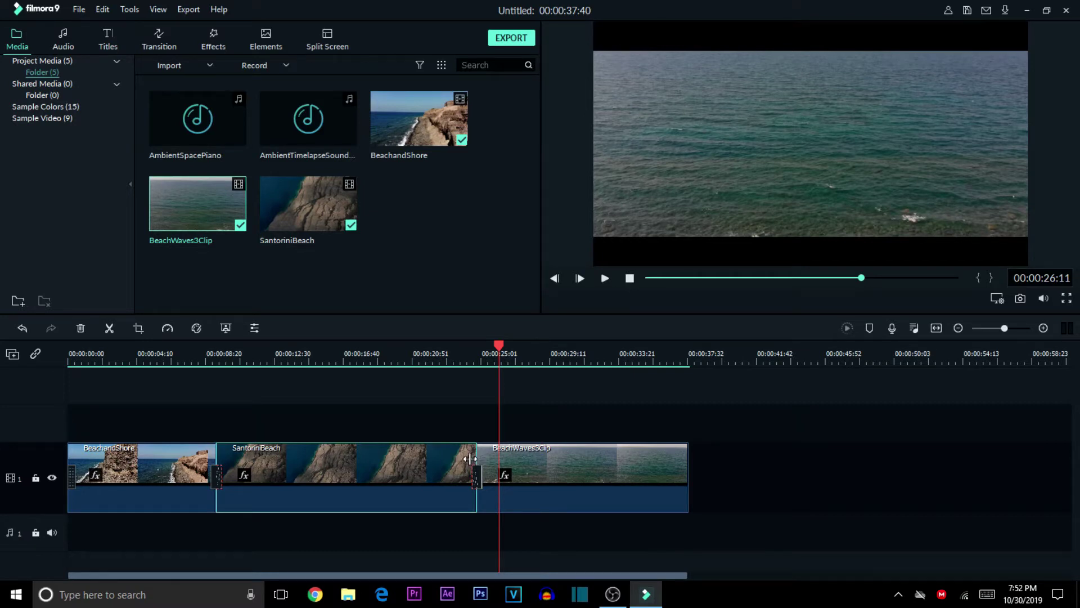
Step: Switch to Filmora9, trim the end of SantoriniBeach to a duration of 00:00:13:15, and shorten the end of BeachWaves3Clip
drag(463, 458, 435, 459)
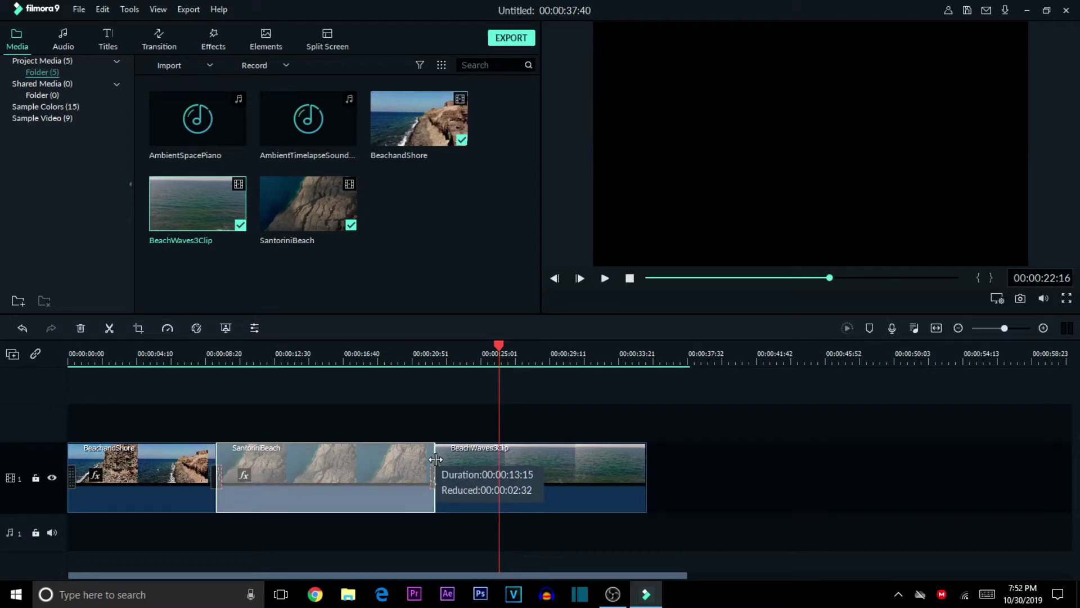
drag(436, 459, 436, 459)
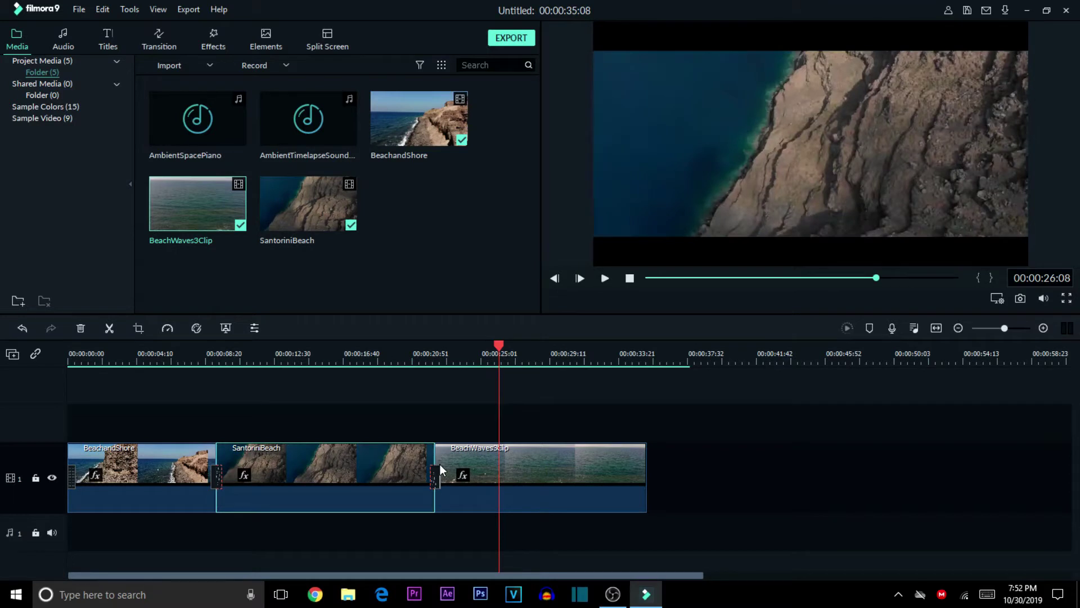
click(570, 462)
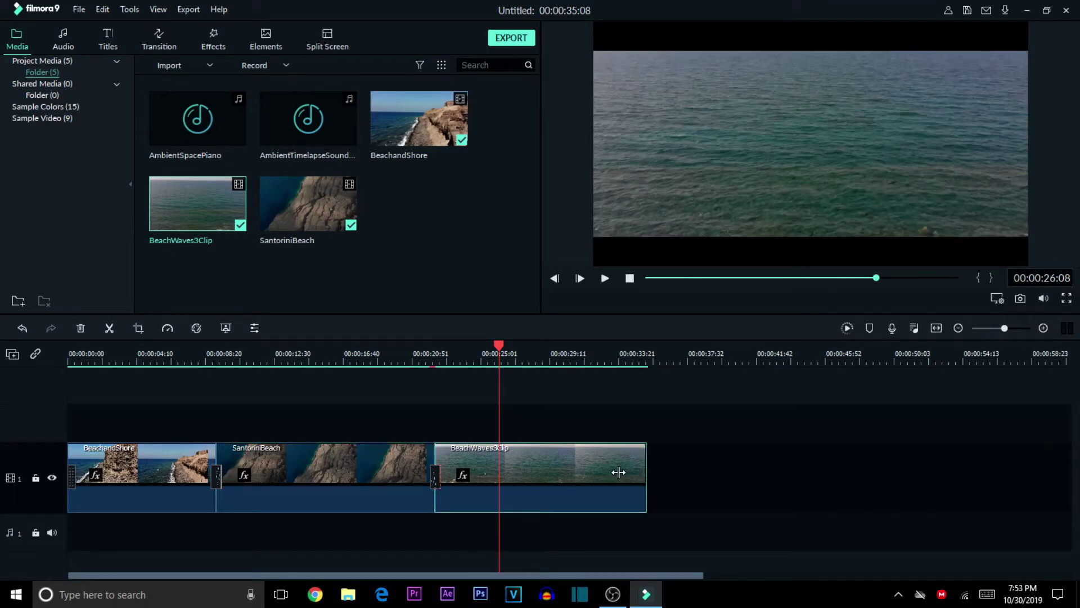
drag(618, 472, 603, 473)
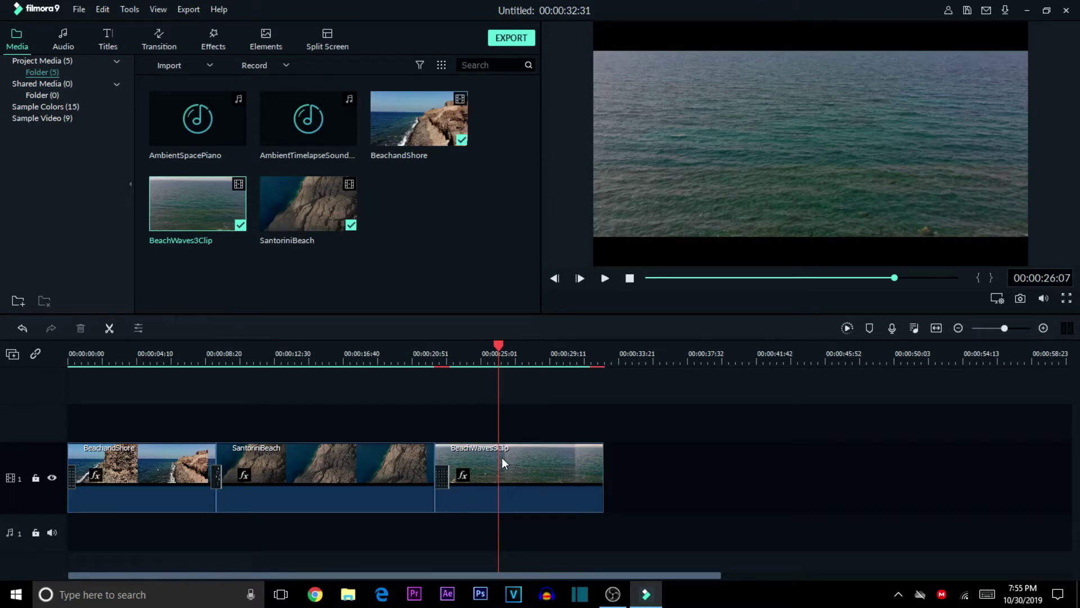
Step: Add a Fade transition at the end of the BeachWaves3Clip clip
click(159, 45)
scroll(189, 232, up, 1)
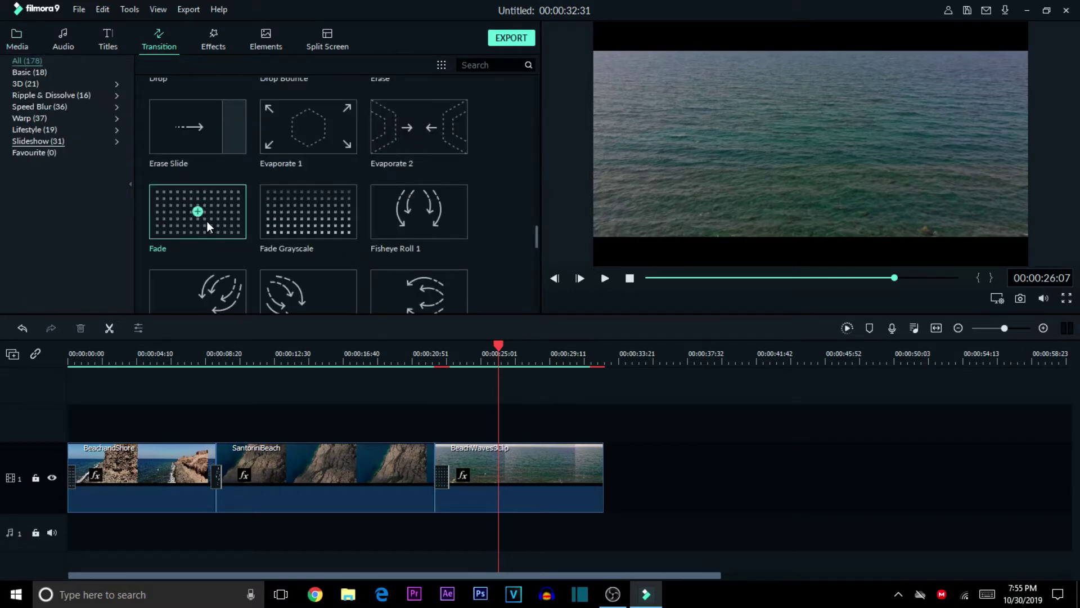
mouse_move(208, 220)
mouse_down()
mouse_move(306, 318)
mouse_move(580, 475)
mouse_move(599, 474)
mouse_up()
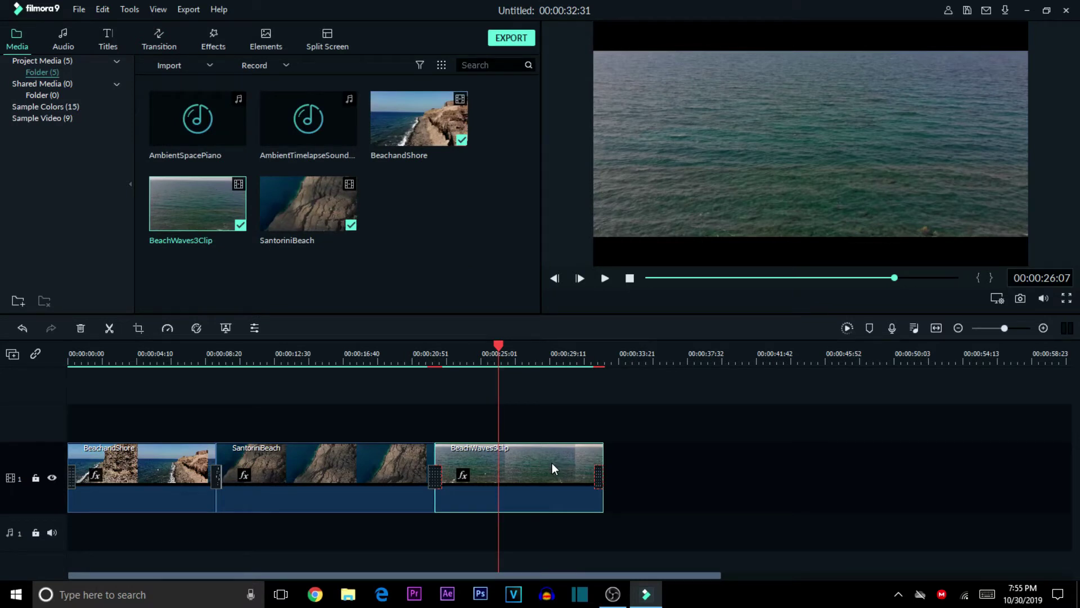
Step: Place the AmbientTimelapseSoundscape music at the very start of audio track 1
click(319, 127)
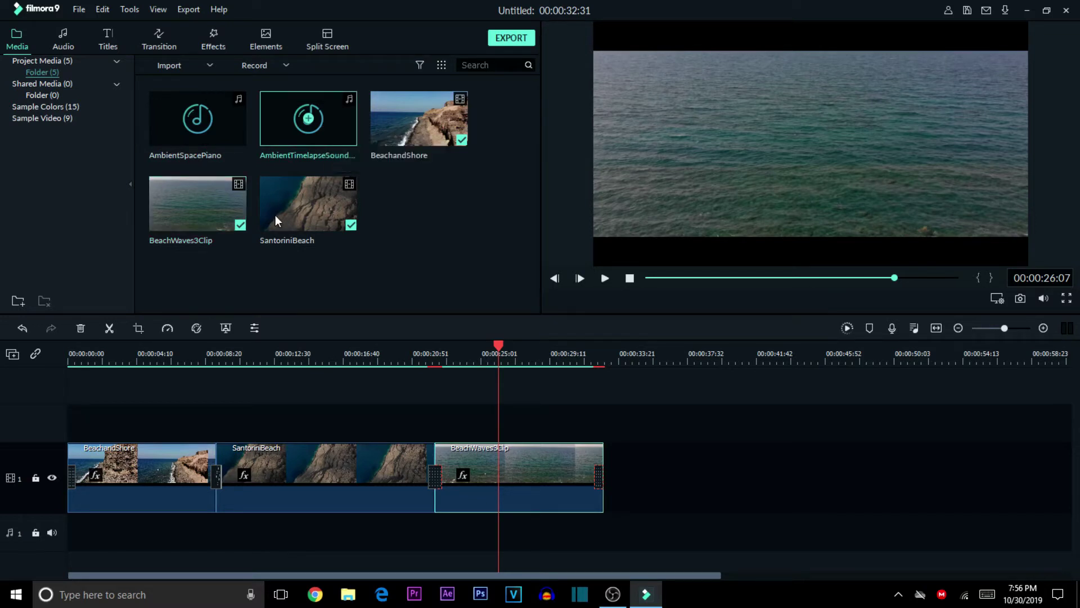
drag(73, 535, 69, 534)
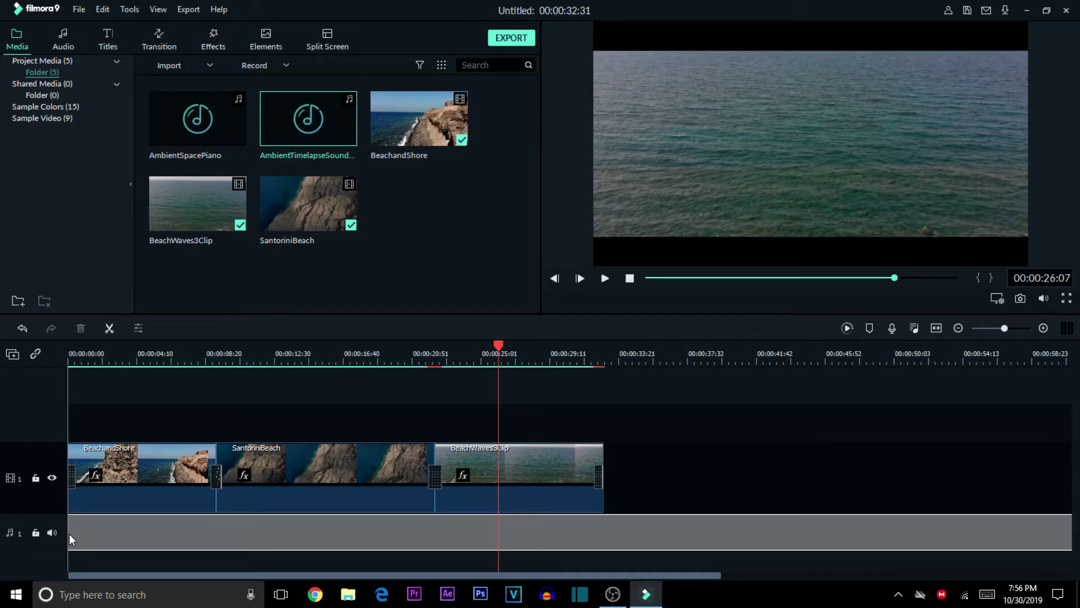
drag(69, 533, 70, 533)
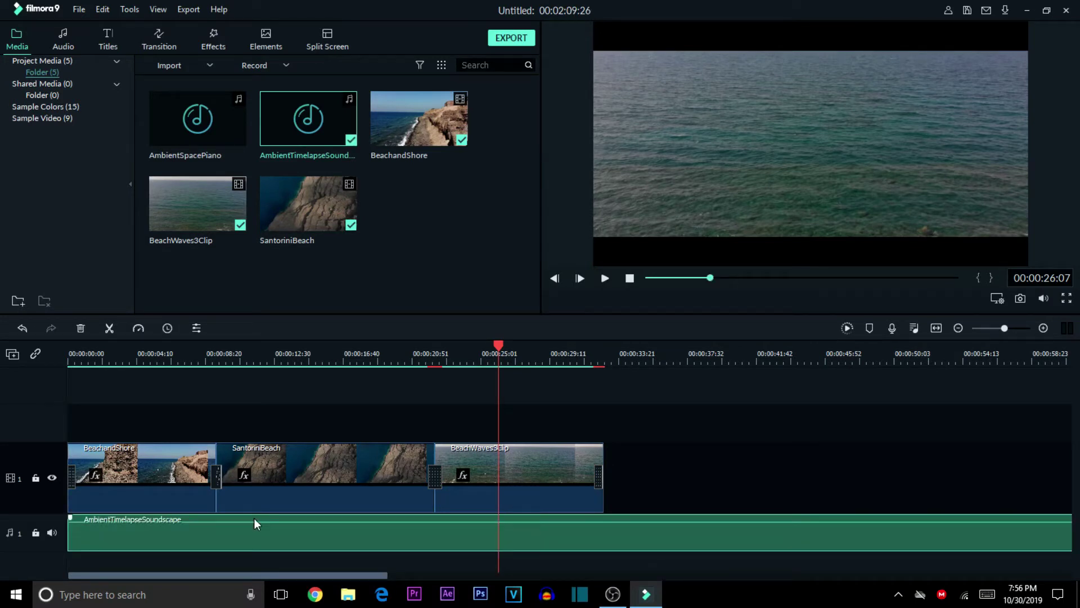
Step: Split AmbientTimelapseSoundscape at 00:00:15:04 and delete the part after the cut
drag(1005, 329, 1002, 328)
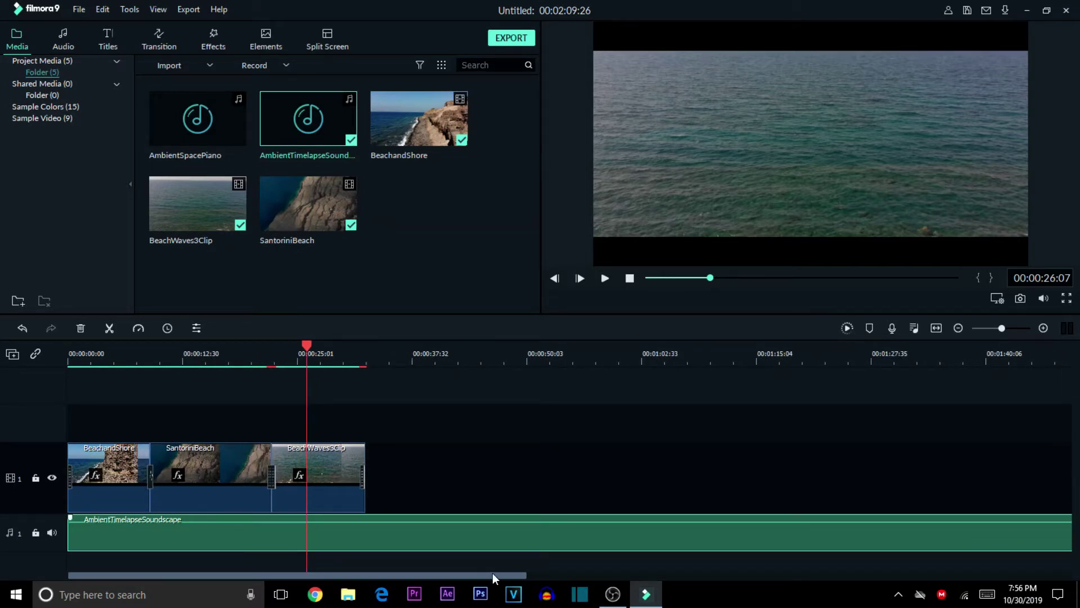
click(219, 529)
drag(297, 347, 205, 351)
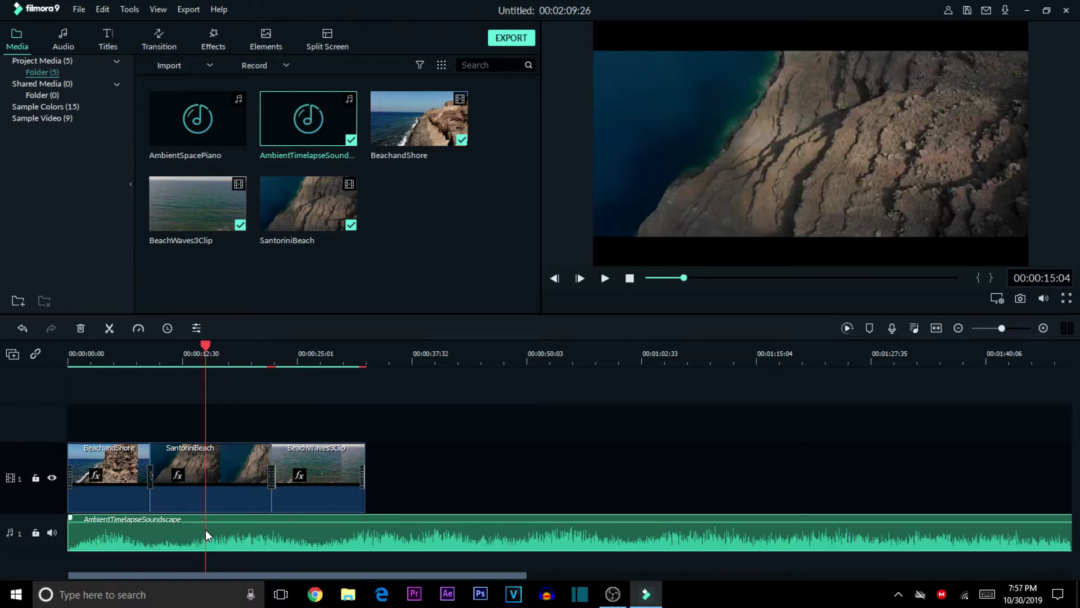
right_click(205, 529)
click(235, 451)
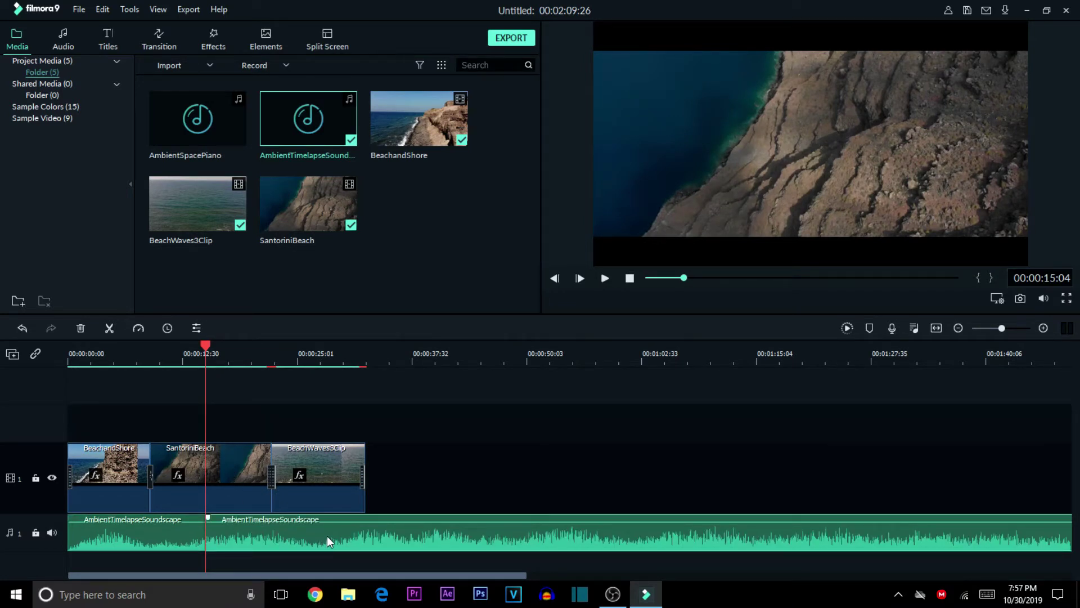
mouse_move(326, 536)
mouse_down()
mouse_move(299, 527)
mouse_move(327, 539)
mouse_up()
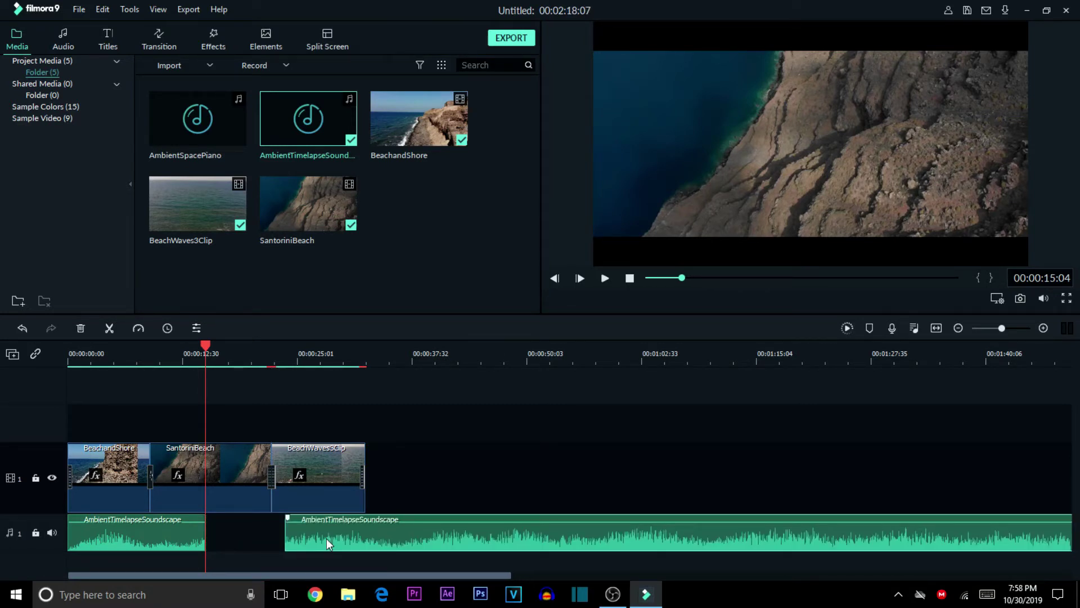
key(Delete)
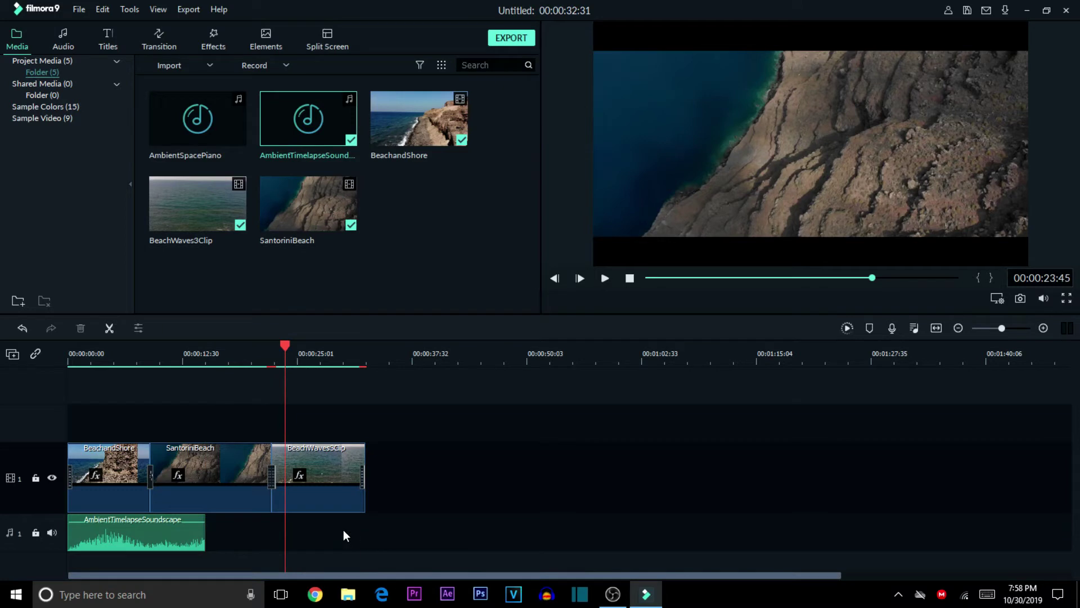
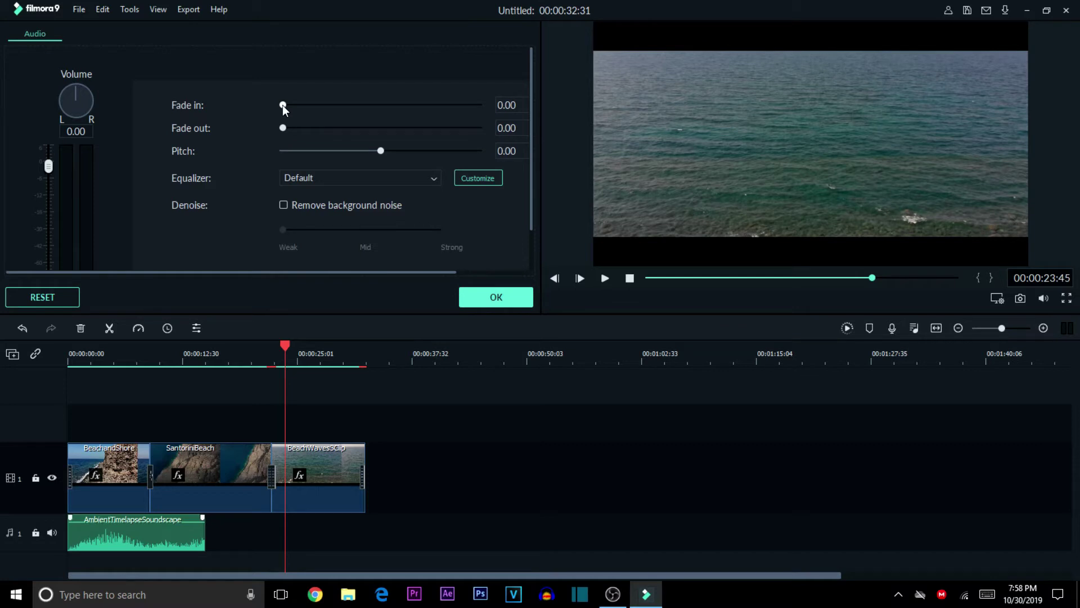
Step: Give AmbientTimelapseSoundscape a 0.93 fade-in and a 0.98 fade-out, and lower its volume slightly
drag(282, 105, 292, 109)
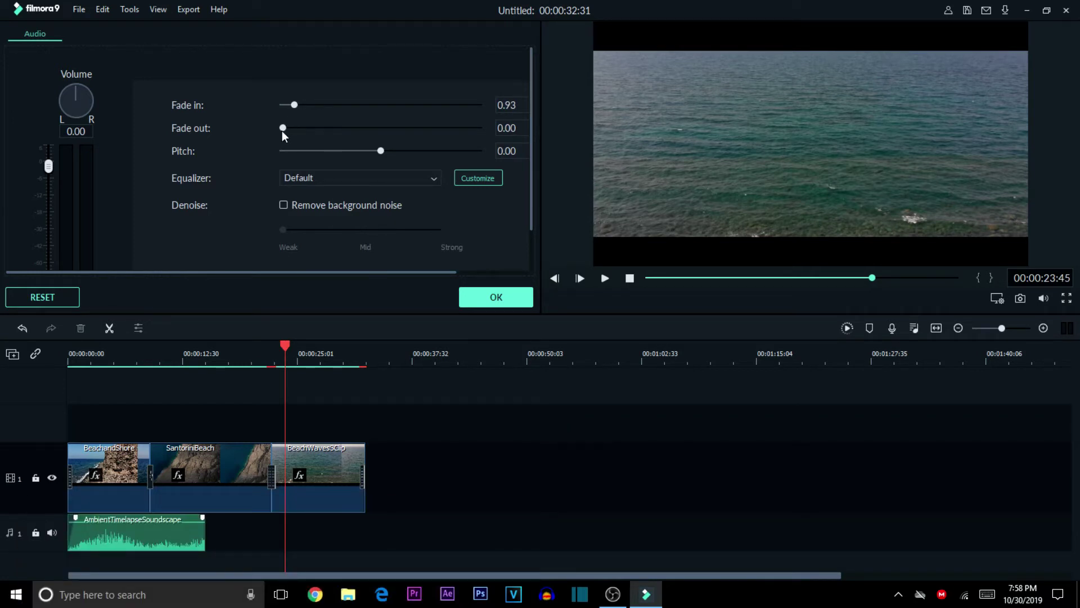
drag(282, 130, 295, 131)
drag(48, 173, 48, 184)
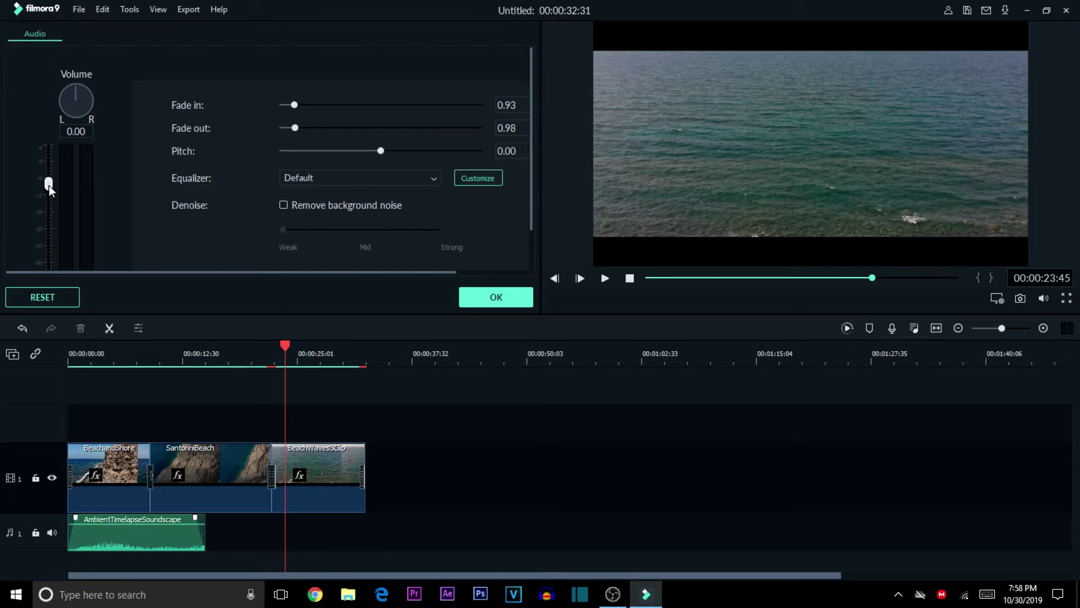
click(495, 298)
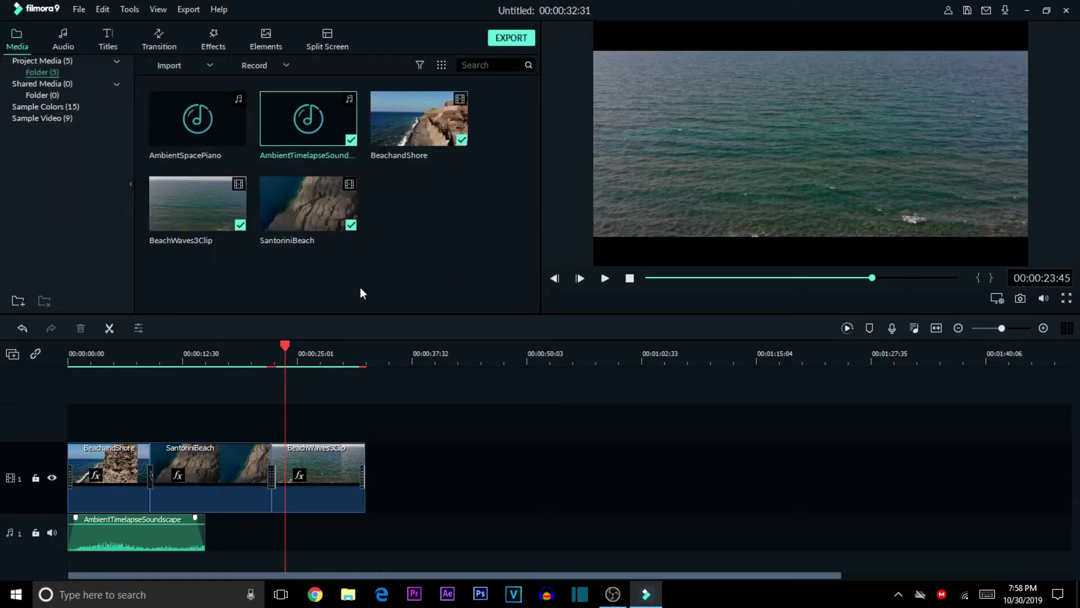
Step: Add AmbientSpacePiano directly after AmbientTimelapseSoundscape and trim its end to match the end of the video clips
click(211, 134)
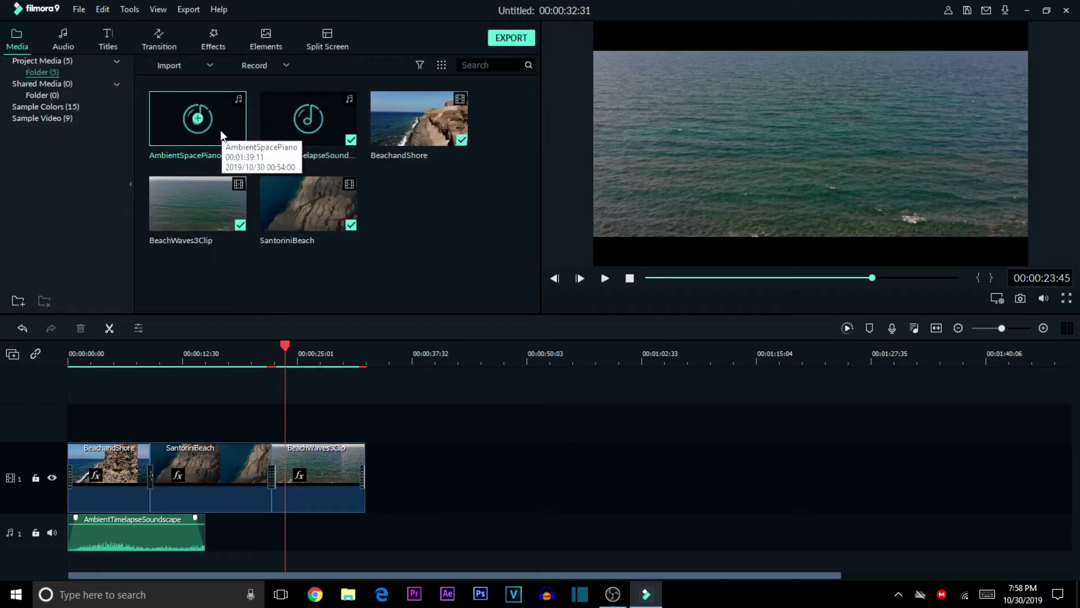
drag(221, 134, 216, 534)
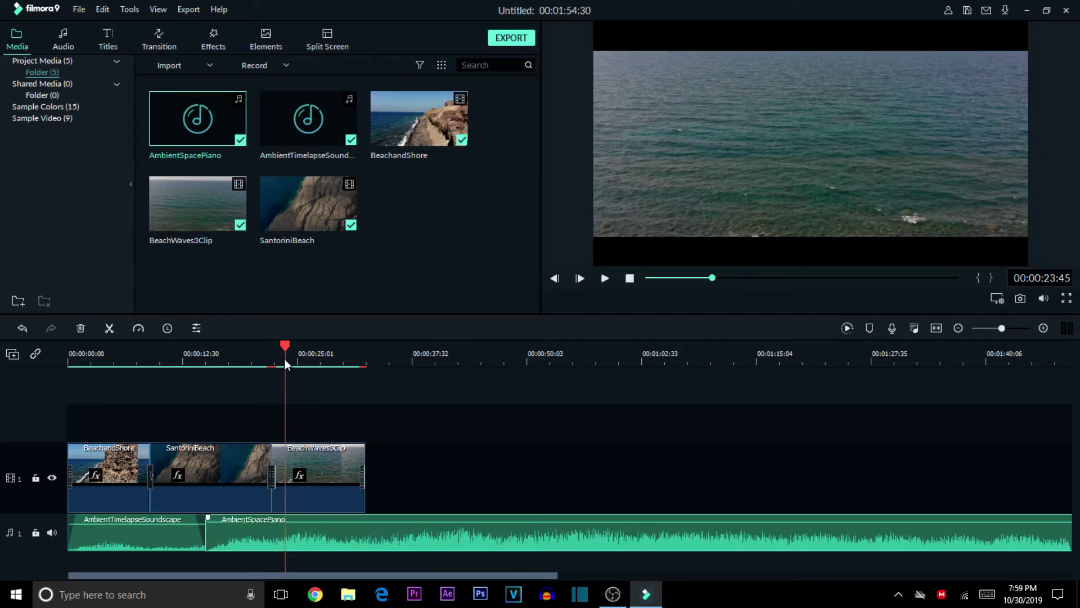
drag(283, 343, 365, 366)
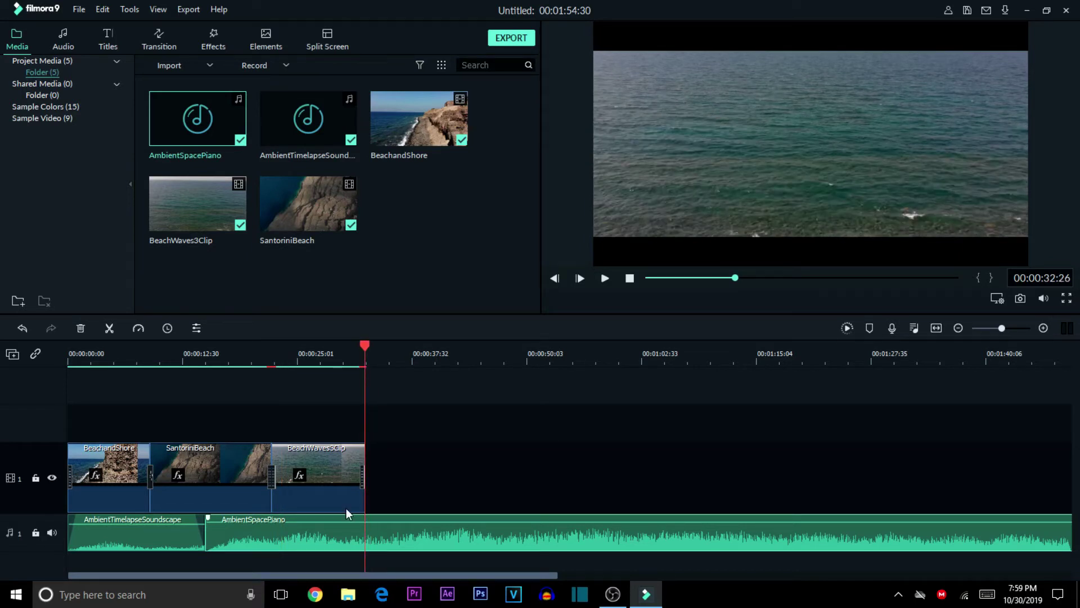
drag(445, 576, 494, 578)
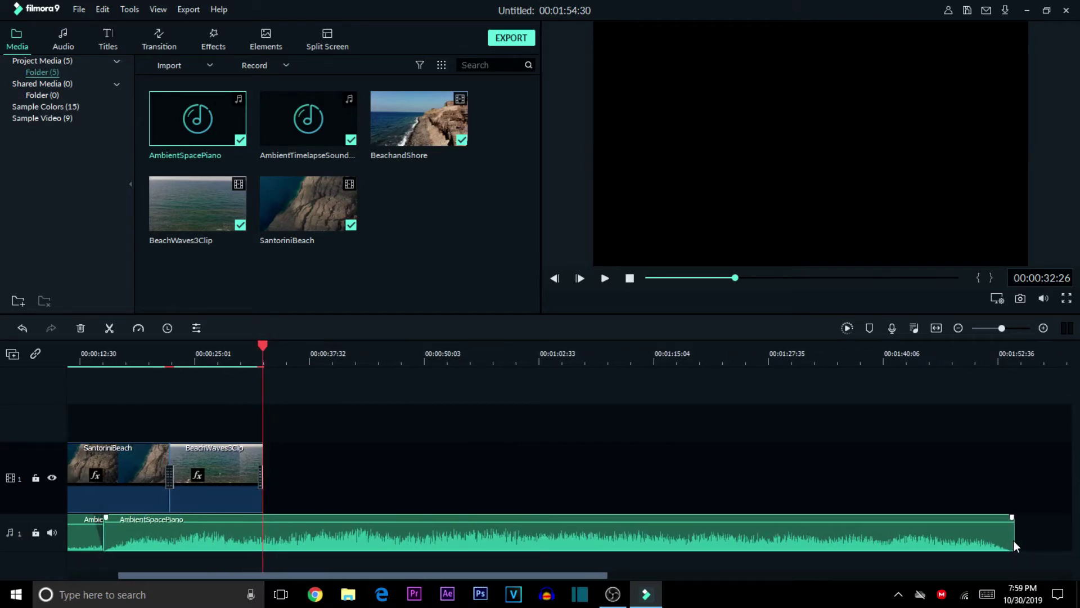
drag(1014, 540, 291, 578)
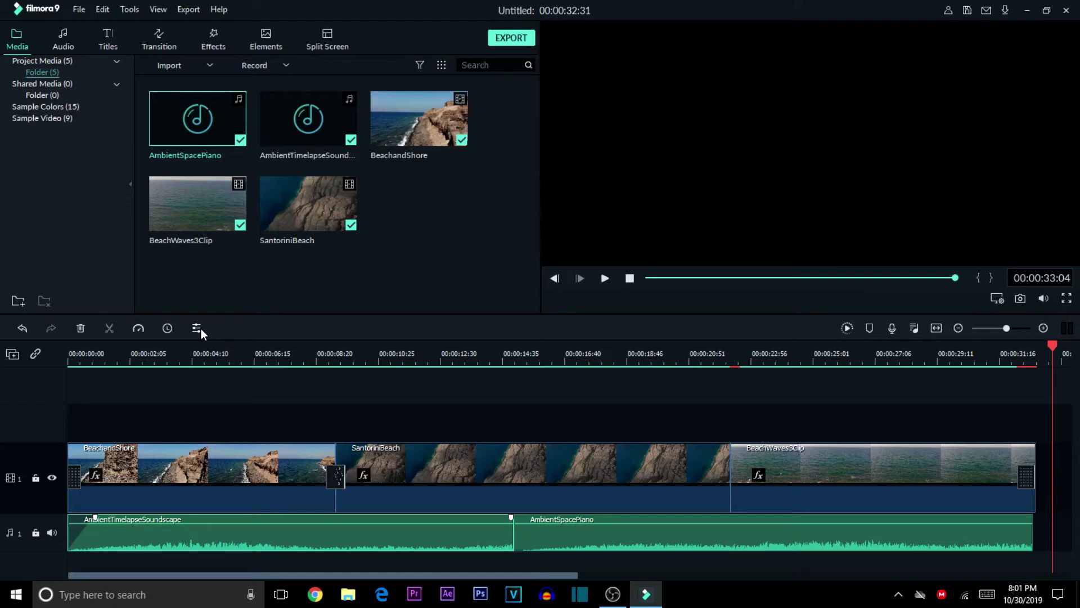
Step: Add a short fade-out to AmbientTimelapseSoundscape, and give AmbientSpacePiano a 0.52 fade-in and a 0.90 fade-out
click(197, 328)
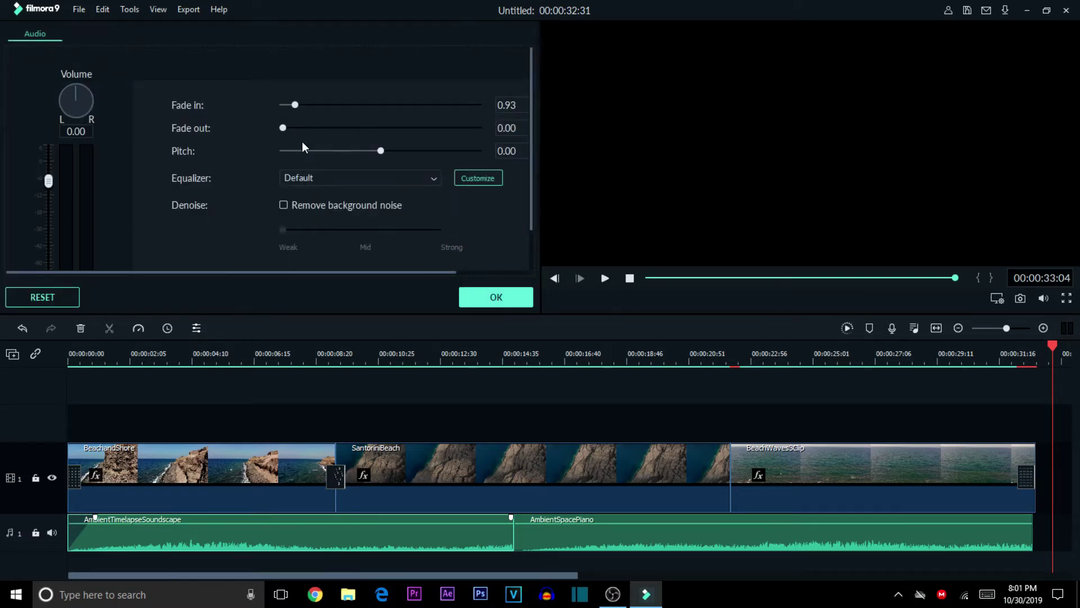
drag(285, 129, 296, 129)
click(619, 538)
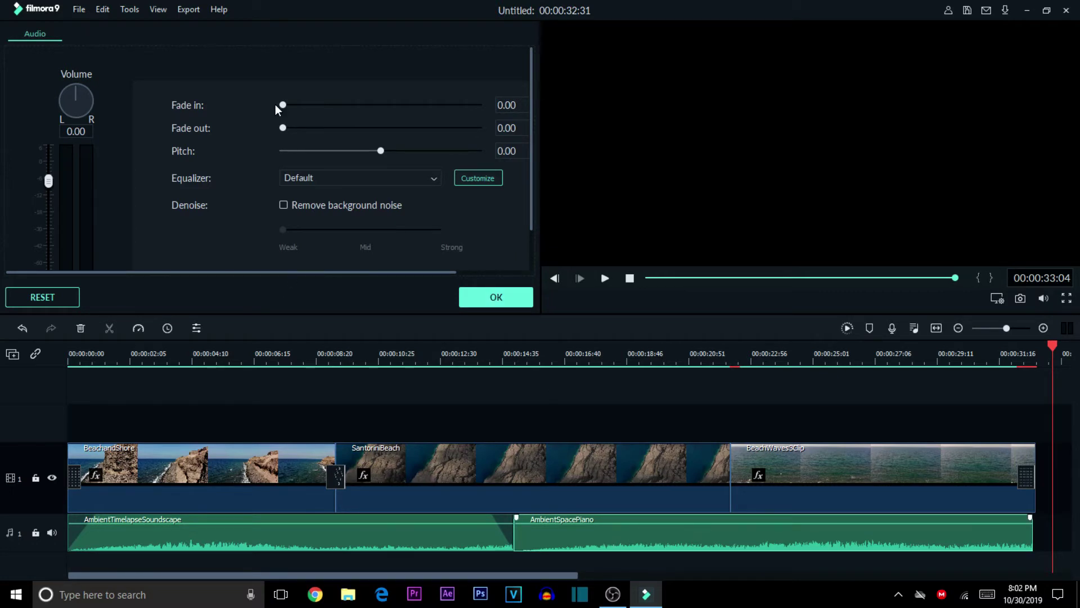
drag(286, 105, 297, 127)
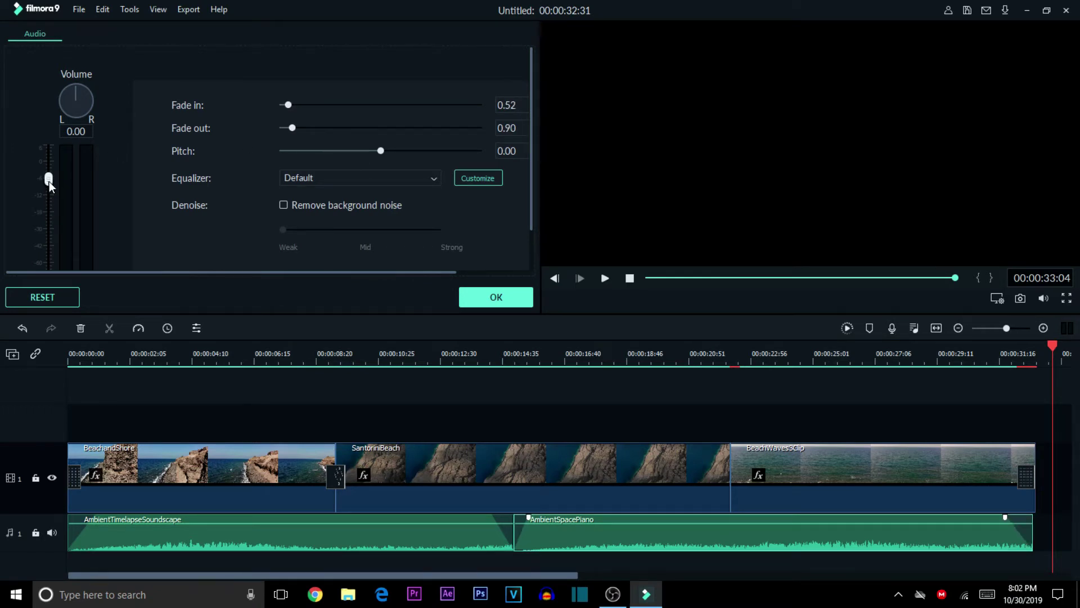
click(492, 298)
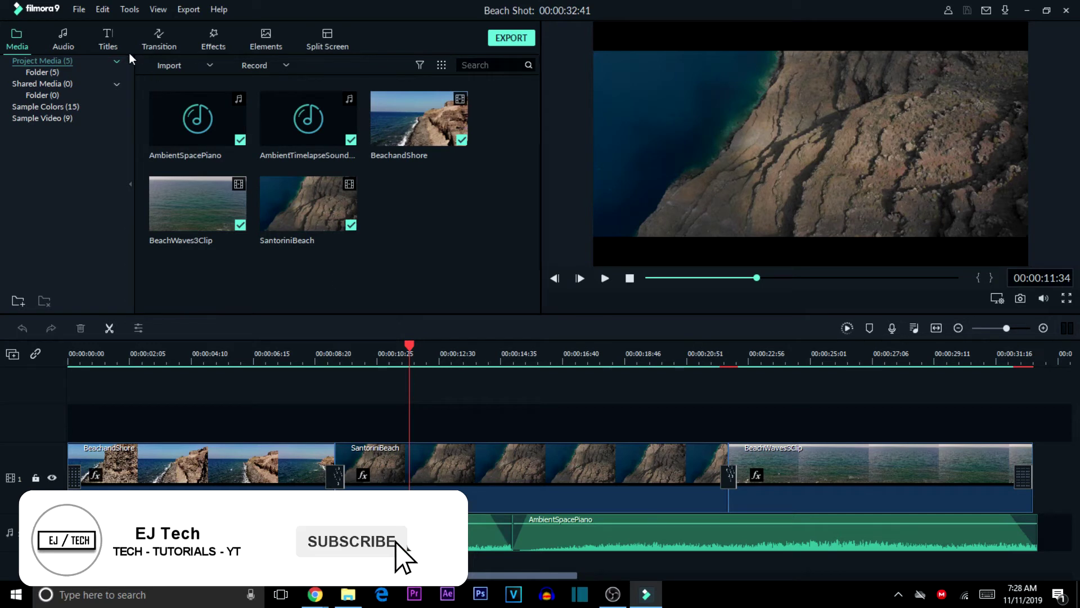
Step: Open the Filmstocks website from More Effects in the title presets and look through the Filmora effect packs
click(108, 45)
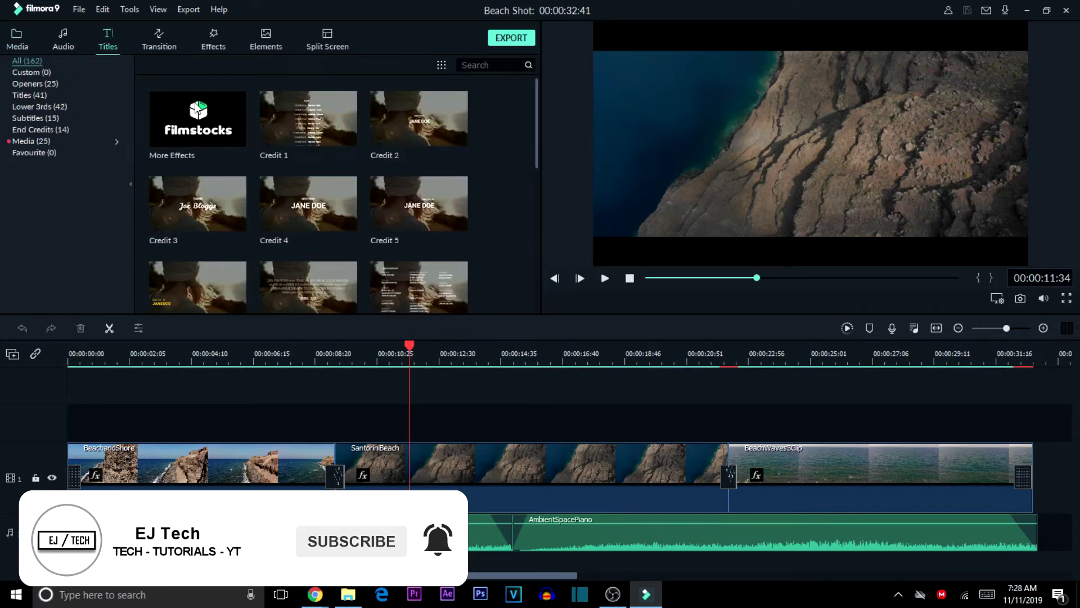
click(222, 133)
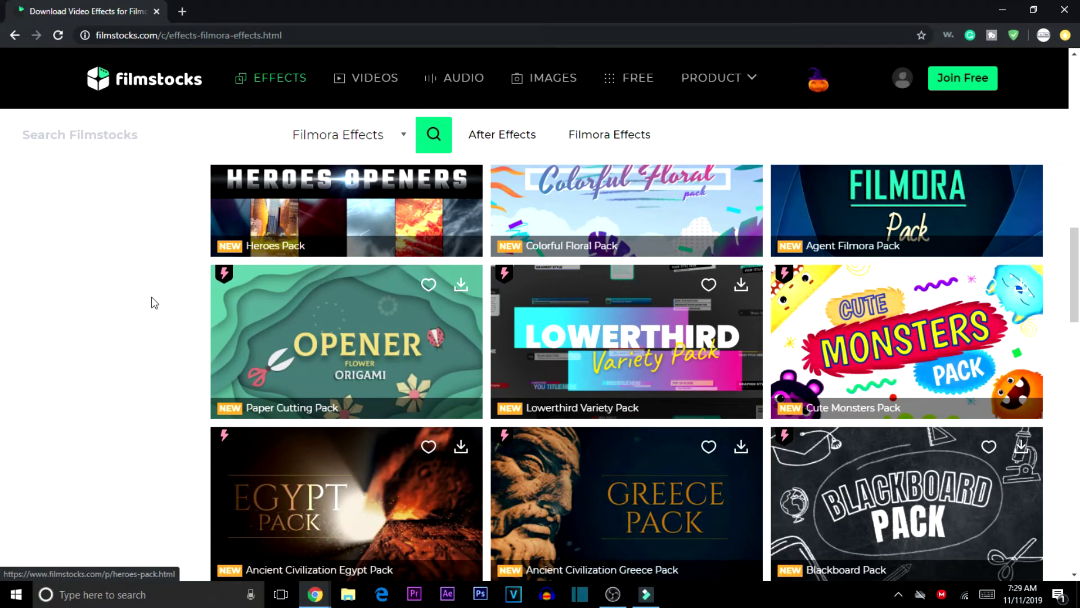
scroll(151, 297, down, 5)
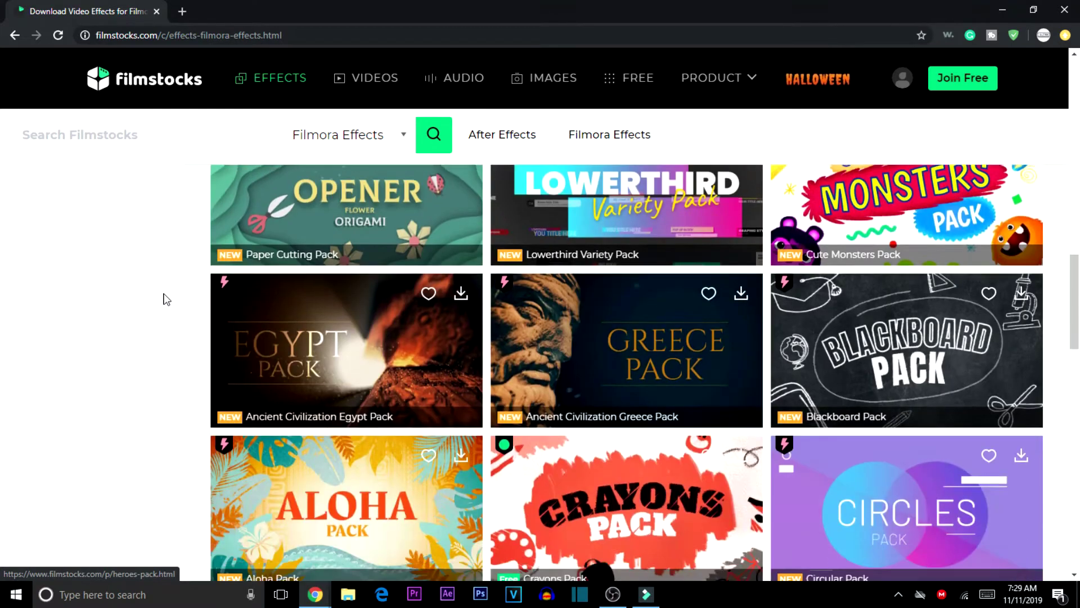
scroll(167, 299, down, 7)
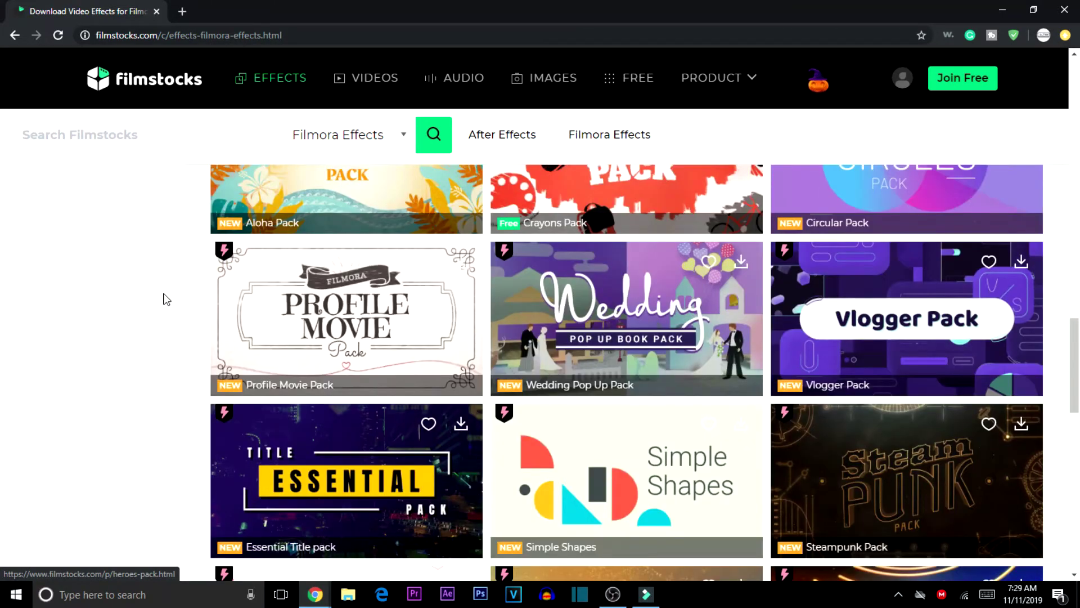
Step: Download the Essential Title pack from the Filmora effect packs and open it with EffectsInstaller
scroll(166, 298, down, 1)
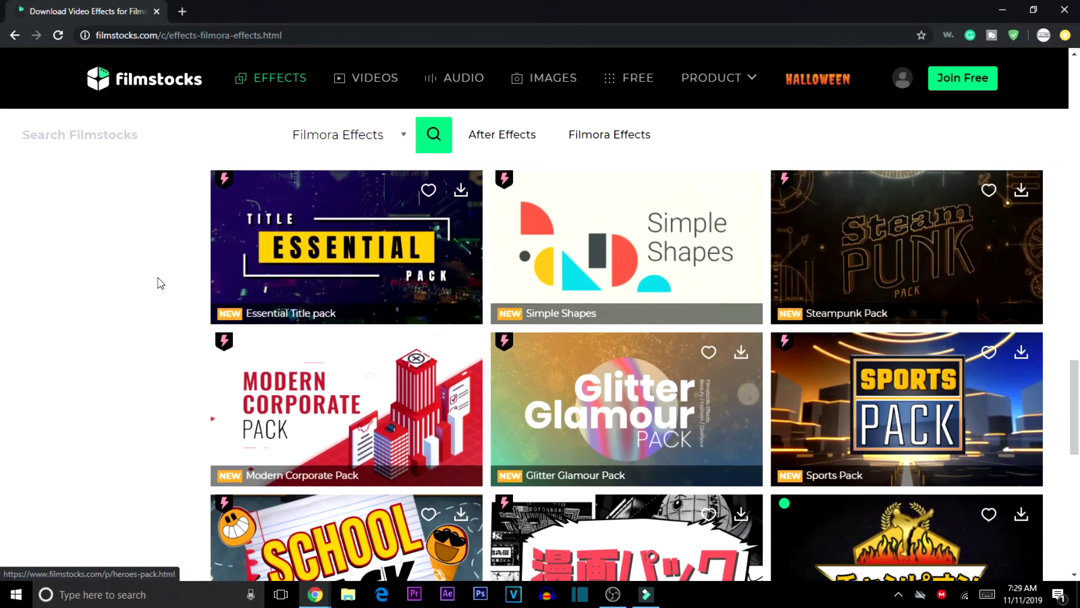
scroll(162, 279, up, 1)
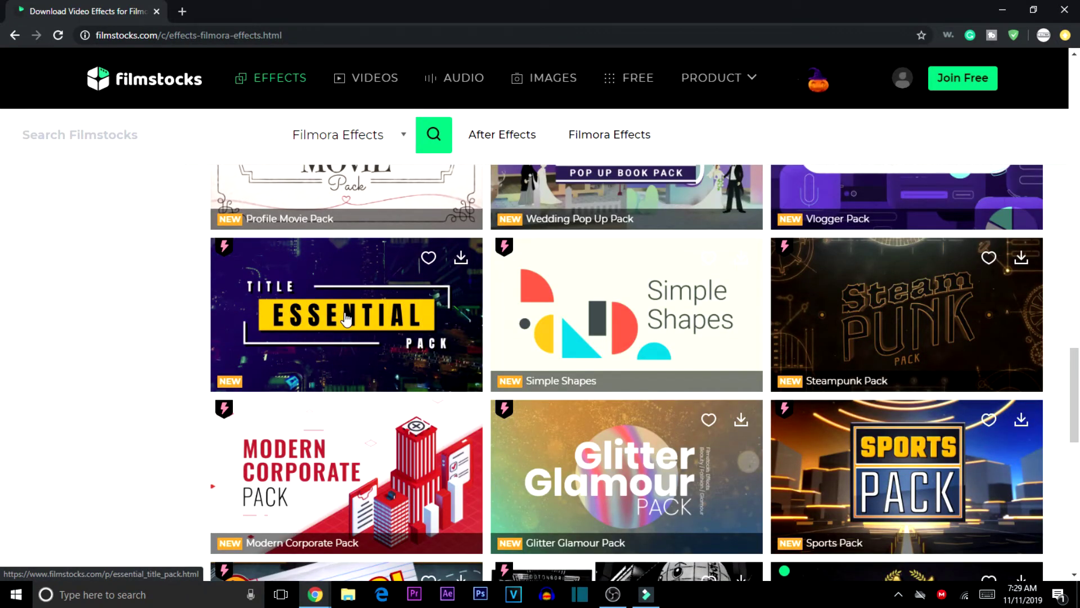
mouse_move(346, 318)
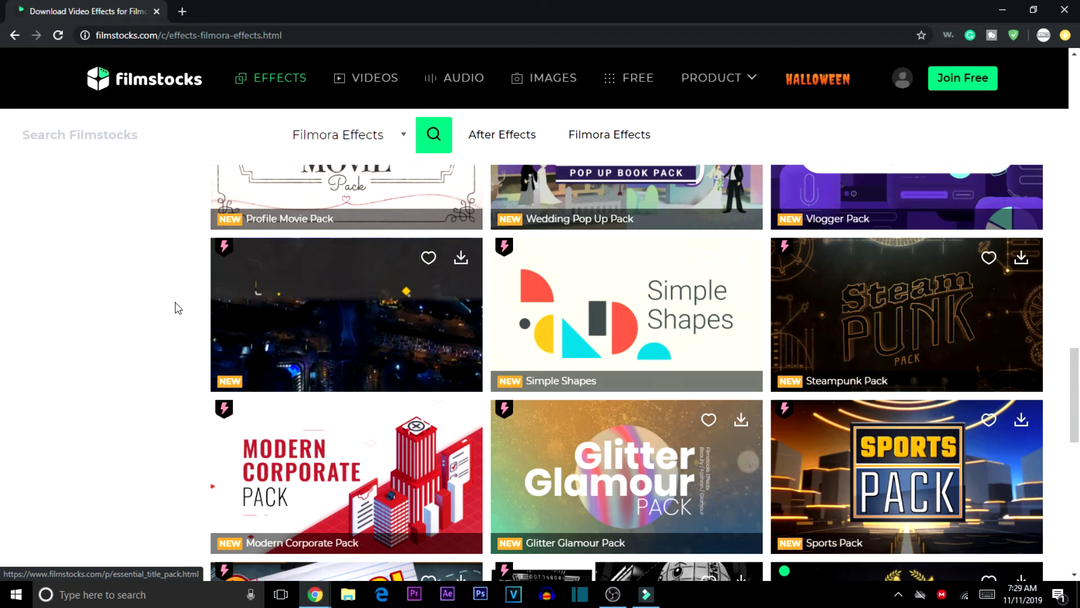
mouse_move(459, 259)
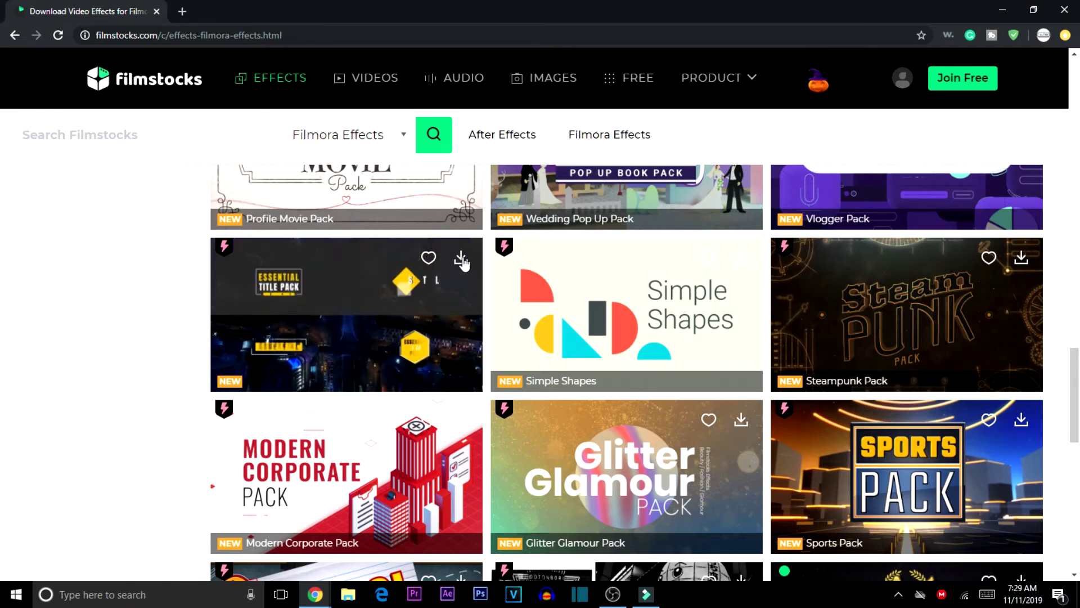
click(461, 259)
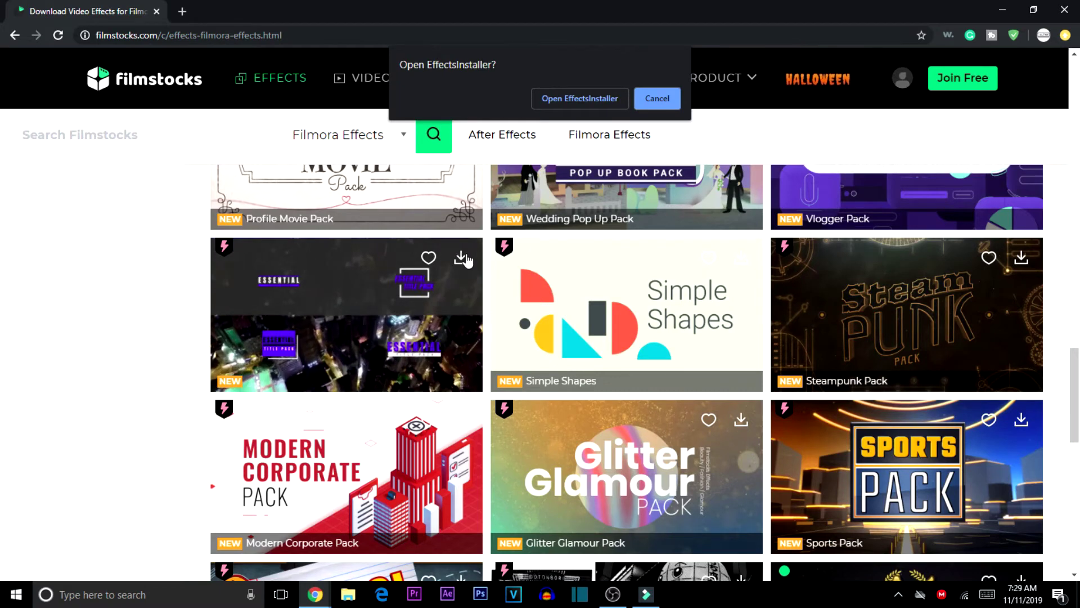
click(586, 101)
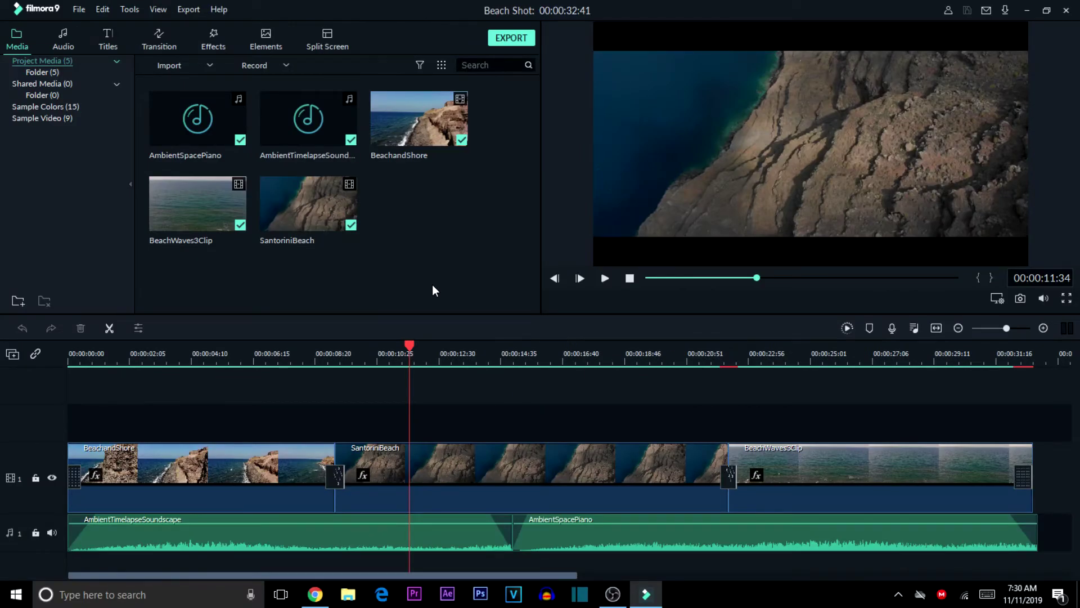
Step: Add Essential Title Pack Title 04 on the track above the video and place it over BeachandShore, shortly after the clip's start
click(113, 37)
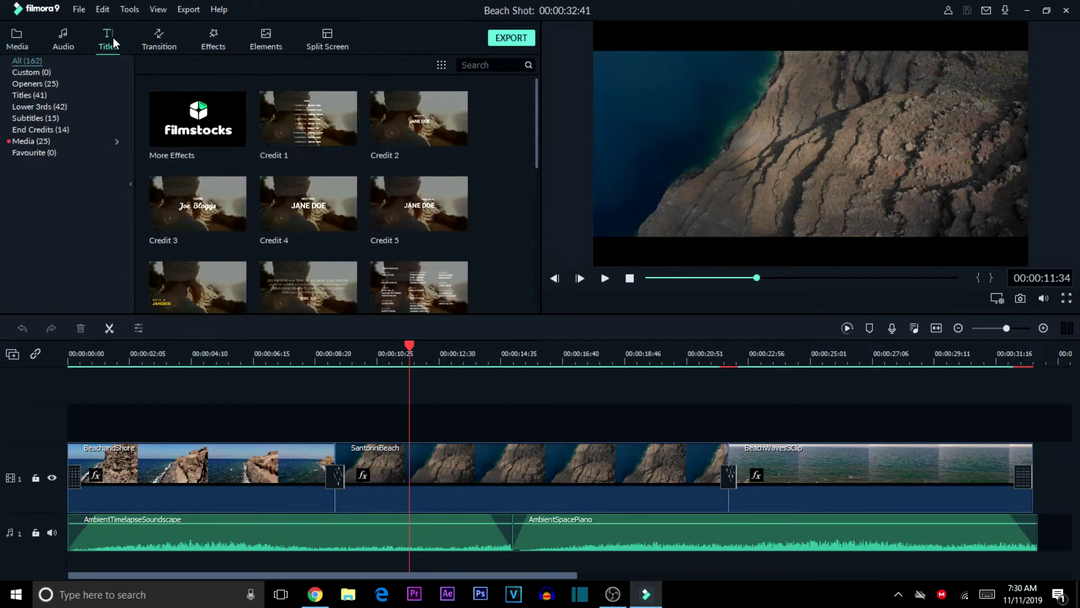
click(47, 140)
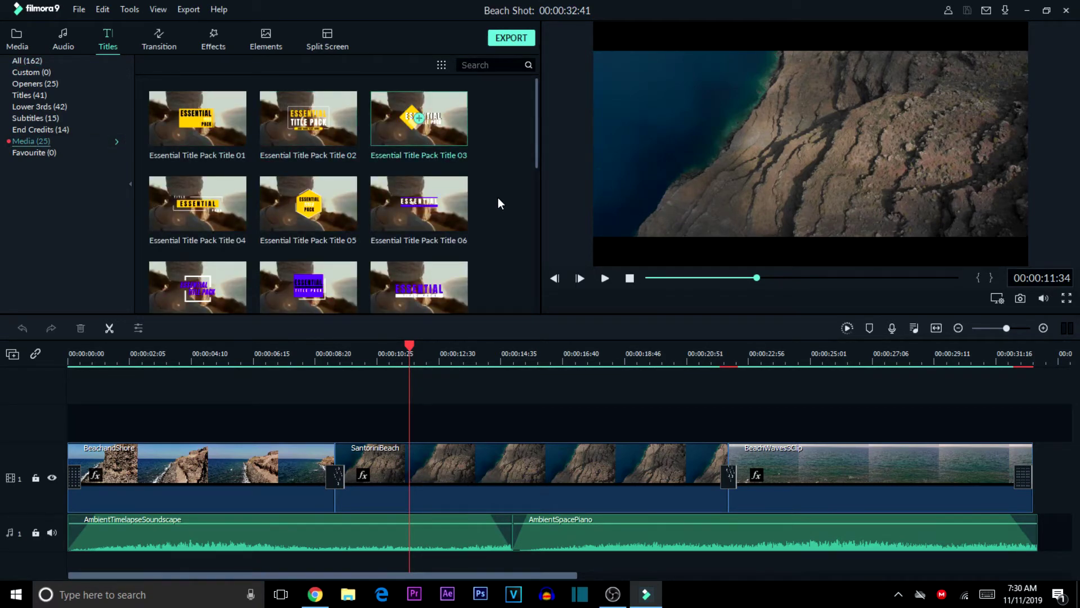
scroll(491, 183, down, 10)
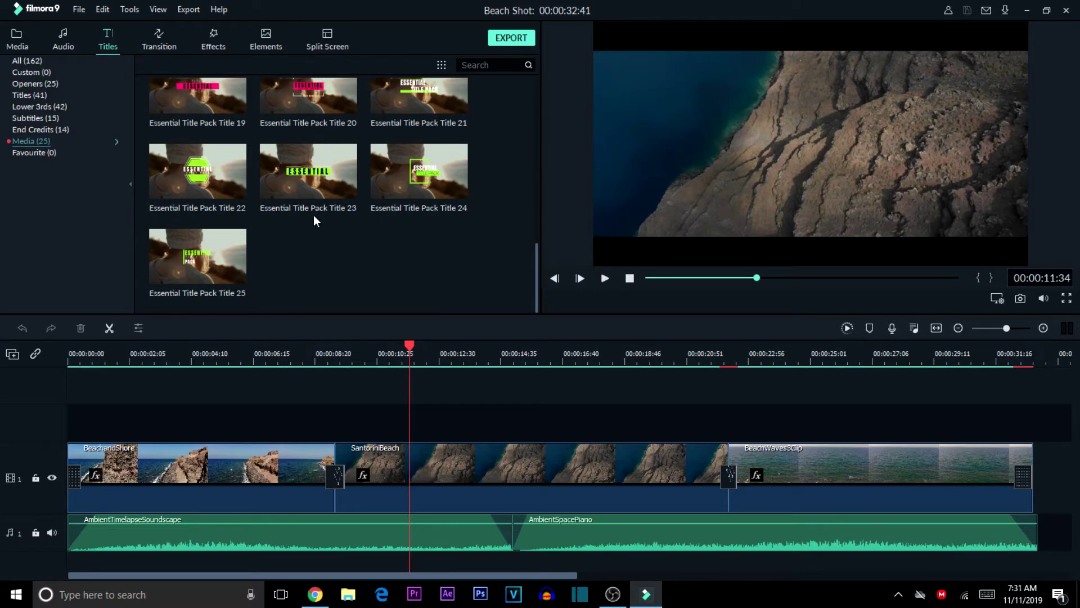
scroll(502, 227, up, 10)
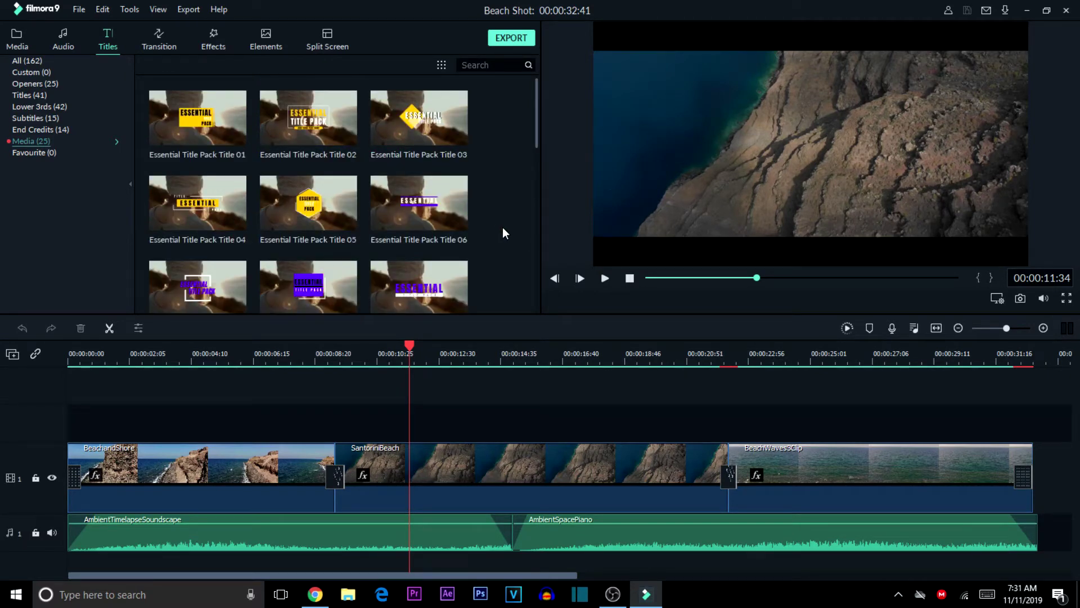
scroll(503, 228, down, 10)
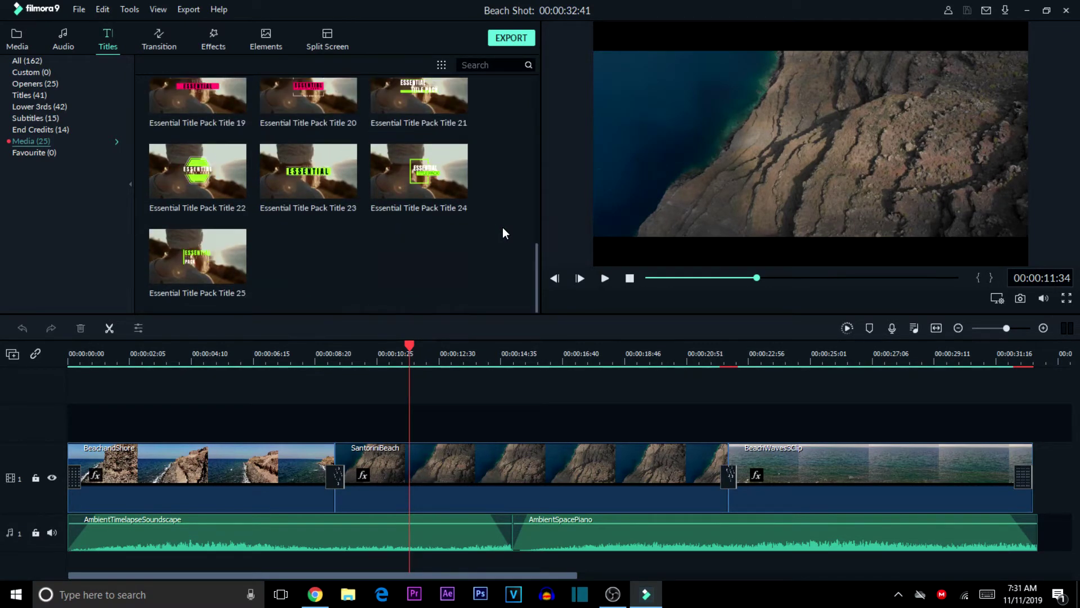
scroll(447, 256, up, 3)
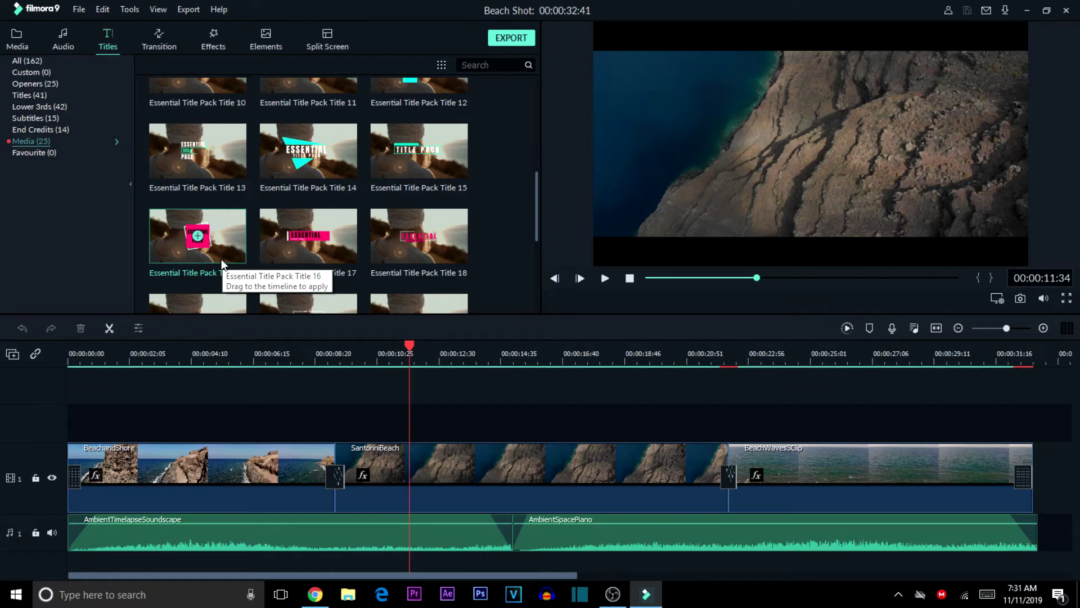
scroll(222, 263, up, 3)
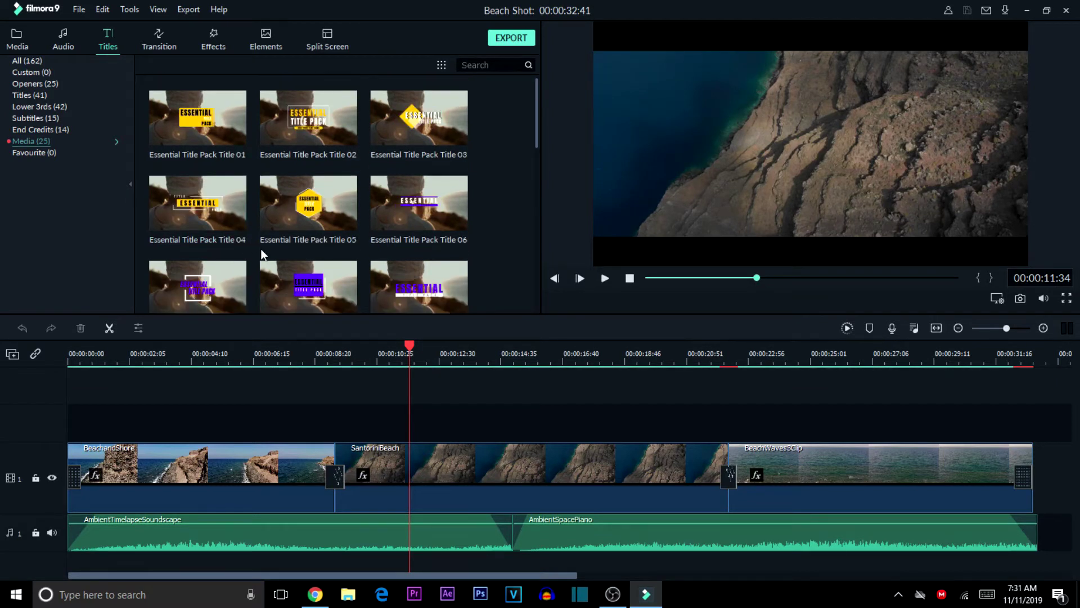
click(199, 205)
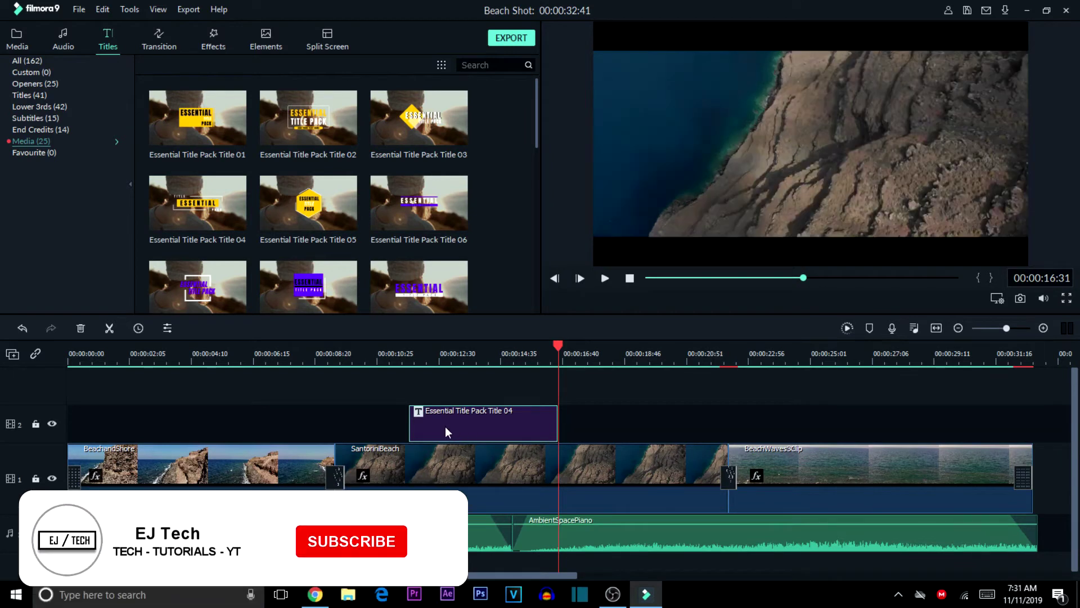
drag(496, 420, 194, 432)
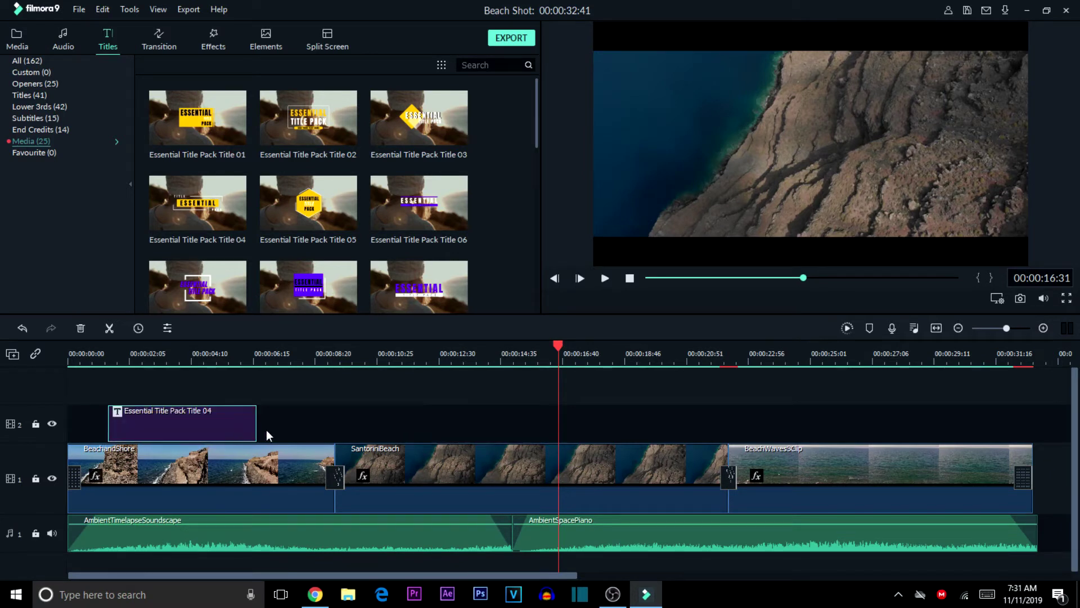
Step: Preview the title over the BeachandShore clip by placing the playhead at 00:00:04:08
click(464, 346)
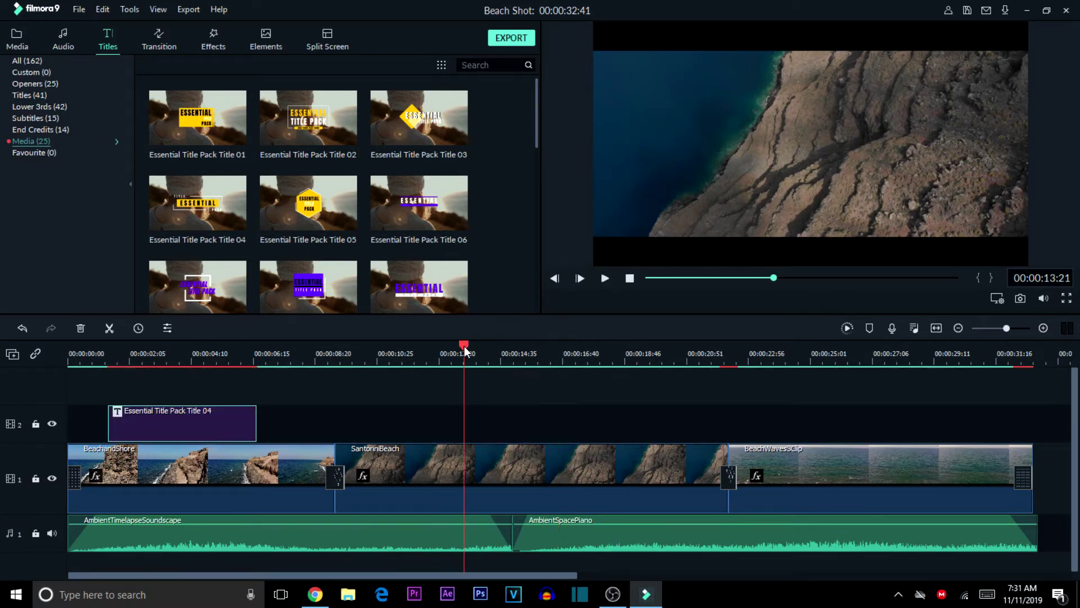
drag(462, 347, 448, 347)
drag(253, 372, 157, 373)
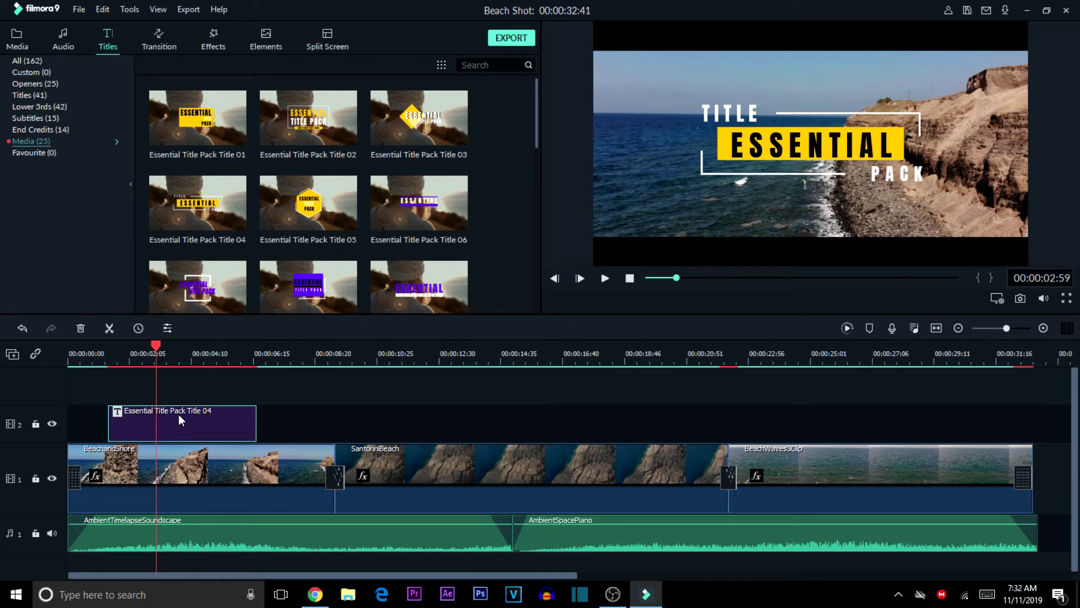
click(190, 396)
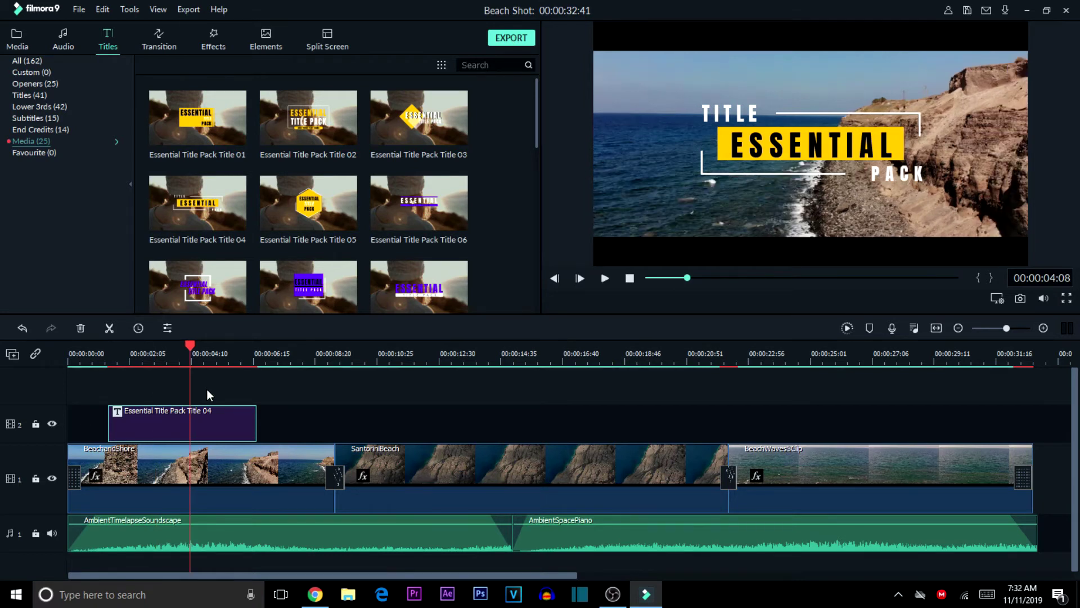
Step: Open the title clip in Advanced Edit and clear the text of its PACK and TITLE lines
right_click(205, 419)
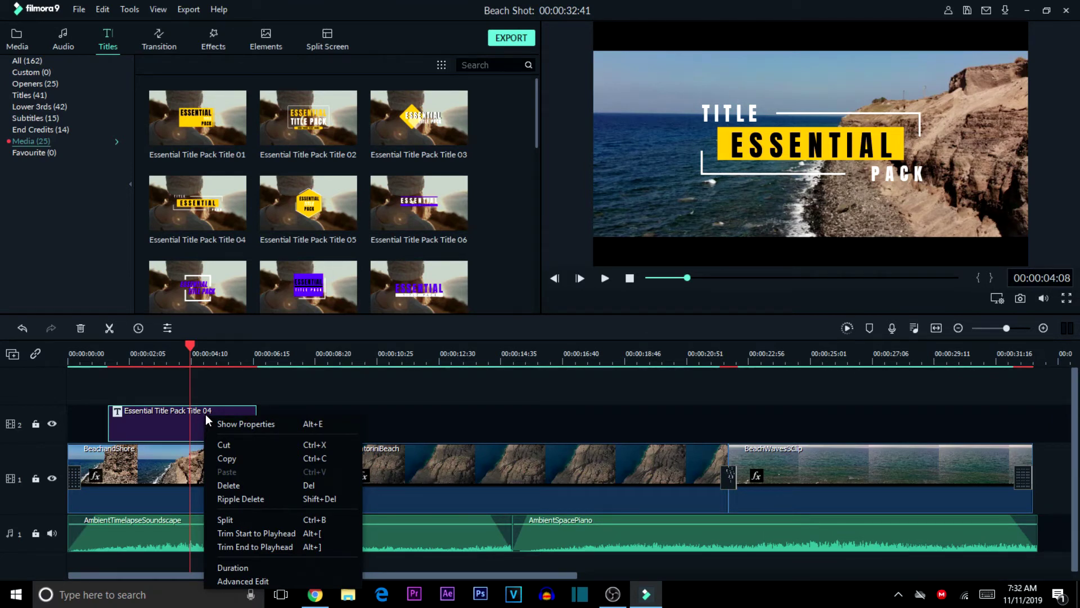
click(245, 582)
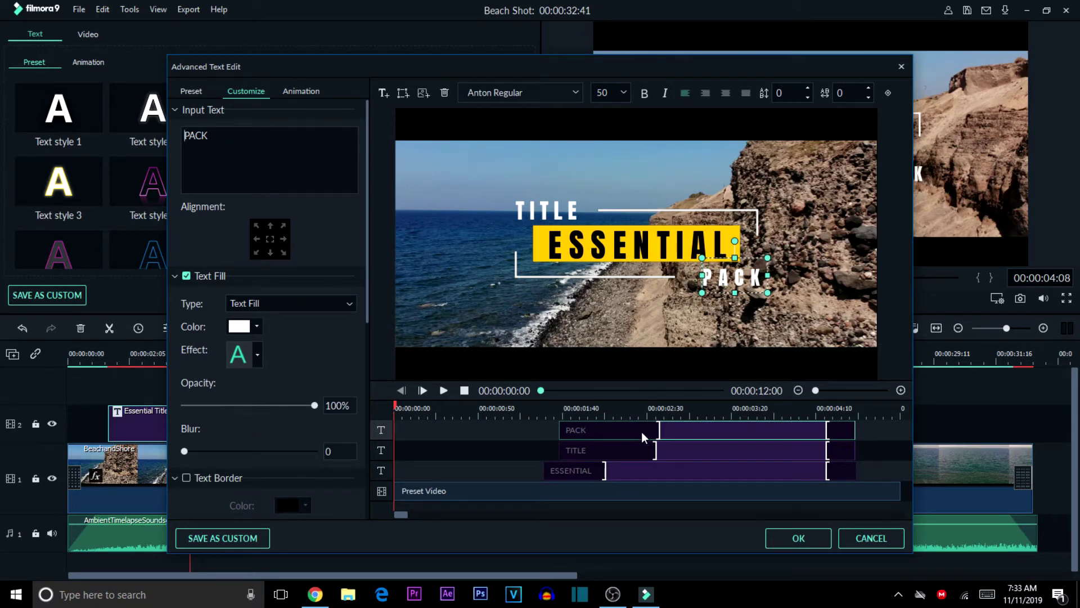
double_click(220, 134)
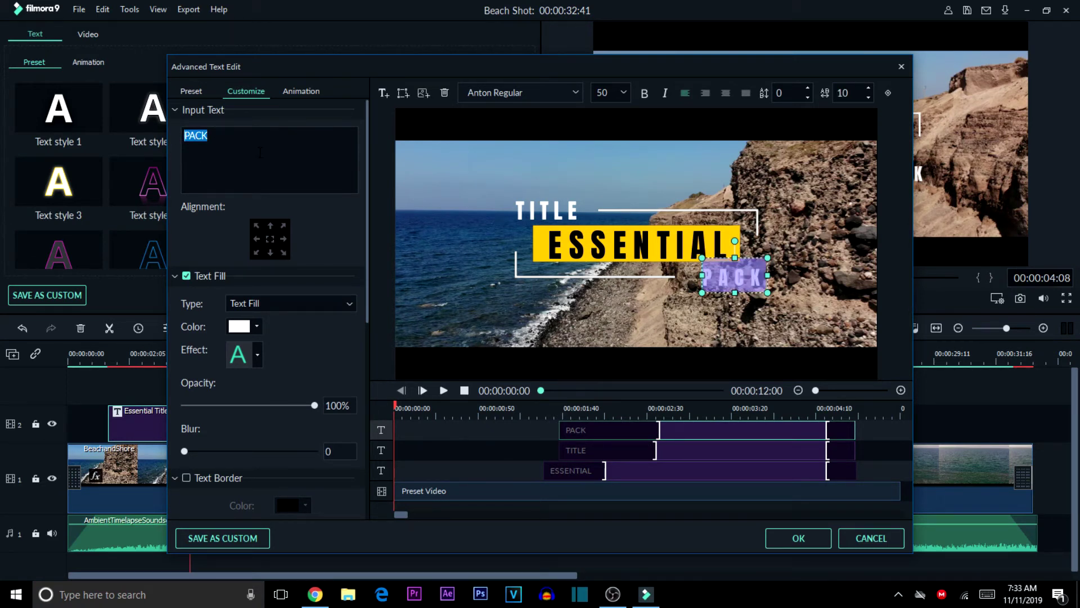
key(BackSpace)
click(670, 426)
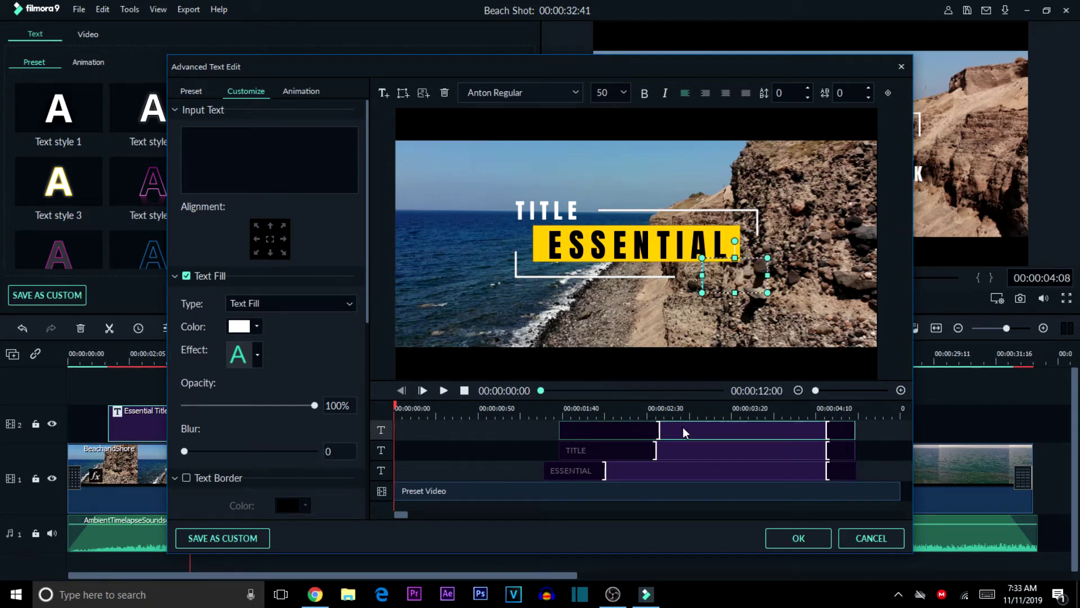
click(677, 456)
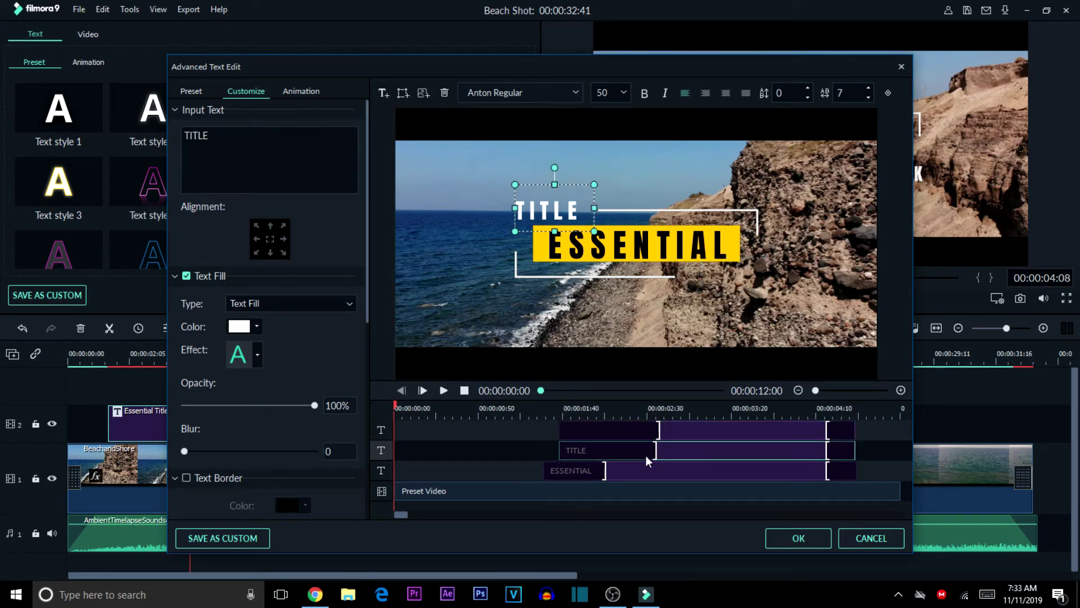
drag(209, 136, 172, 132)
key(BackSpace)
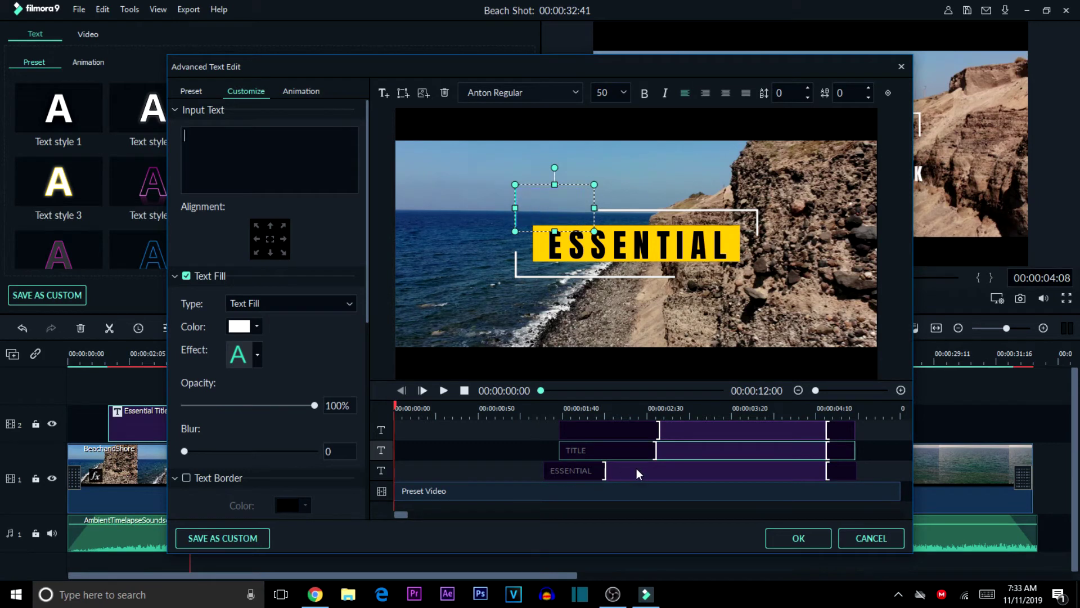
Step: Replace the ESSENTIAL line with "Beach Shot", apply the title edits and refresh the preview at 00:00:04:18
click(590, 470)
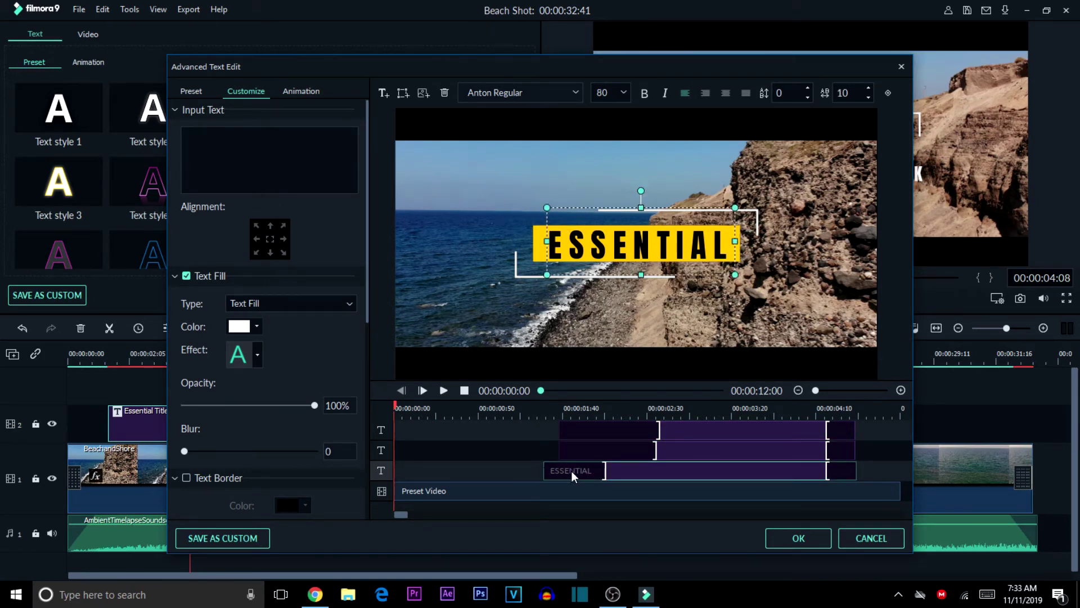
drag(233, 135, 172, 135)
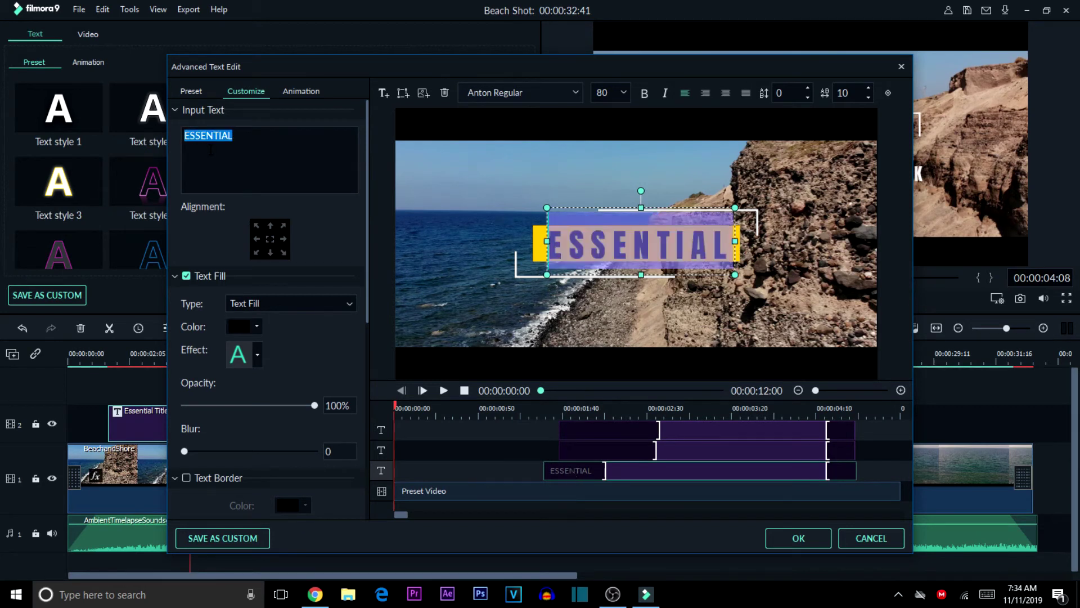
key(BackSpace)
text(Beac)
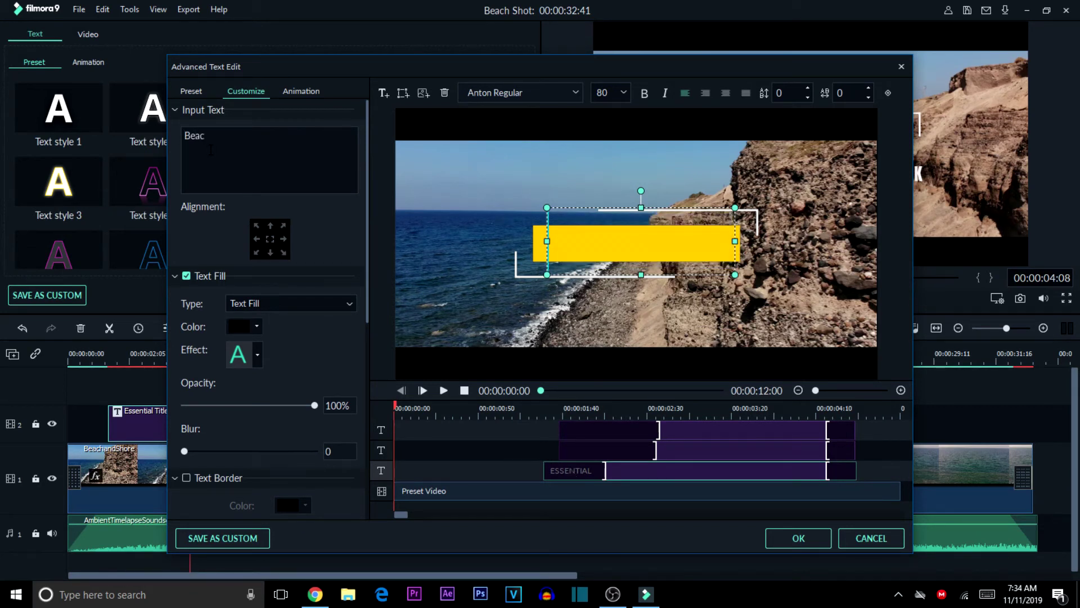
text(h Shot)
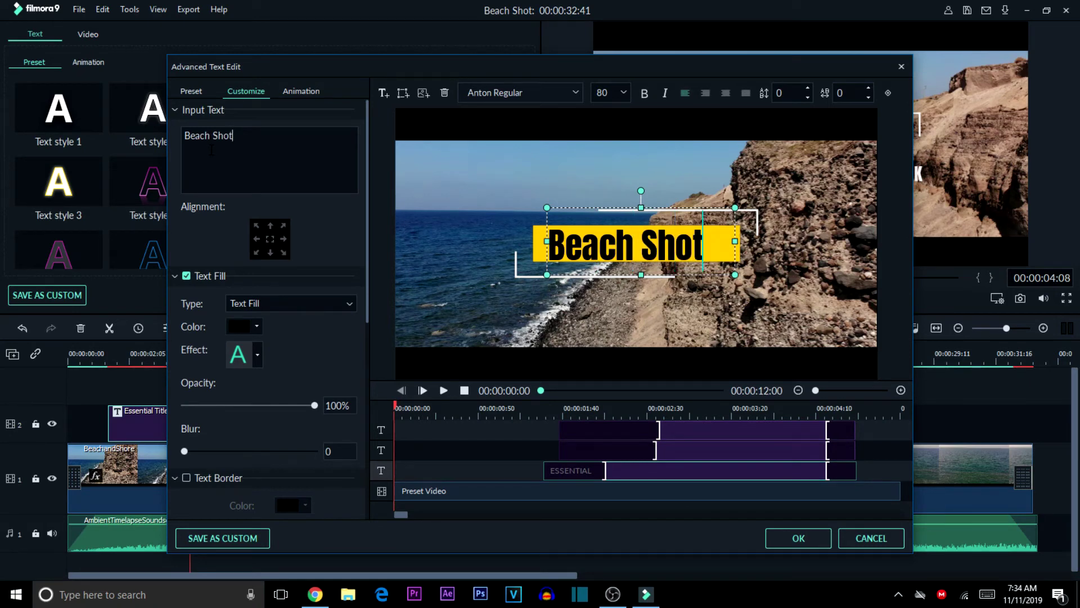
click(803, 544)
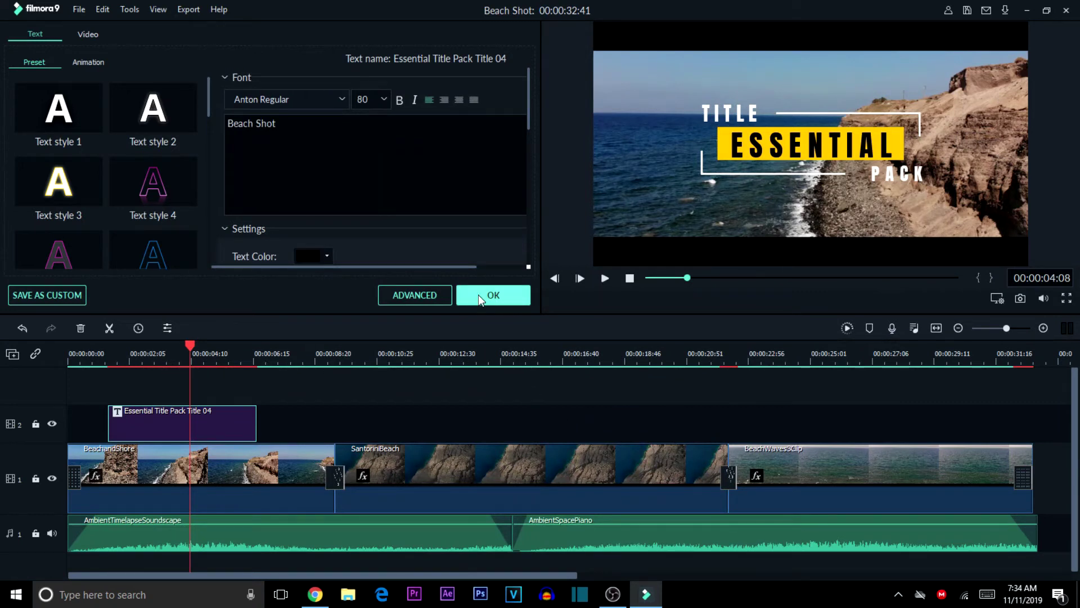
click(483, 296)
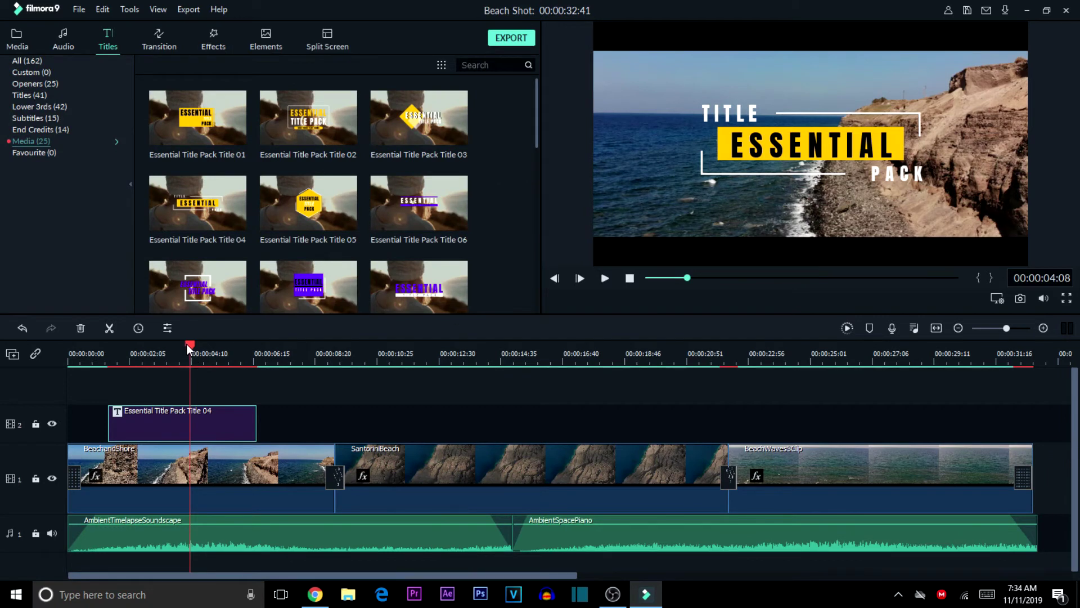
click(187, 344)
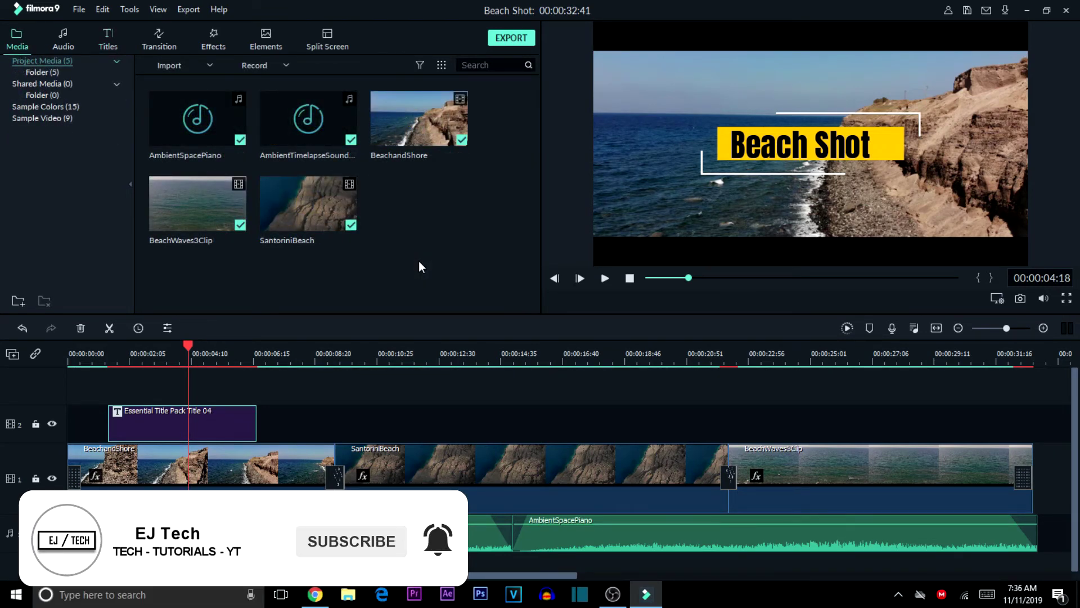
Step: Add the Lower Third 6 title on video track 2, over the middle of the SantoriniBeach clip
click(116, 29)
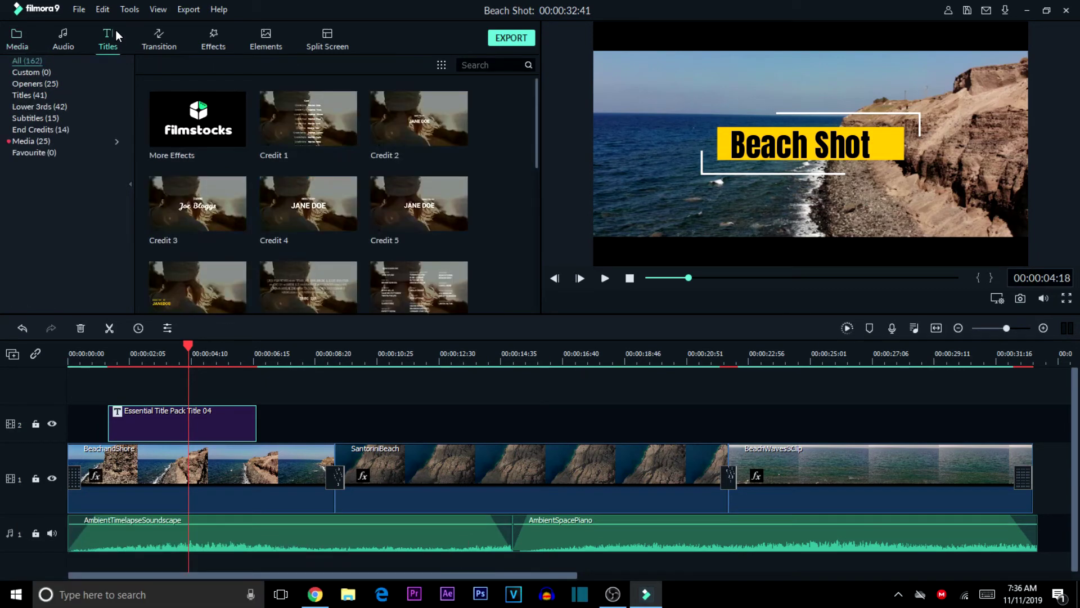
click(43, 109)
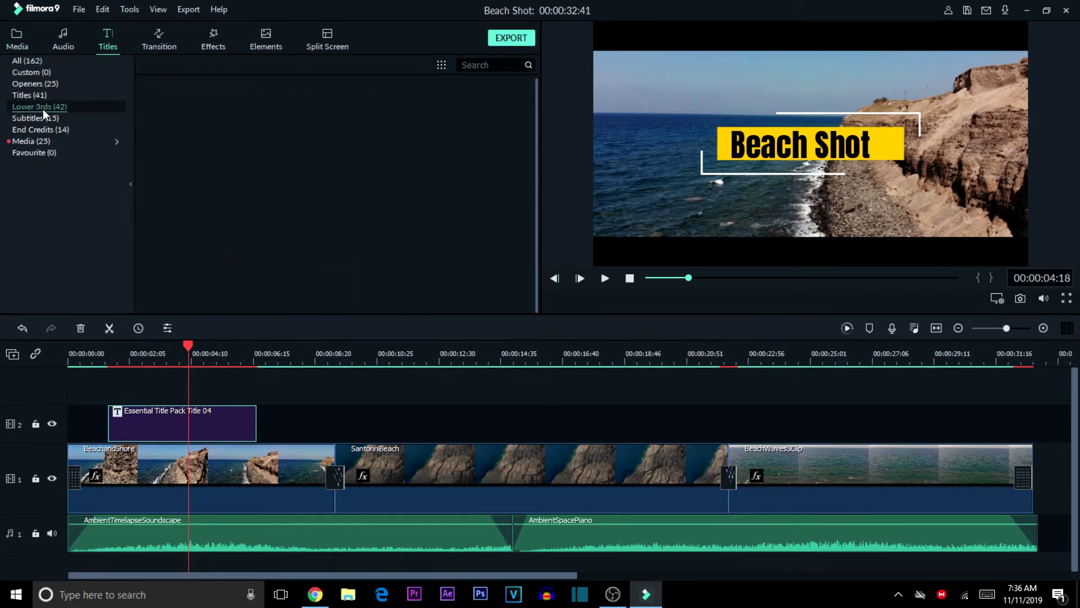
scroll(472, 154, down, 10)
scroll(473, 154, down, 5)
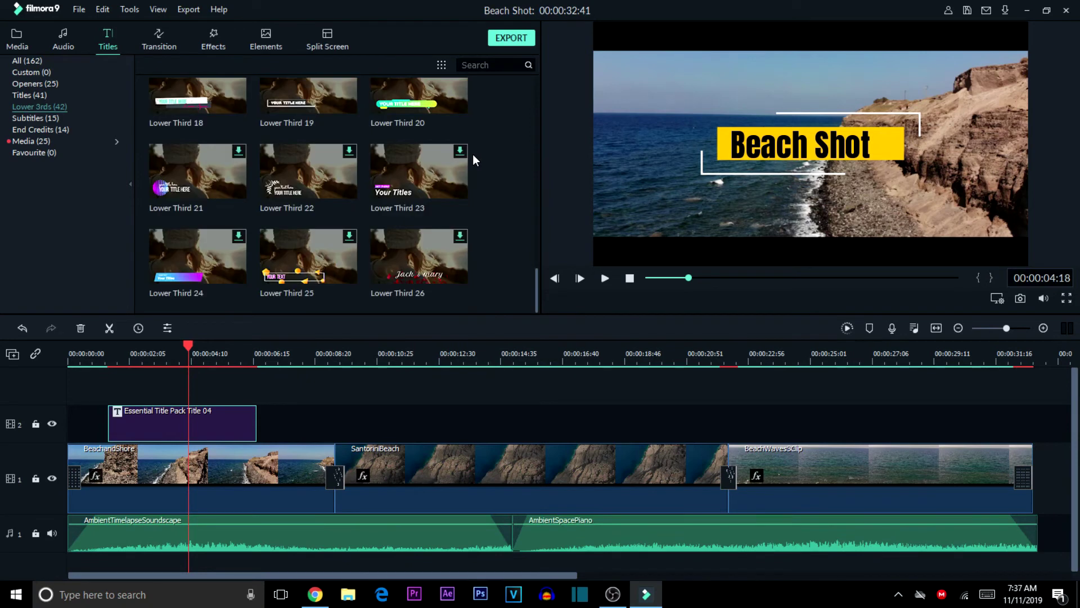
scroll(474, 158, up, 3)
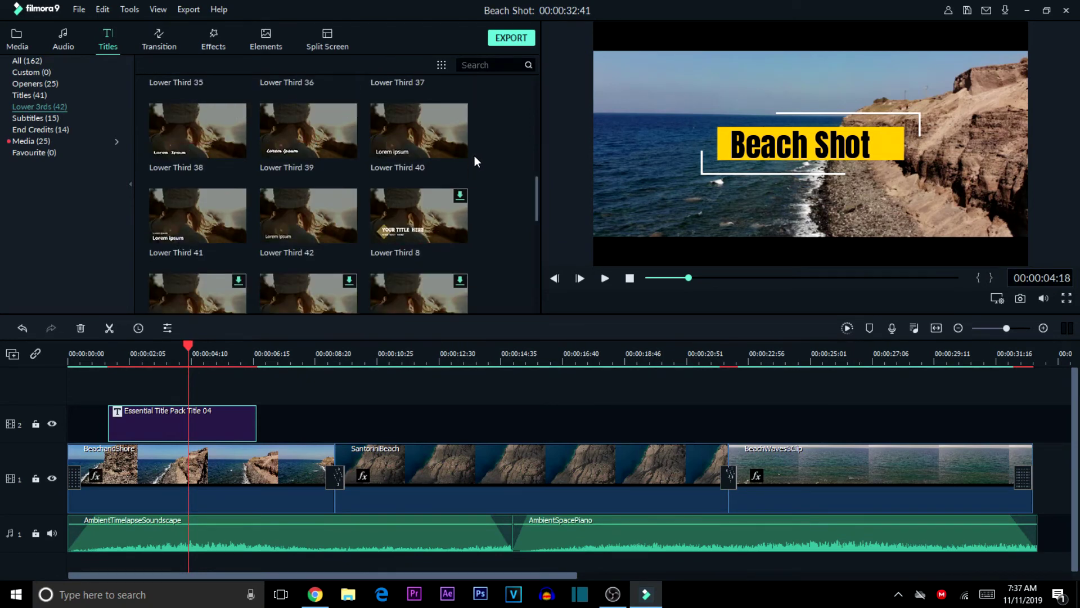
scroll(475, 156, up, 10)
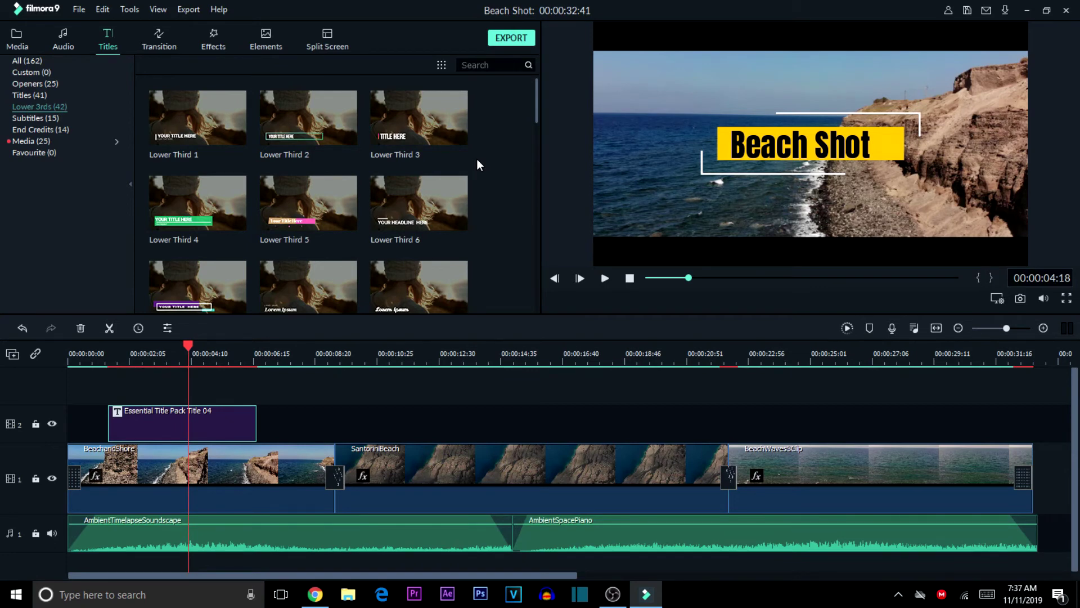
mouse_move(424, 214)
click(422, 208)
drag(418, 208, 524, 418)
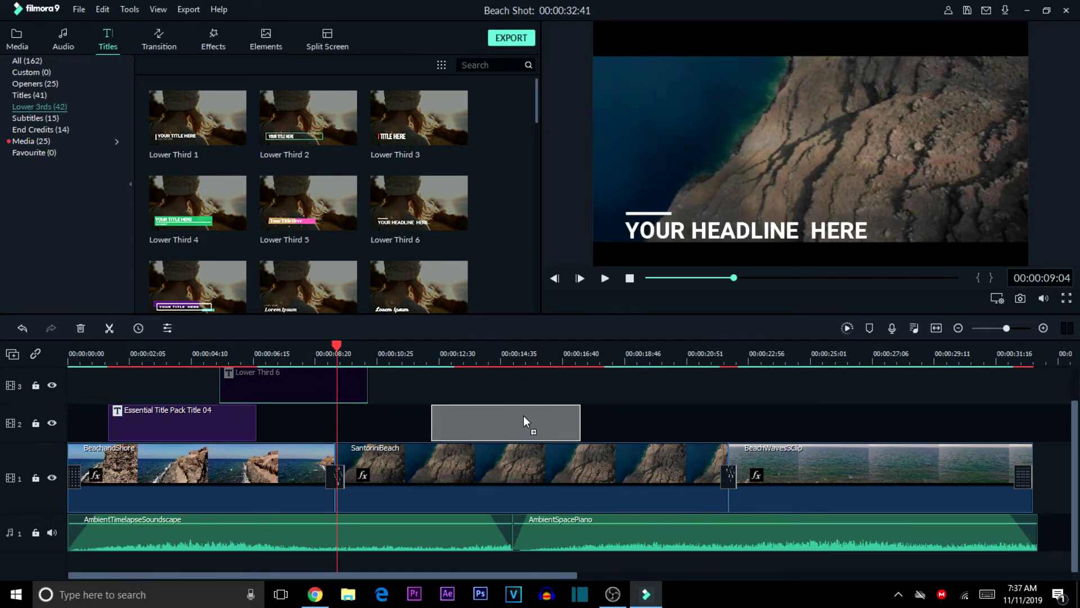
drag(523, 415, 524, 415)
Step: With the playhead at 00:00:14:32, open the Lower Third 6 title in Advanced Edit and nudge its headline left and upward
drag(513, 364, 499, 366)
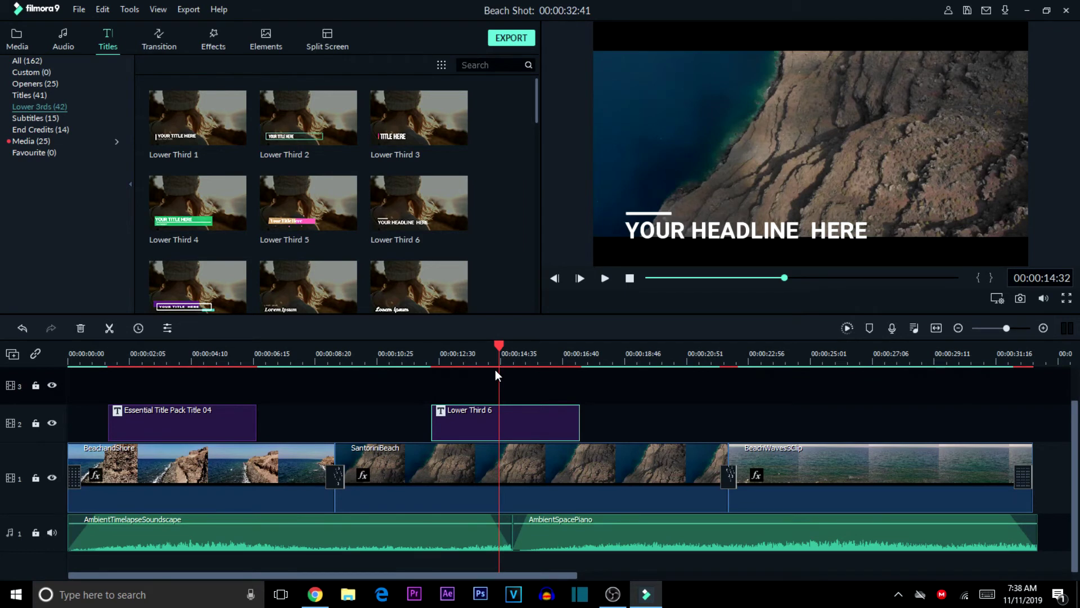
right_click(509, 412)
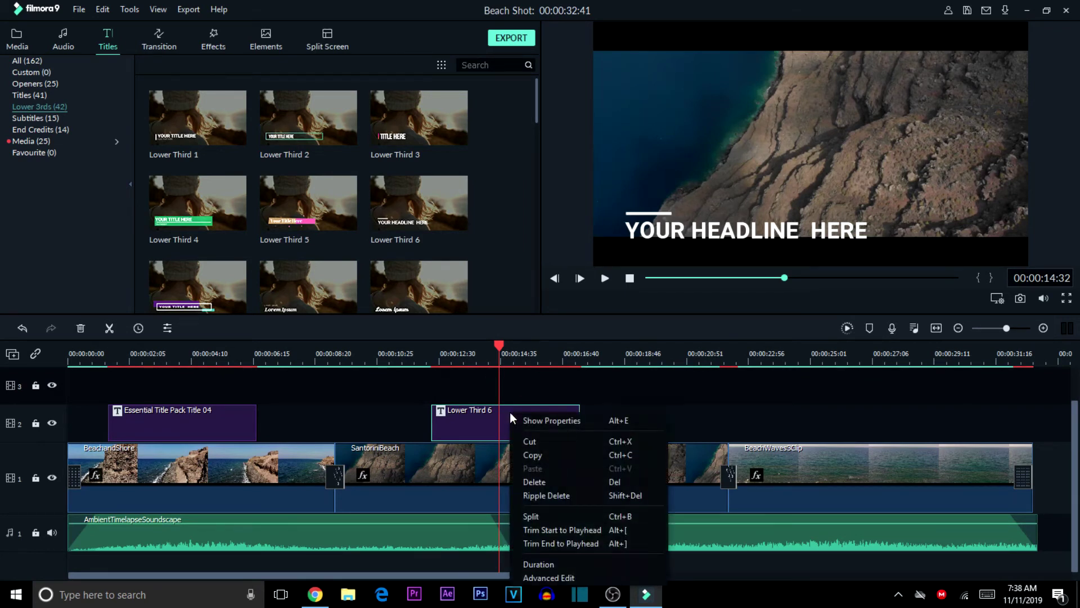
click(551, 578)
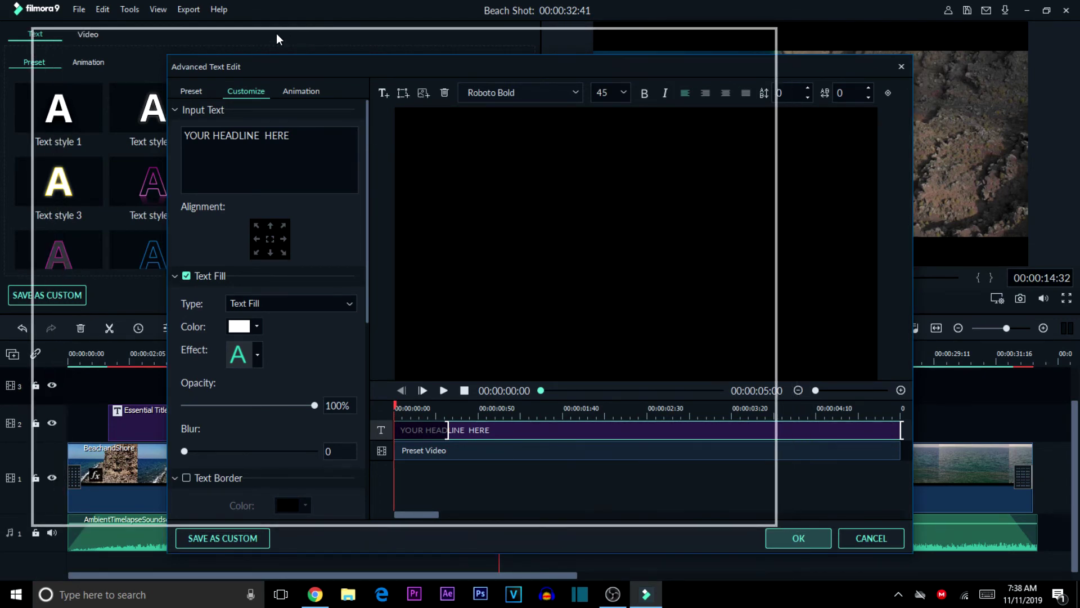
drag(277, 35, 276, 34)
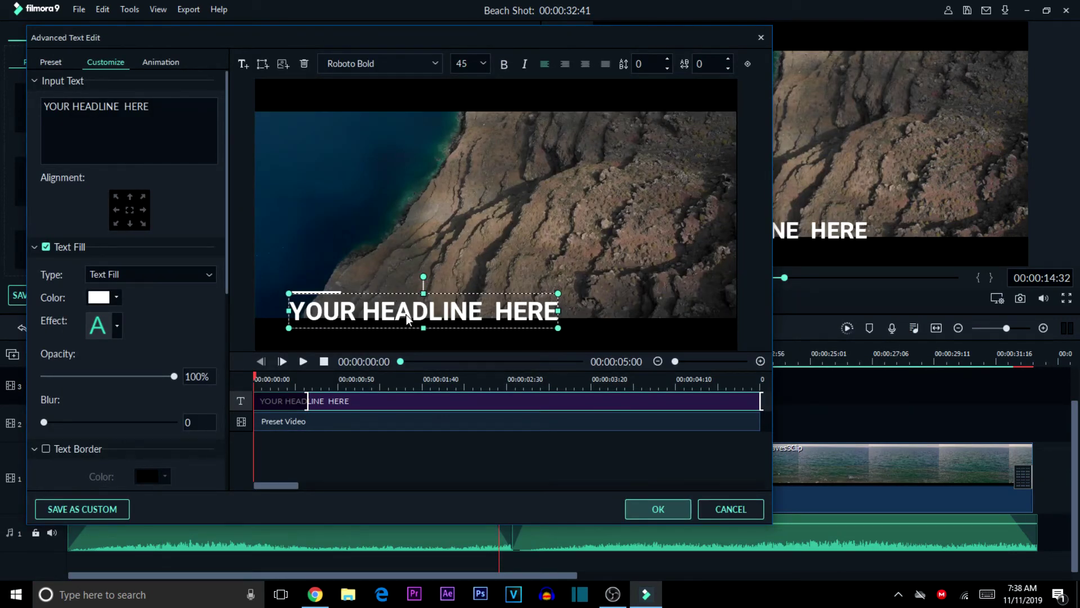
drag(417, 313, 412, 312)
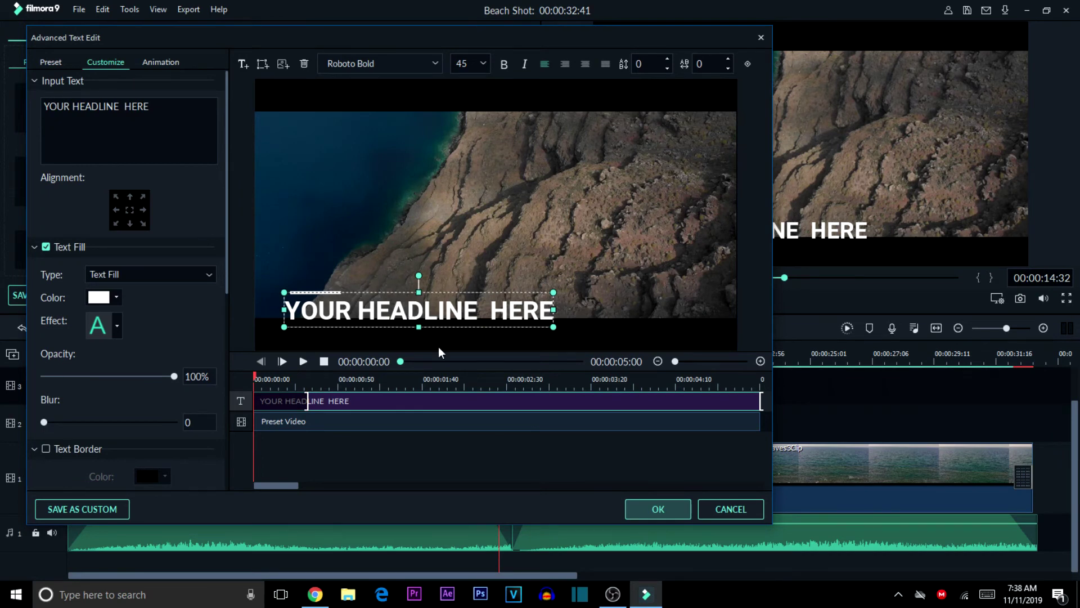
mouse_move(378, 315)
mouse_down()
mouse_move(352, 305)
mouse_move(397, 313)
mouse_move(378, 308)
mouse_up()
Step: Replace the lower third's headline text with "Amazing Scenes"
click(154, 105)
key(ctrl+a)
key(BackSpace)
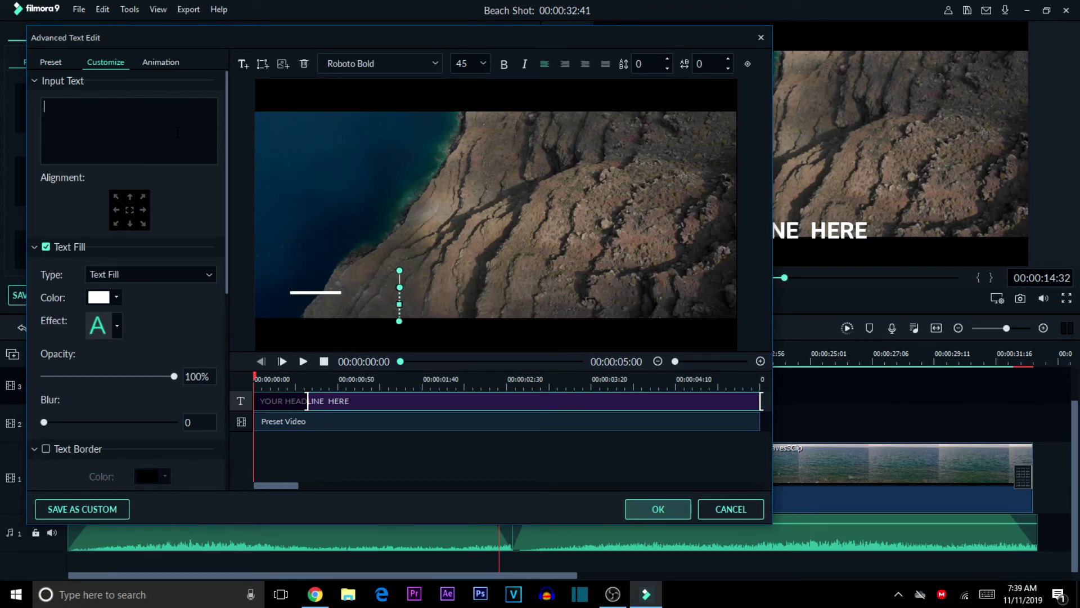
text(Amazing Scene)
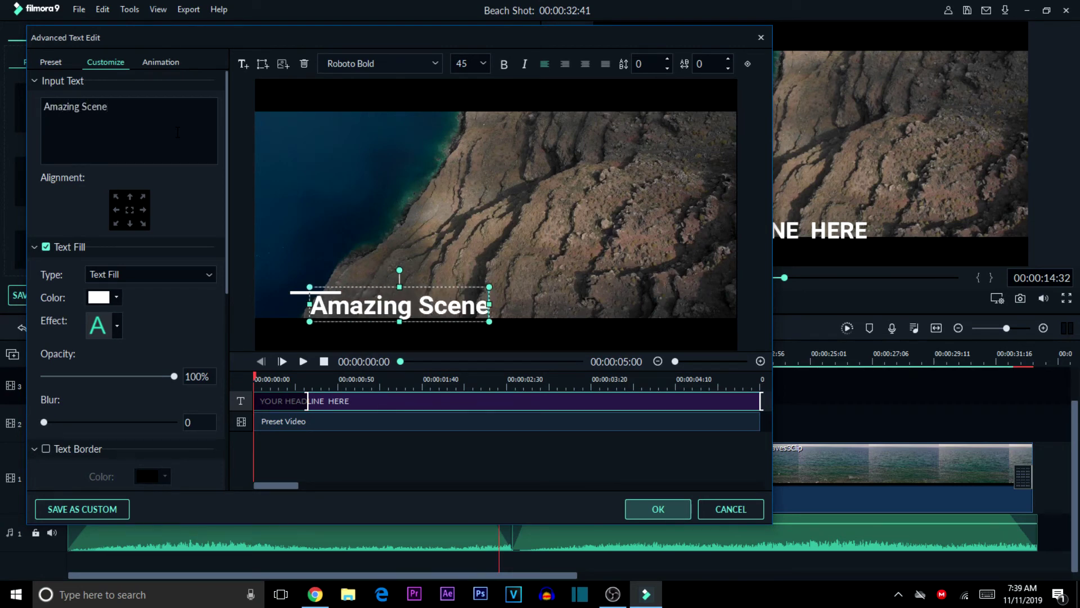
text(s)
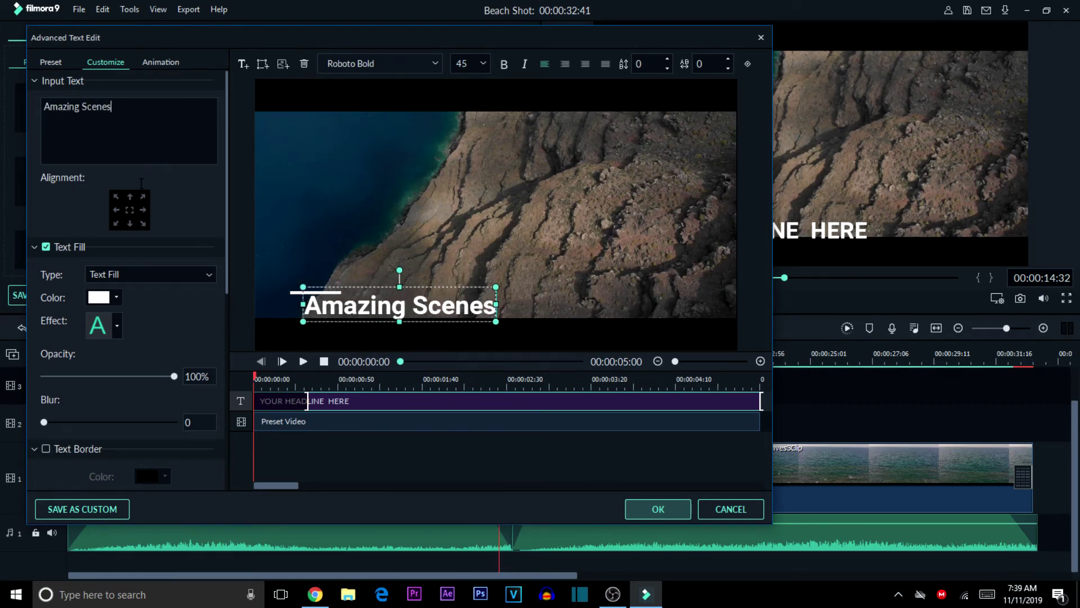
Step: Set the headline's font to Roboto and apply the title edits
click(431, 59)
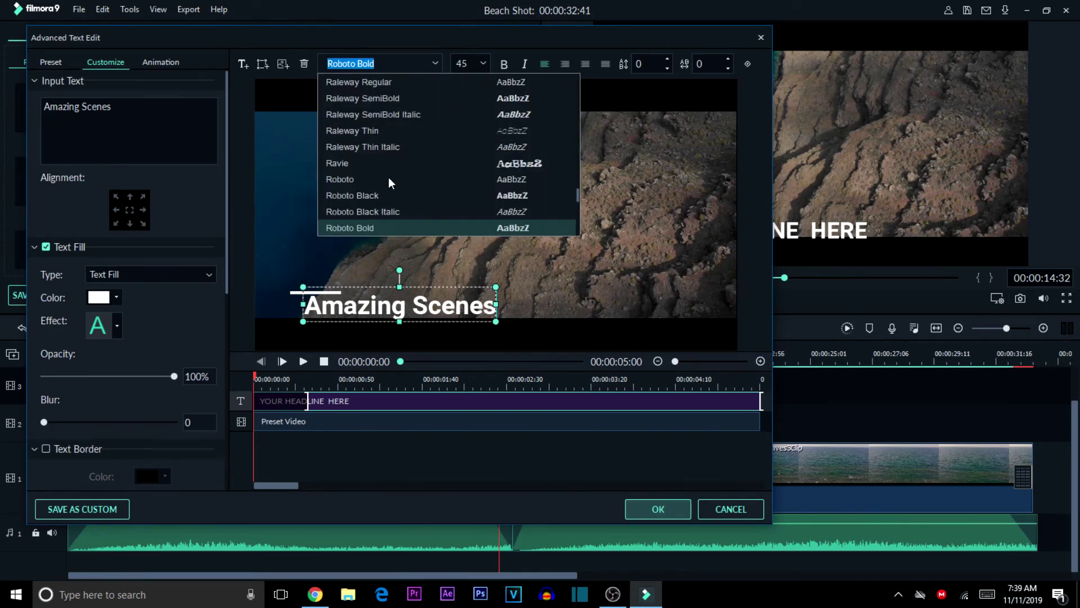
click(352, 179)
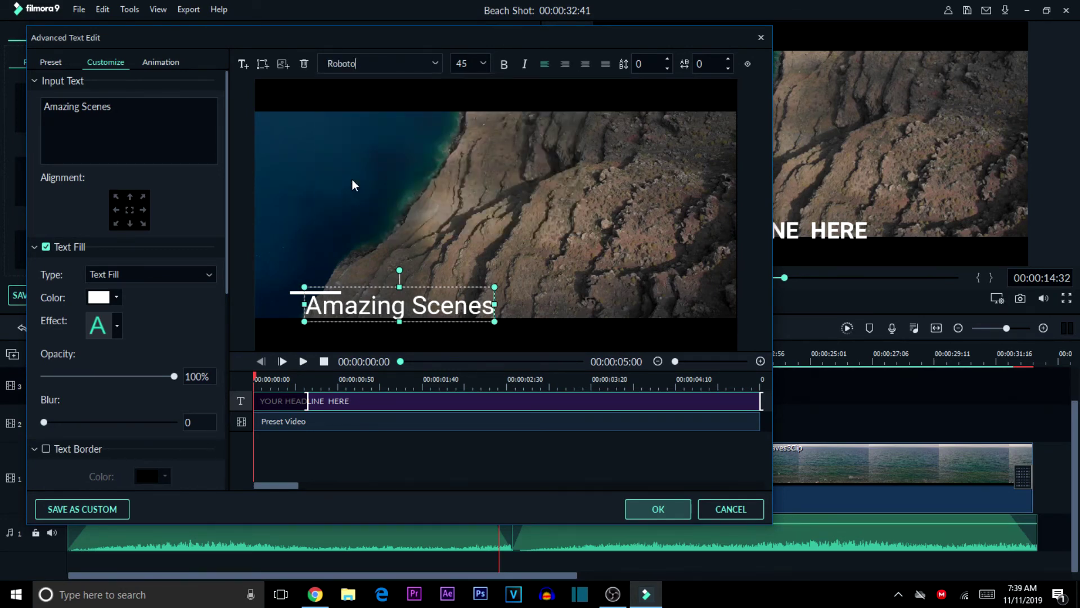
click(650, 503)
click(490, 289)
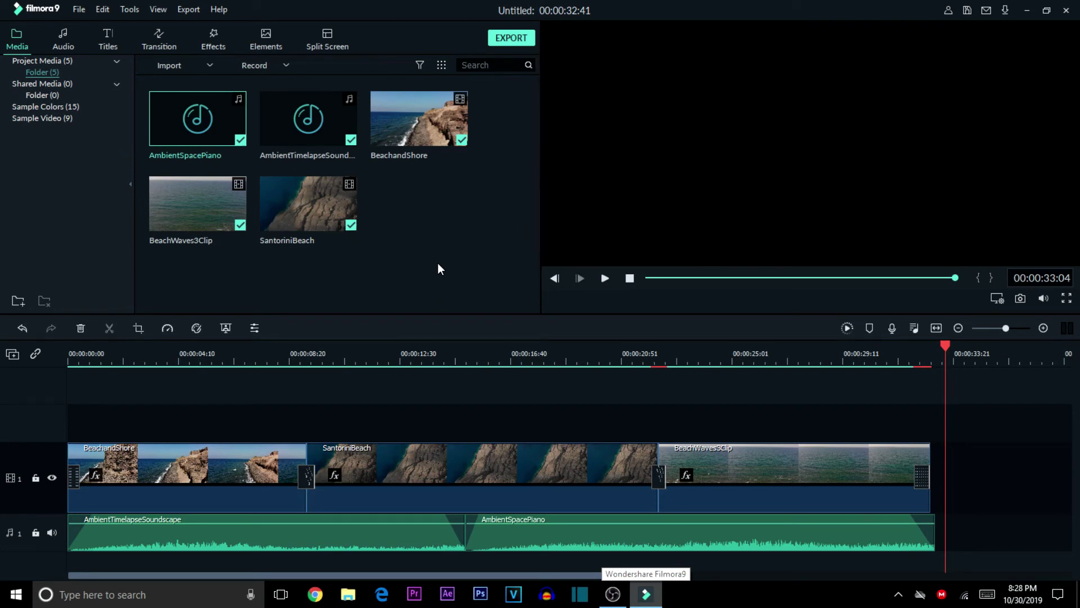
Step: Save the project as "Beach Shot" in the New folder directory under Documents, Version 3
click(78, 9)
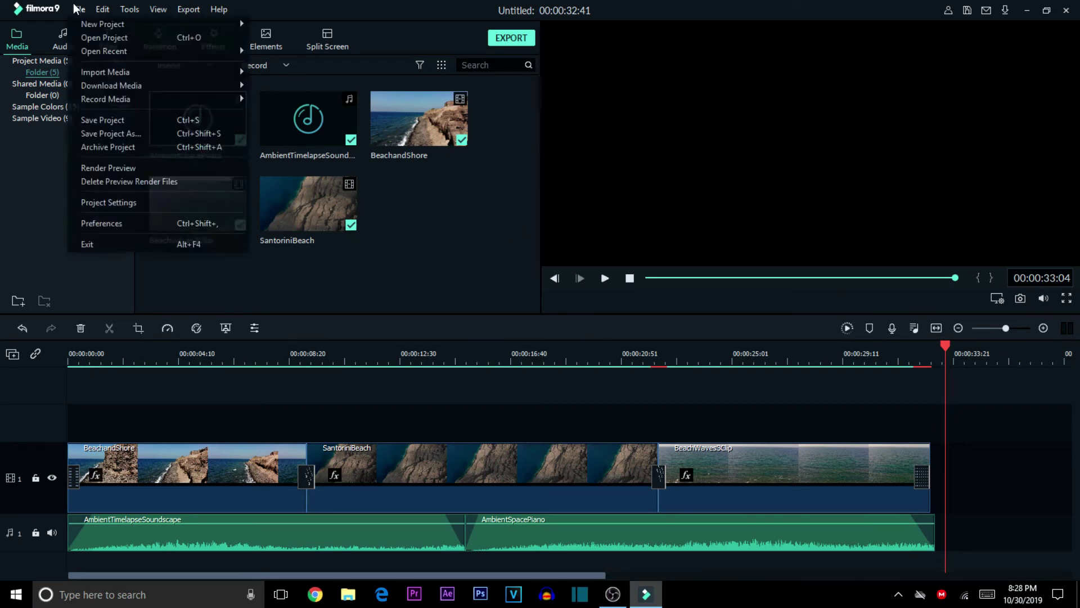
click(120, 134)
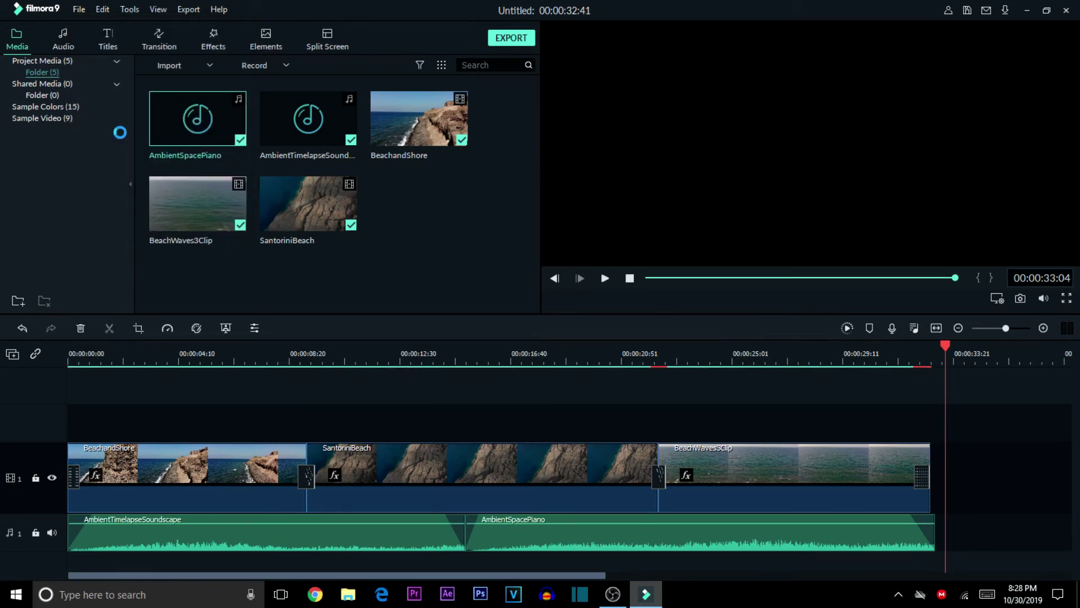
key(BackSpace)
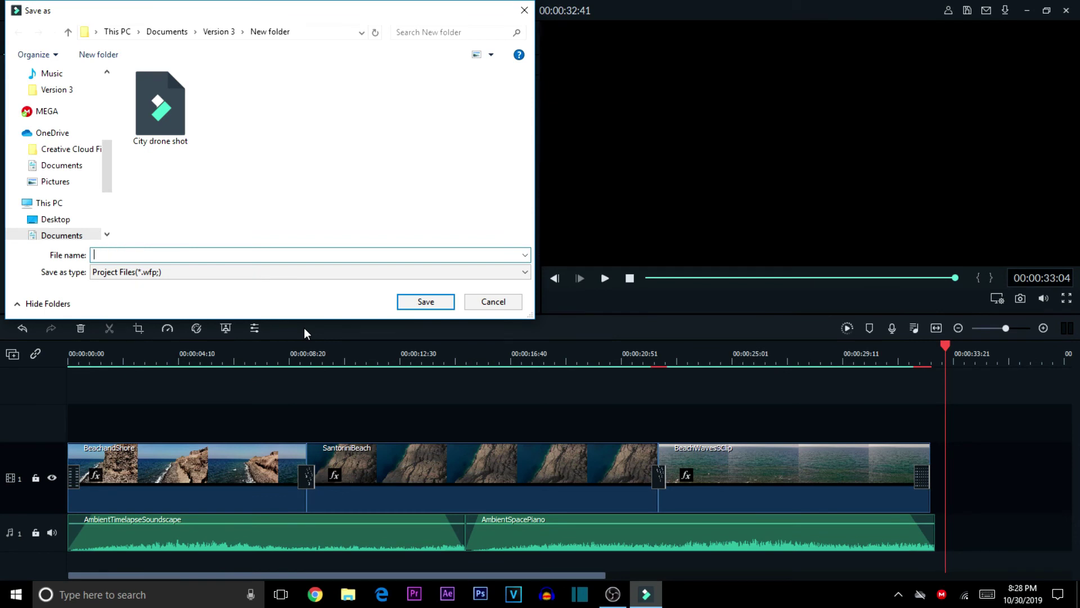
text(Beach)
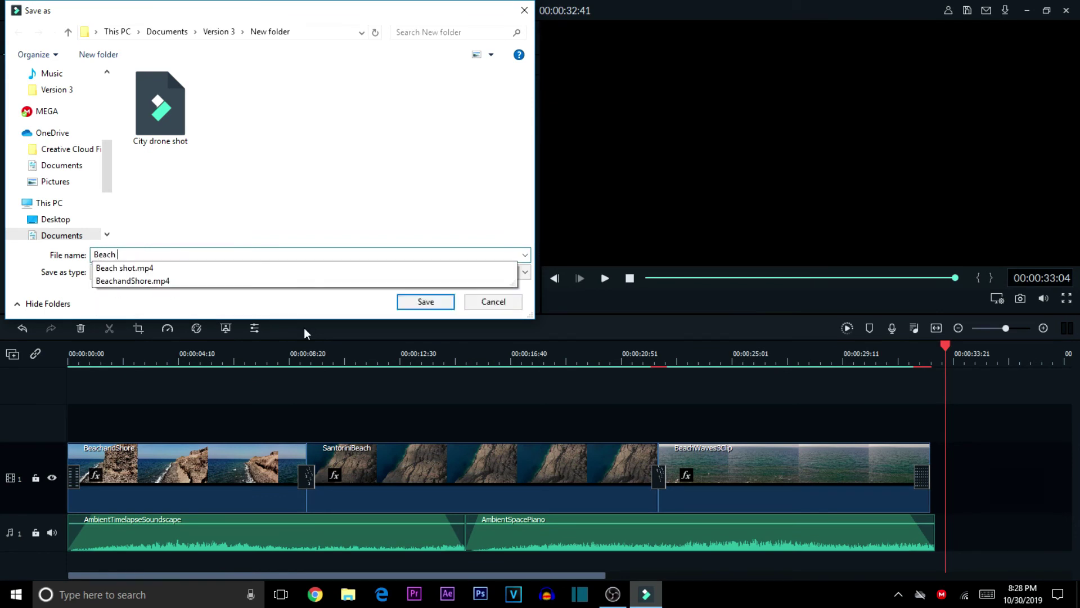
text( Shot)
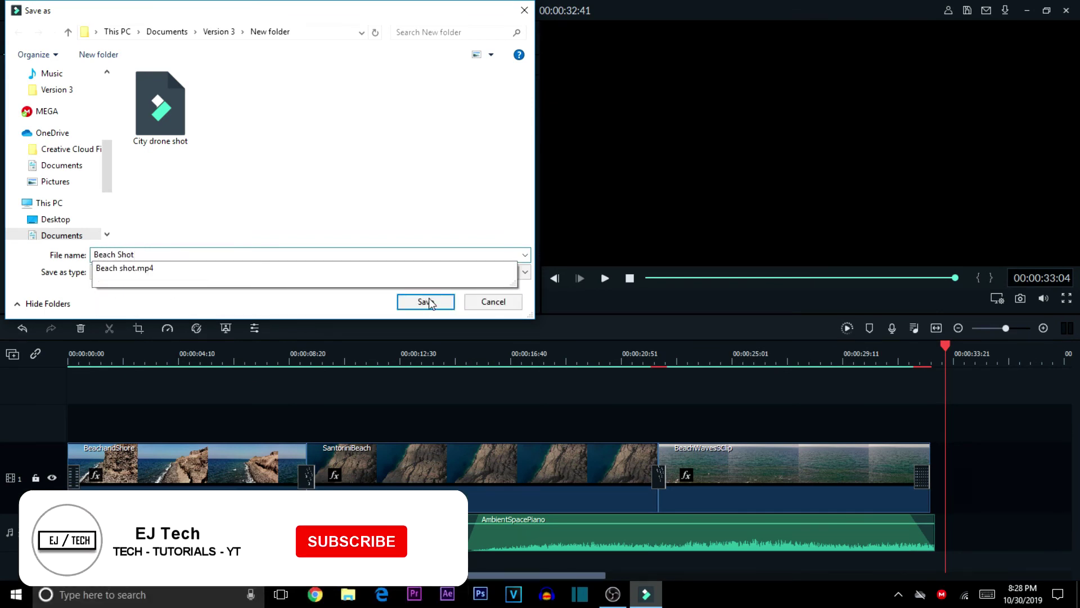
click(445, 302)
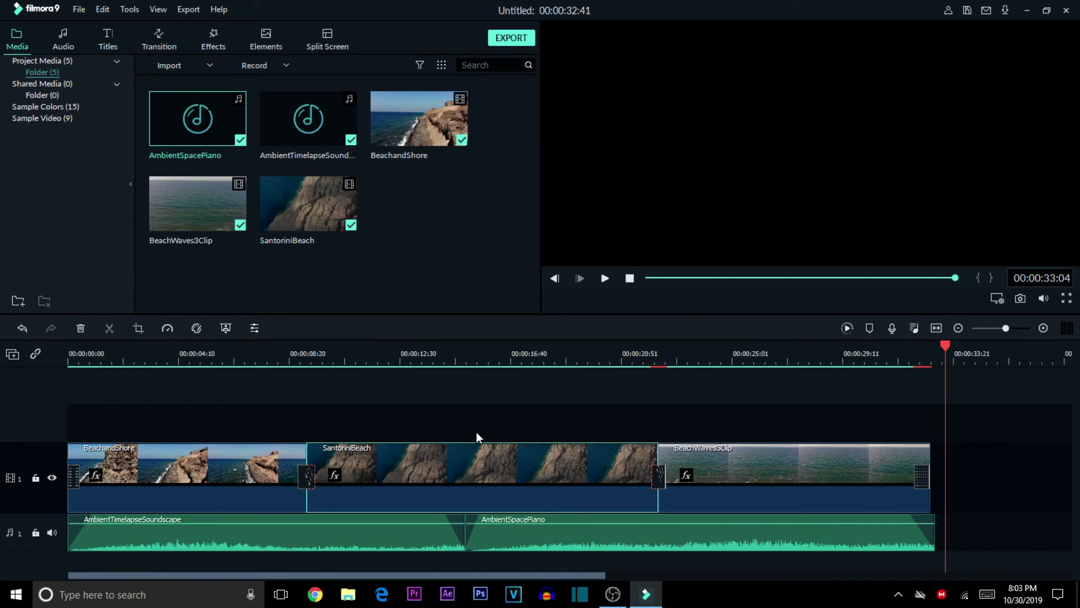
Step: Set up a local MP4 export and name the output file "Beach shot"
click(511, 38)
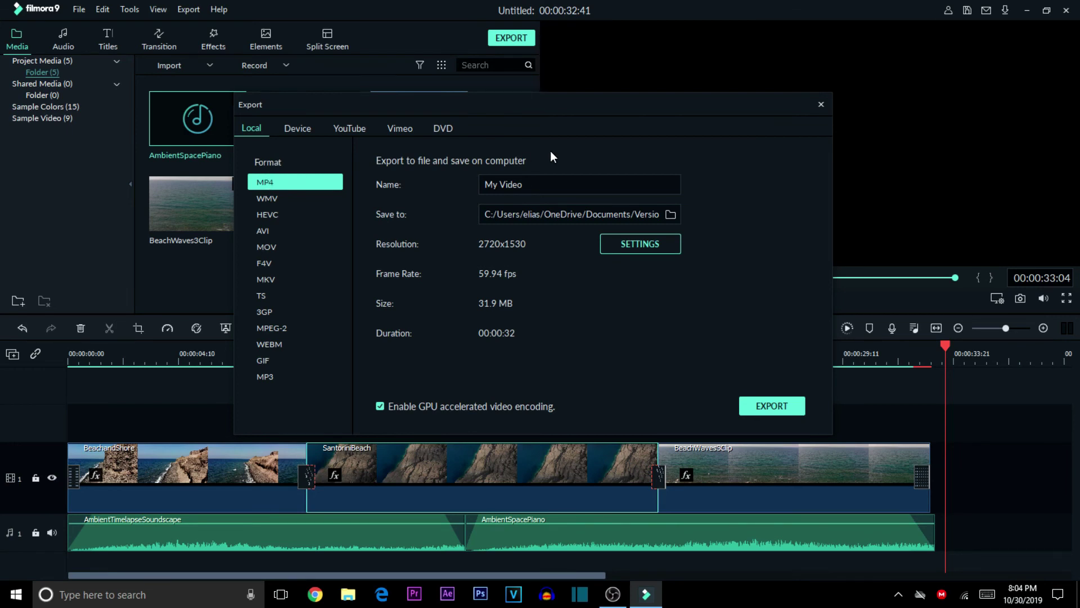
triple_click(485, 176)
key(BackSpace)
text(Beach shot)
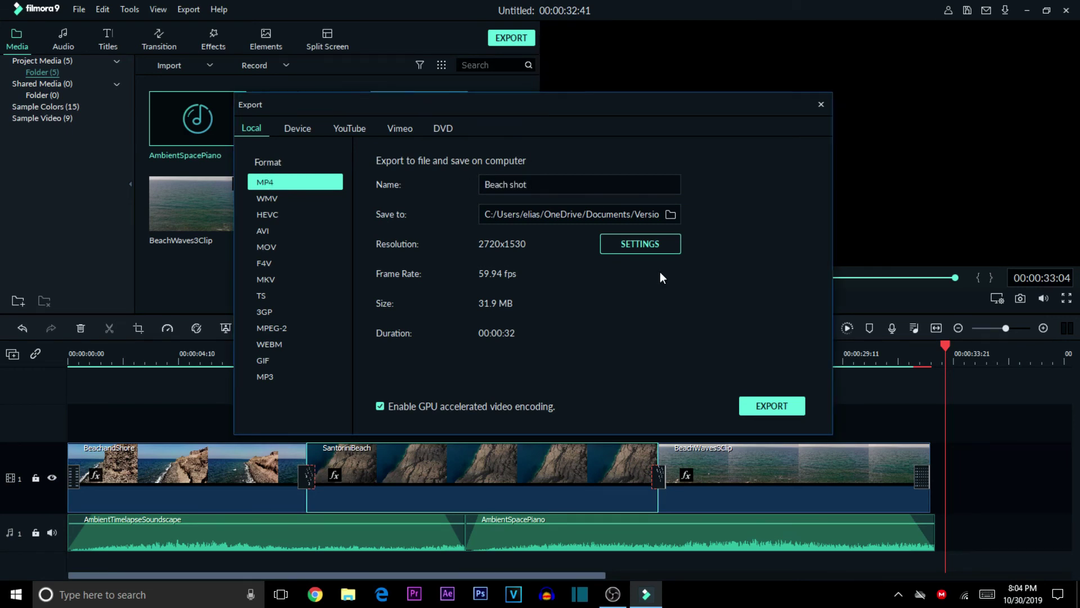
Step: Review and accept the export settings with Better quality and H.264 encoding, and start exporting the video
click(631, 248)
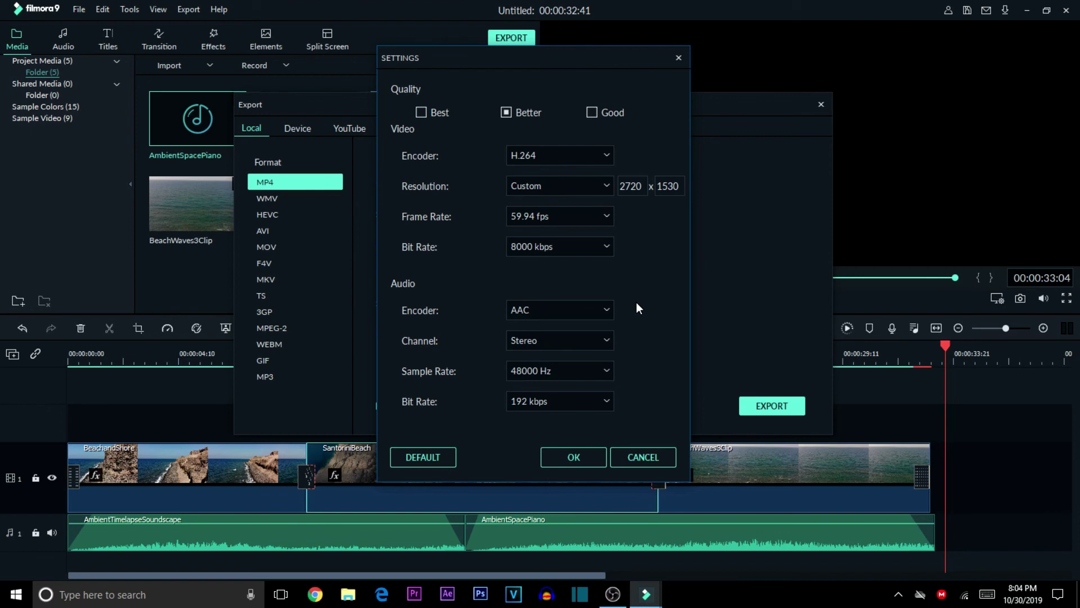
click(585, 462)
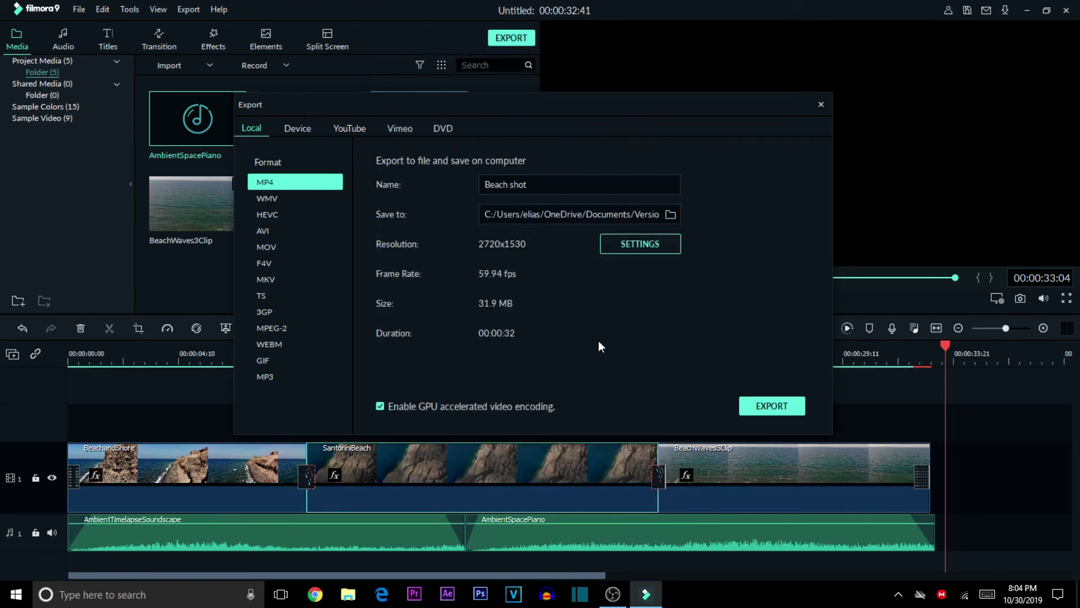
click(760, 407)
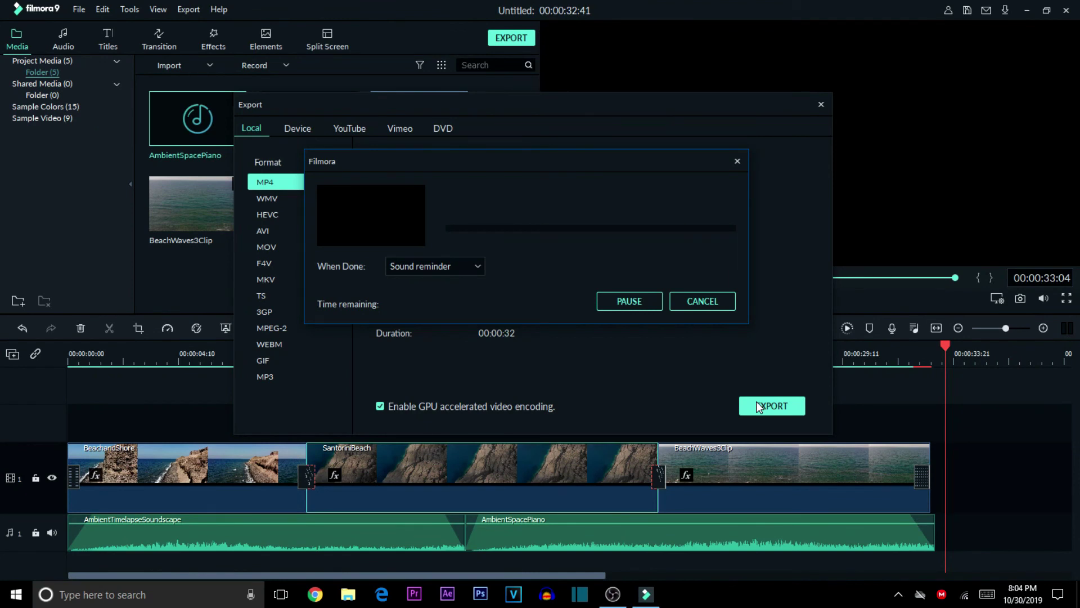